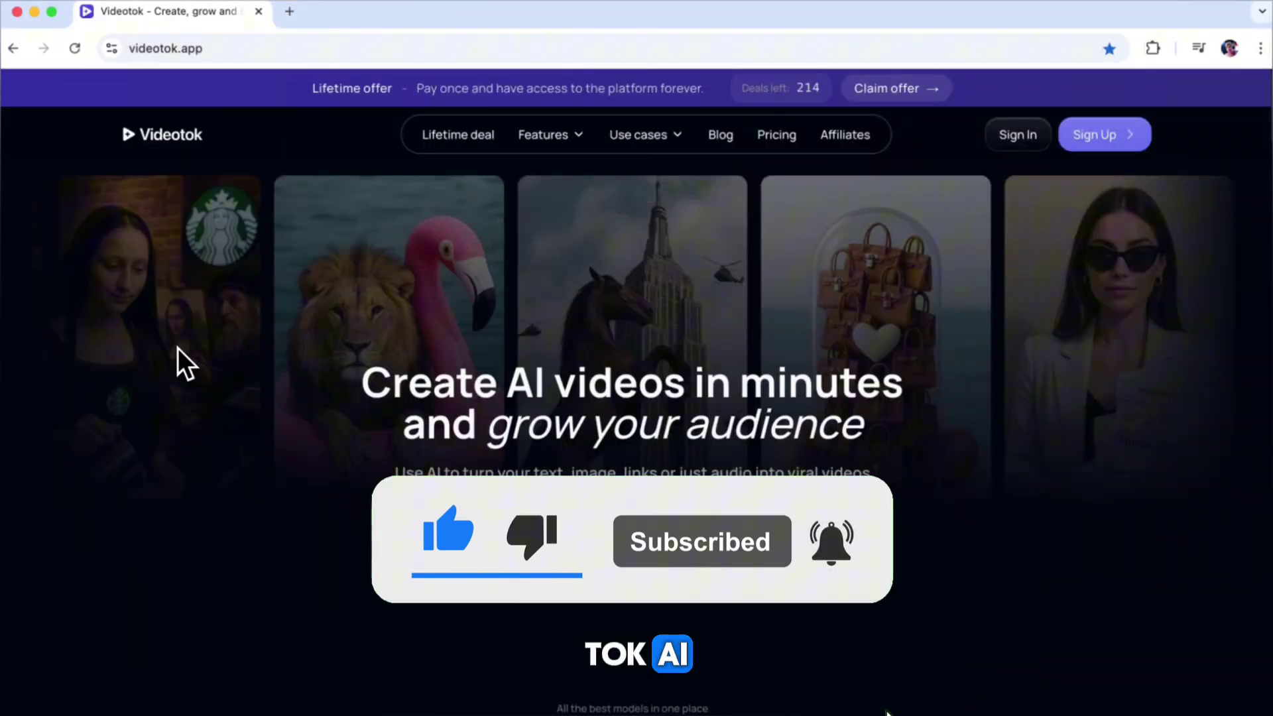
Step: Scroll through the Videotok landing page to look over its features
scroll(178, 349, down, 4)
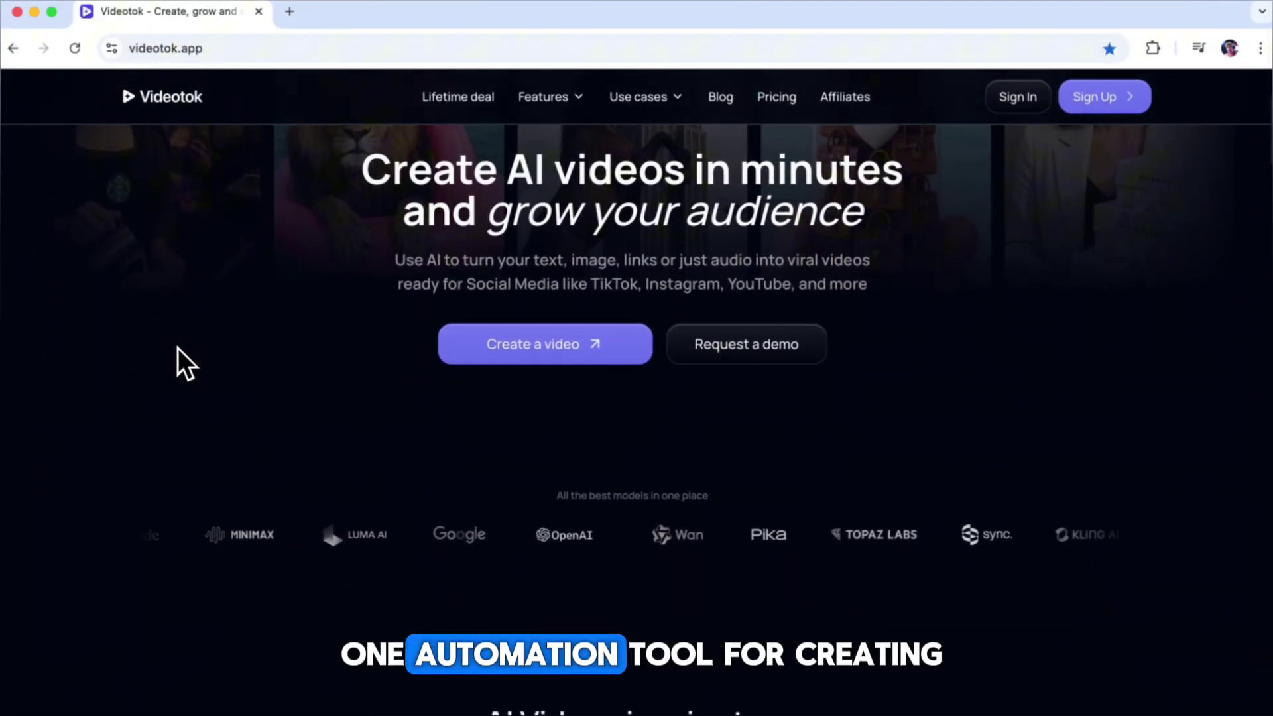
scroll(178, 350, up, 3)
scroll(177, 348, up, 2)
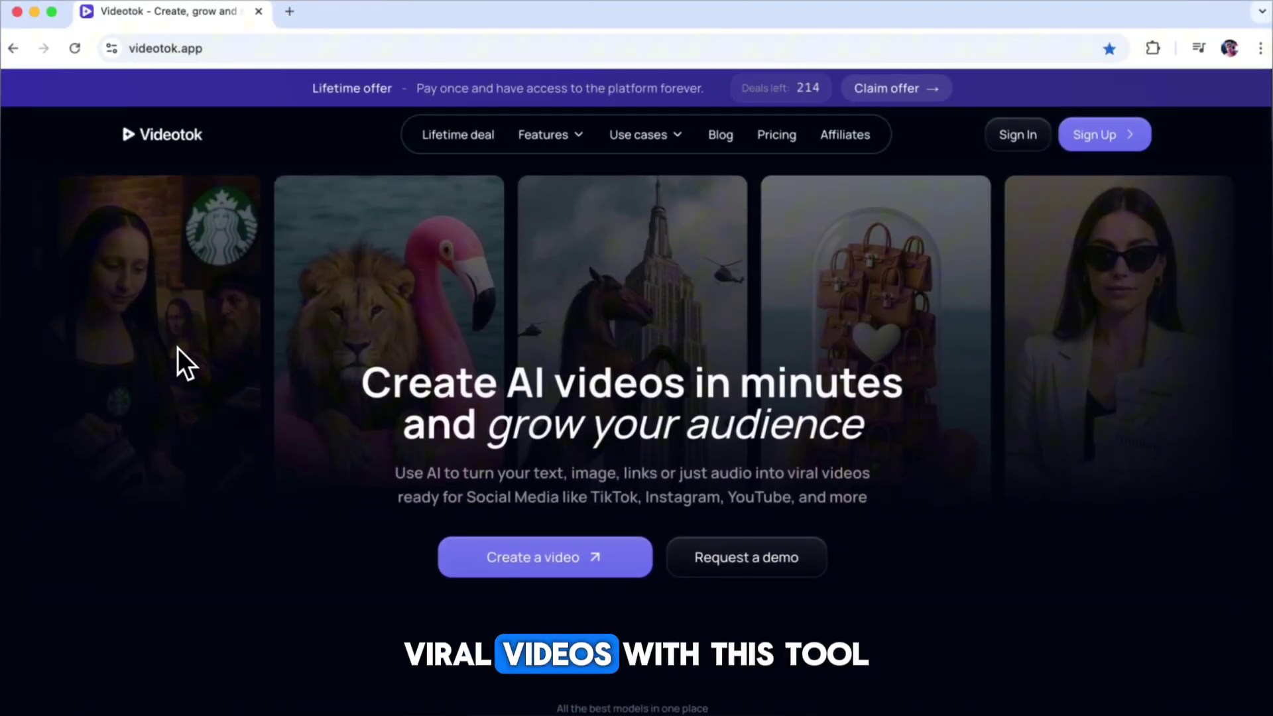
scroll(177, 348, down, 10)
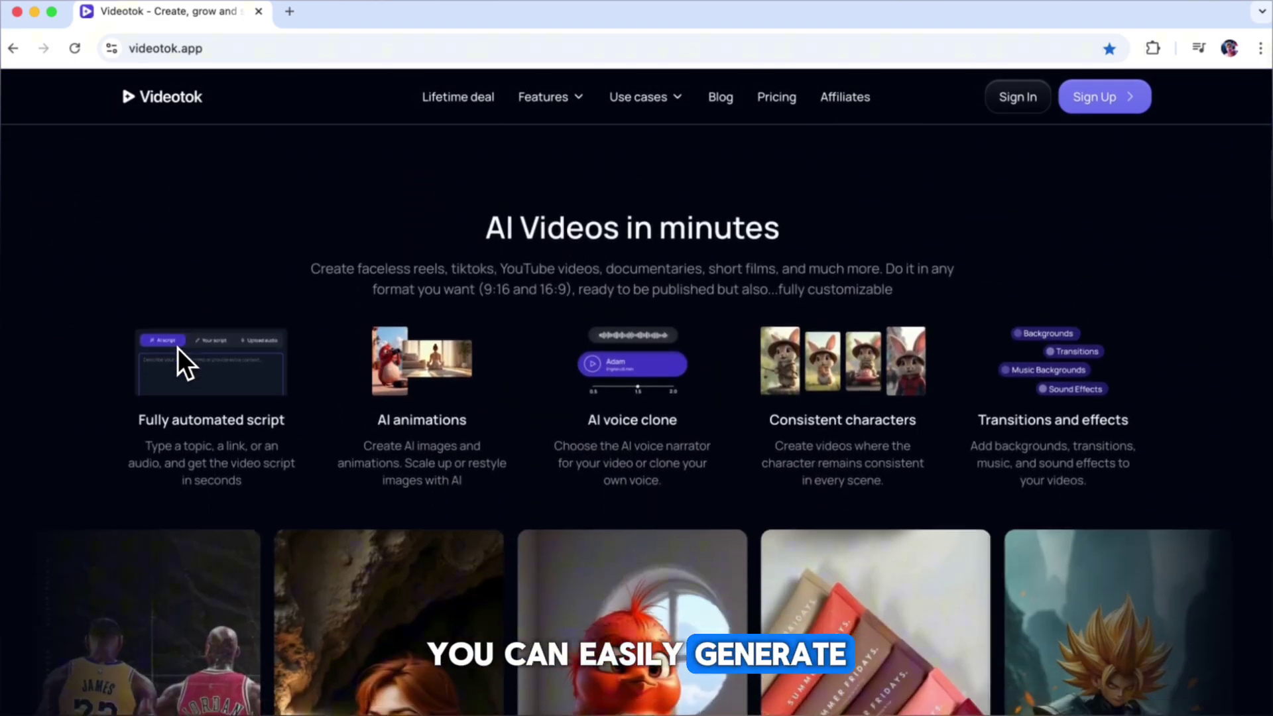
scroll(177, 348, down, 1)
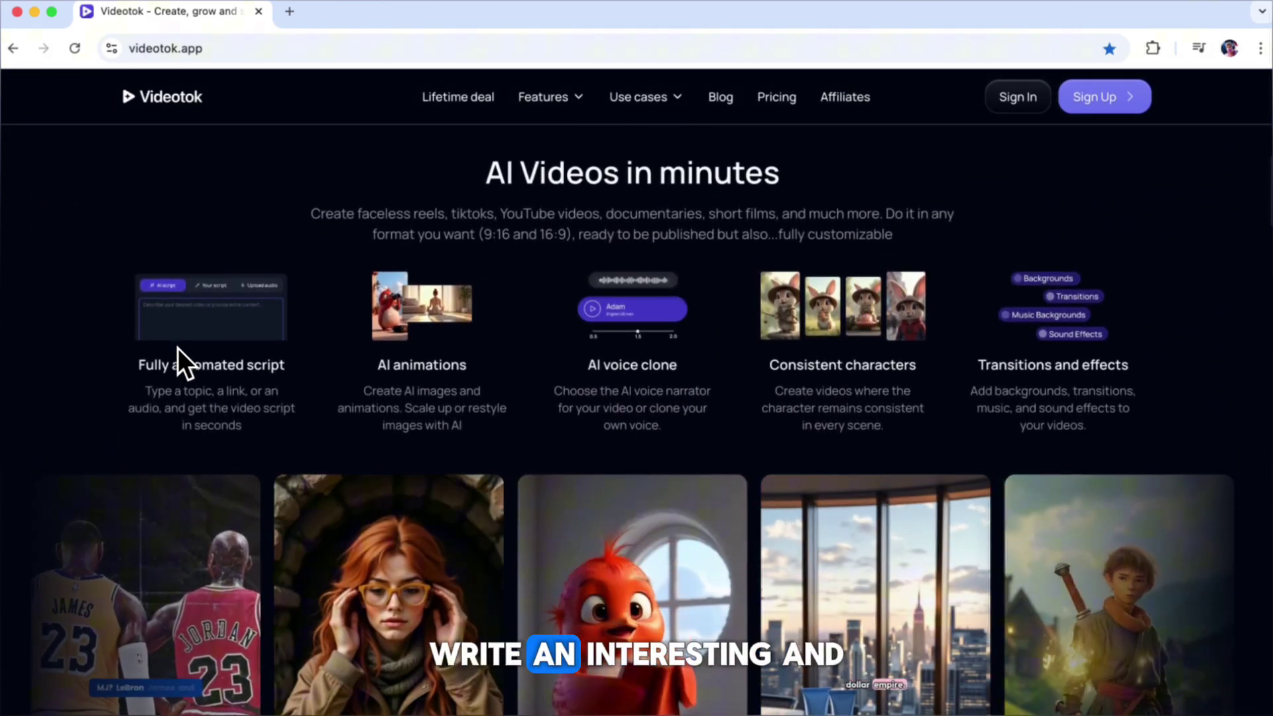
scroll(178, 348, down, 5)
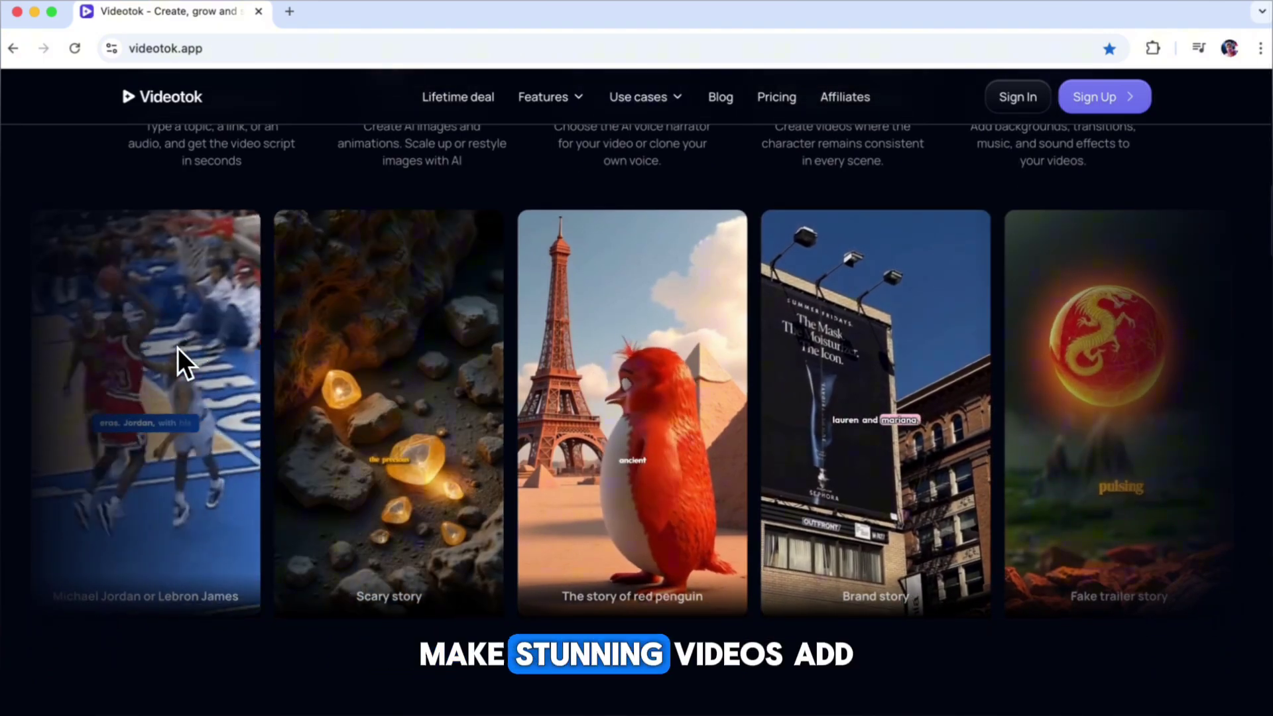
scroll(499, 494, down, 7)
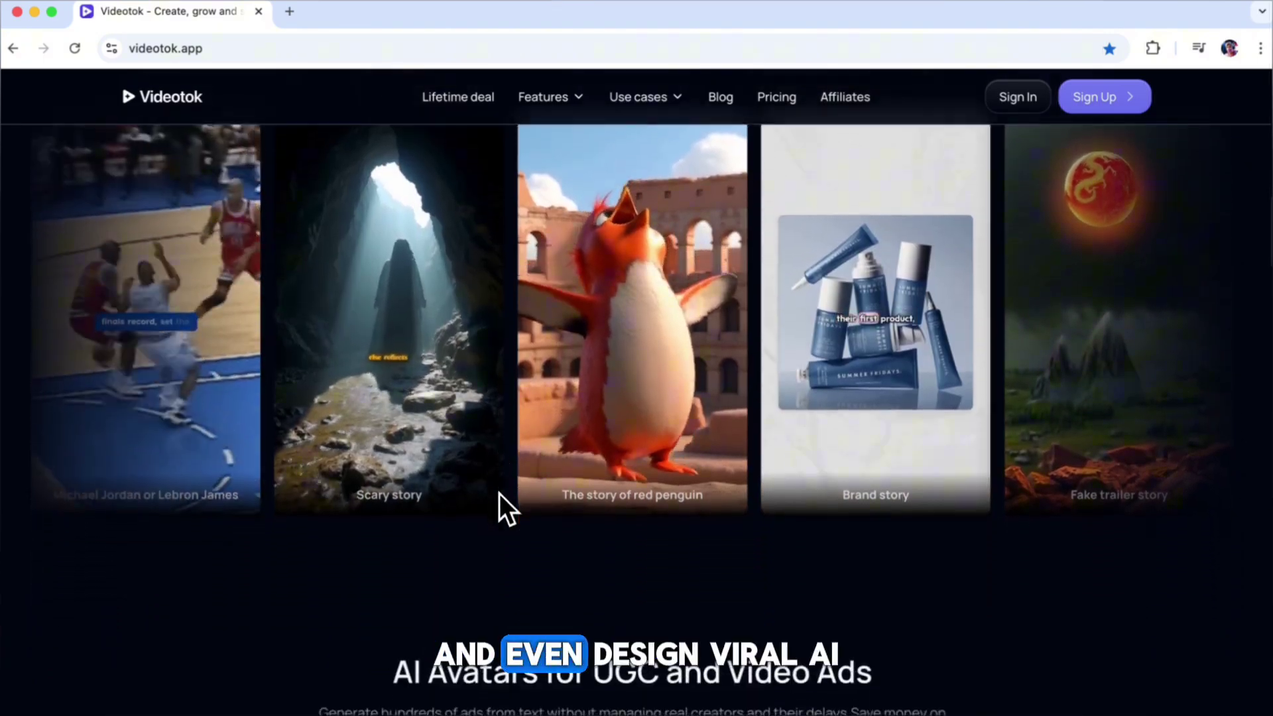
scroll(498, 494, down, 4)
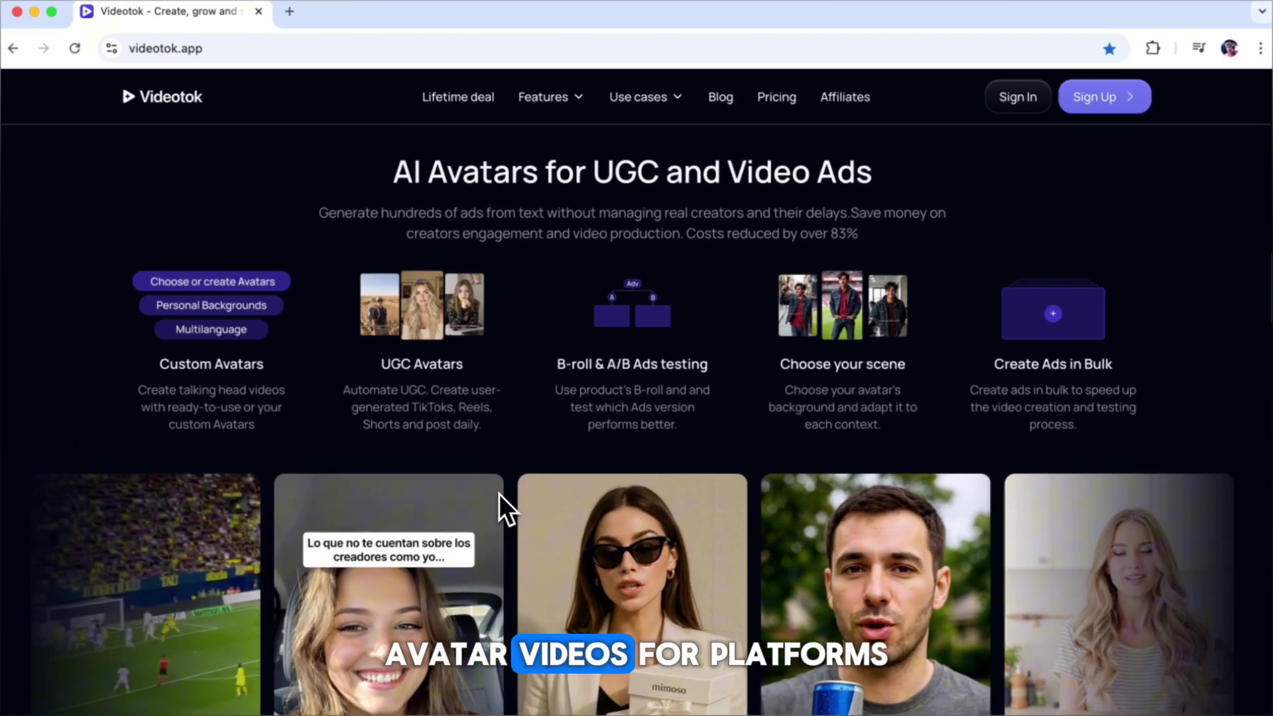
scroll(526, 452, down, 4)
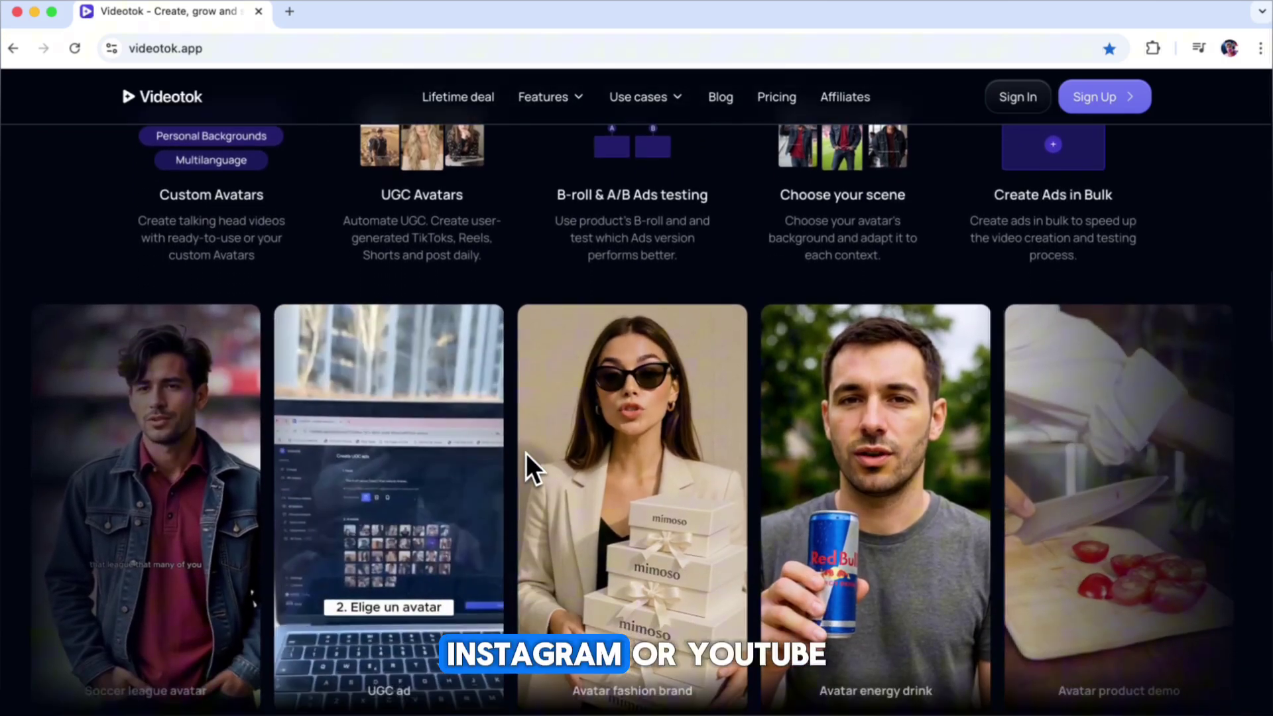
scroll(527, 452, down, 5)
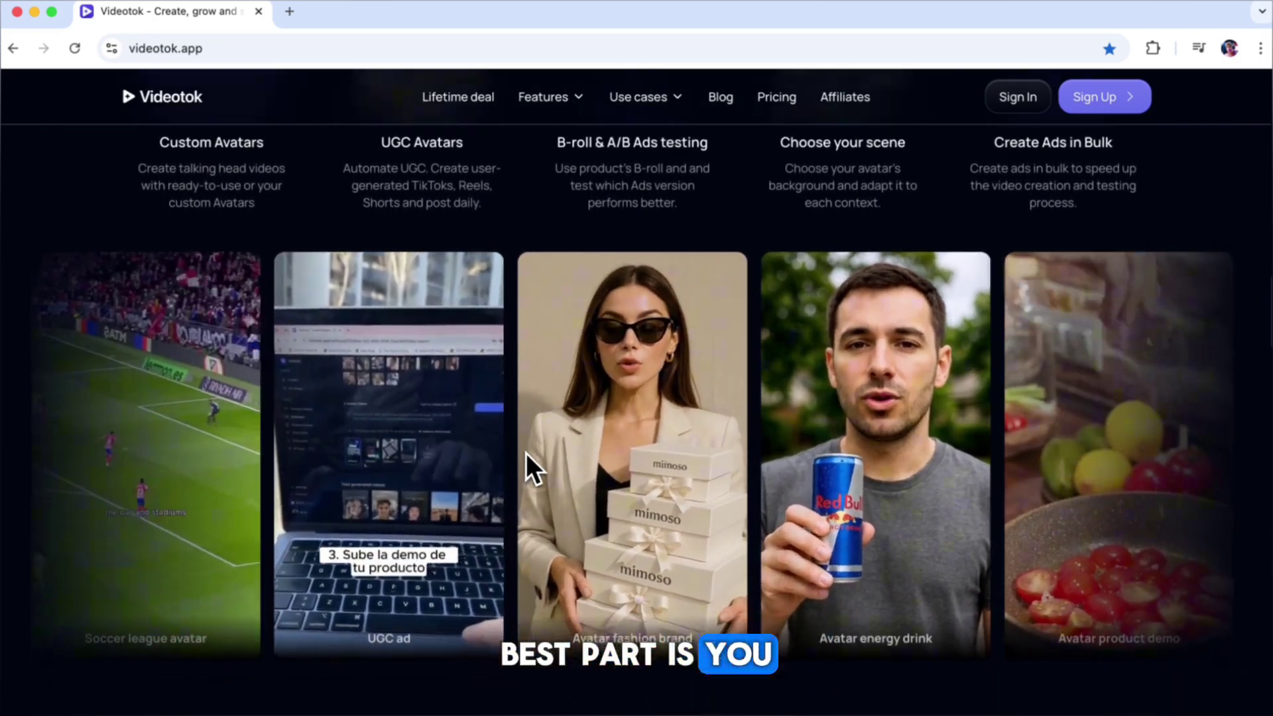
scroll(526, 452, down, 10)
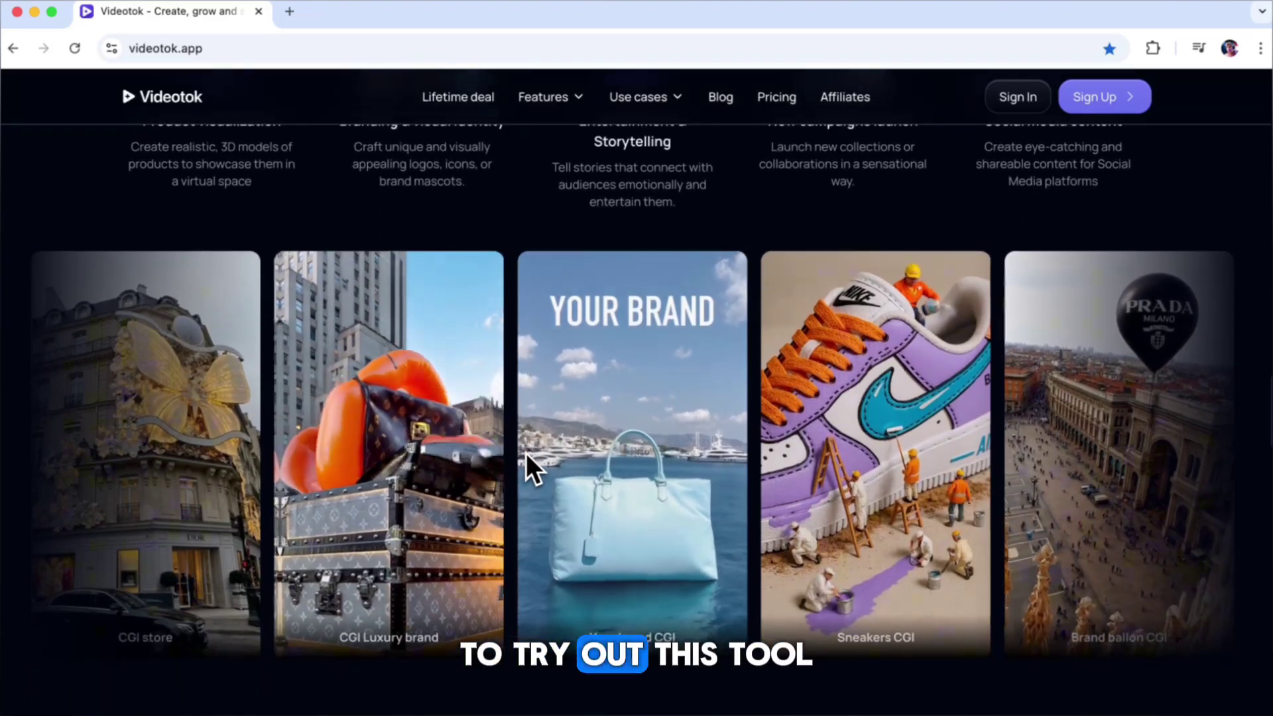
scroll(526, 452, down, 15)
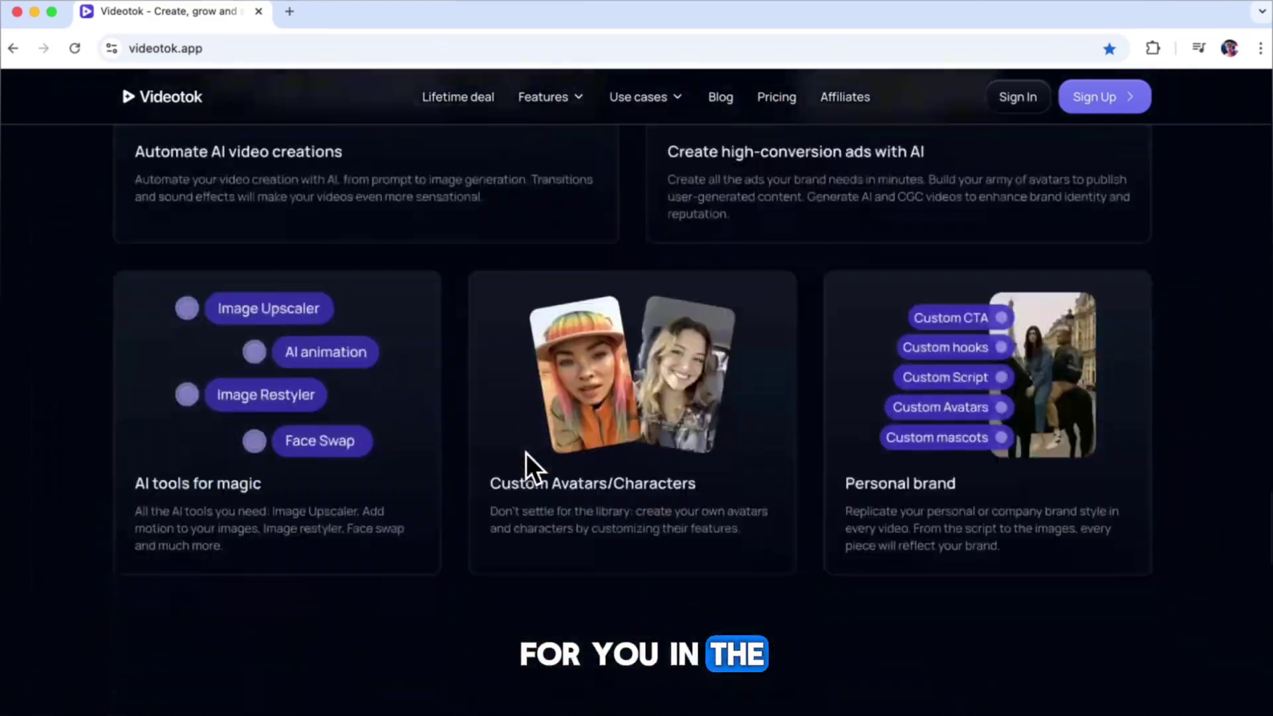
scroll(526, 452, up, 20)
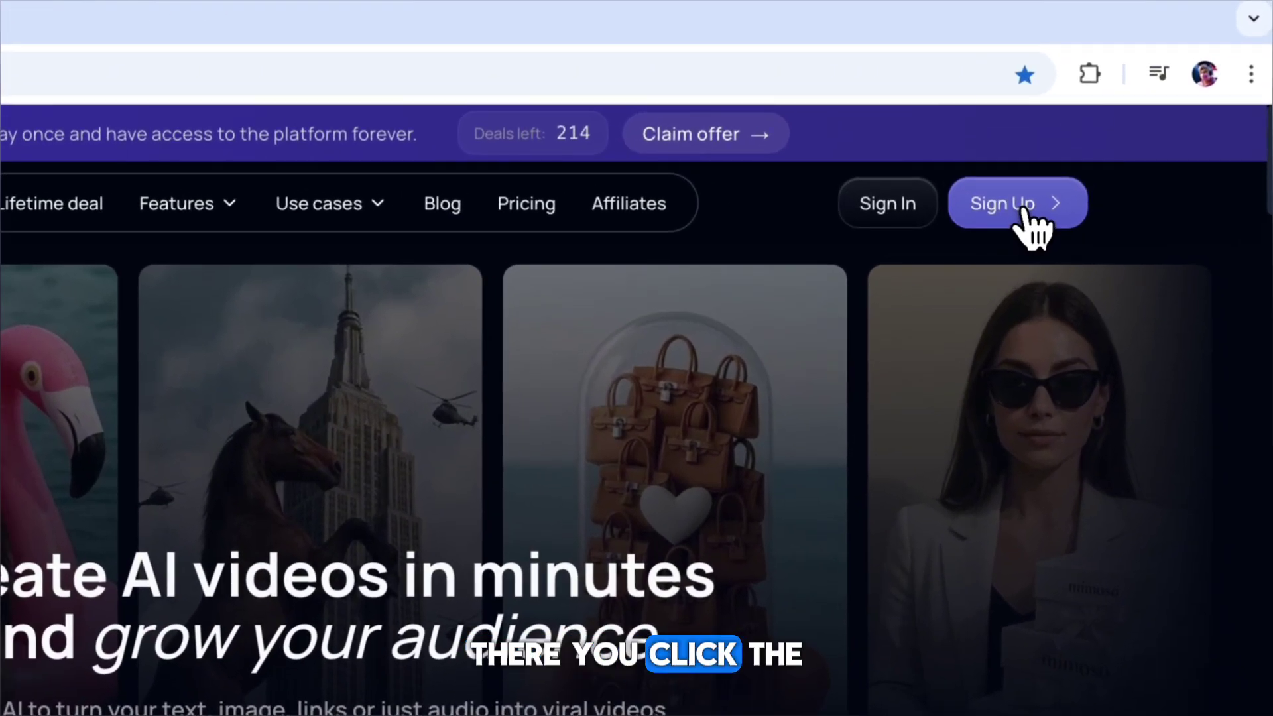
Step: Sign up for Videotok with a Google account to reach the dashboard
click(1024, 210)
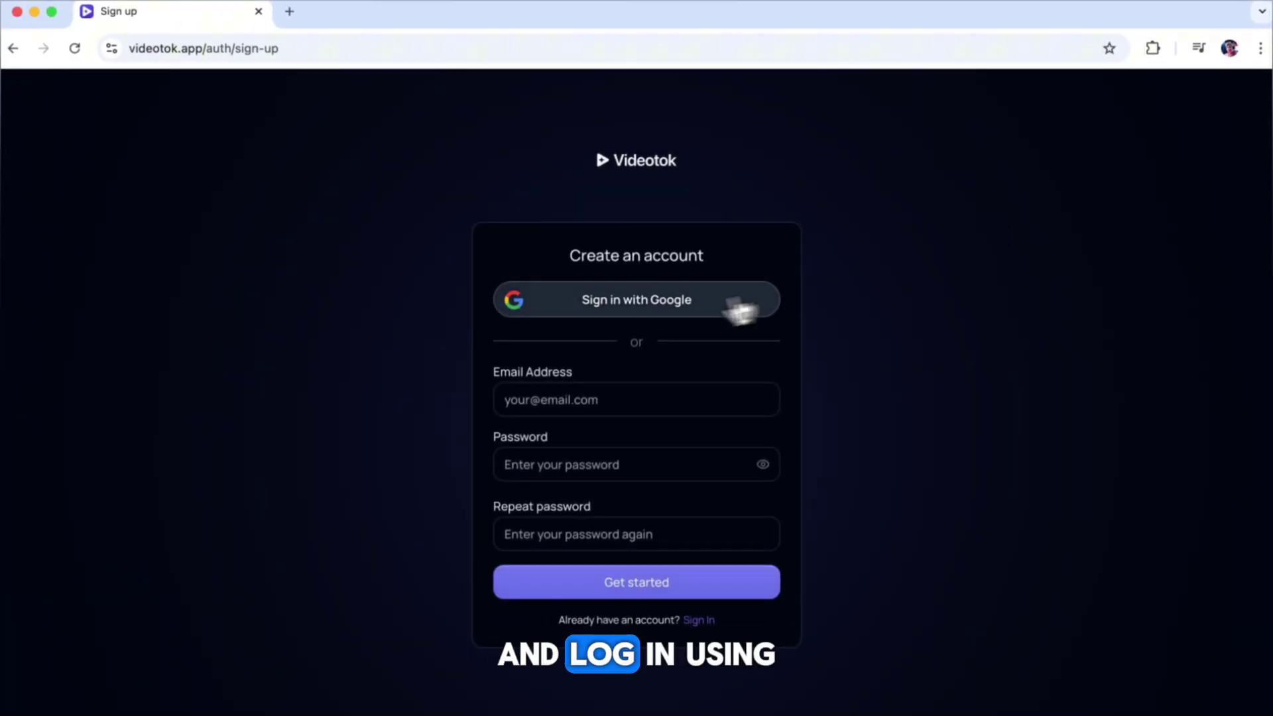
click(635, 311)
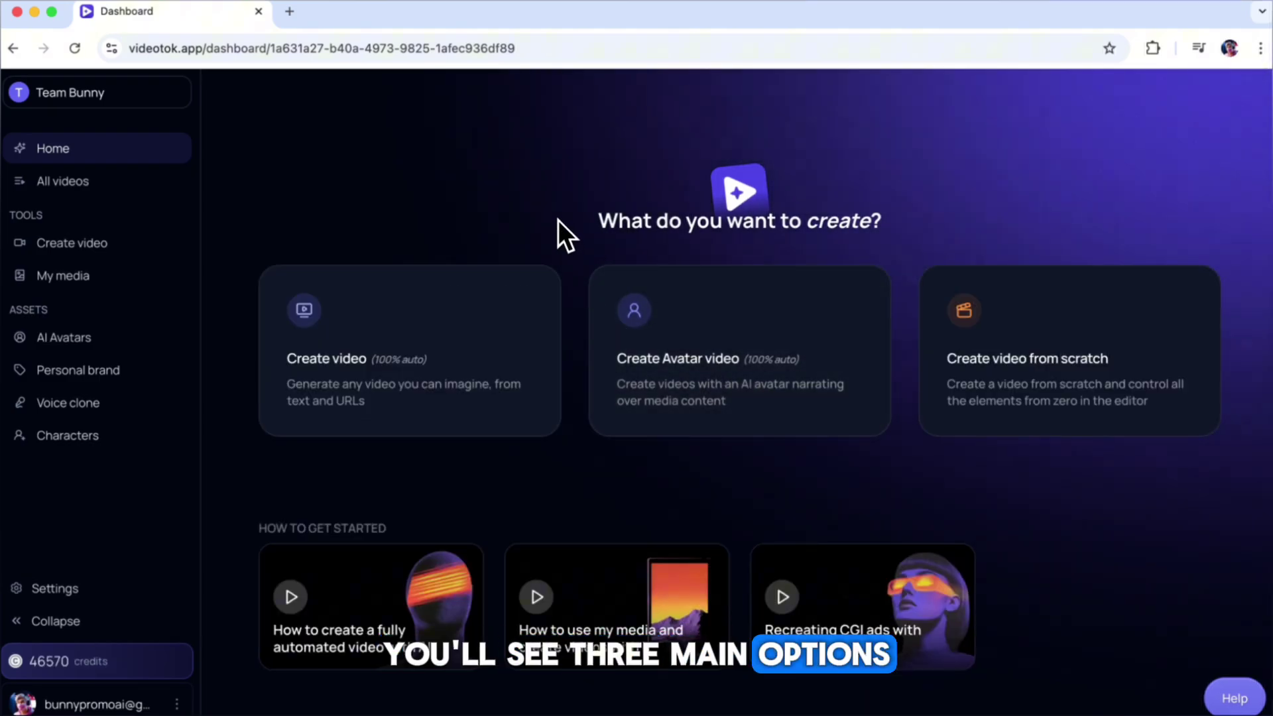
mouse_move(523, 288)
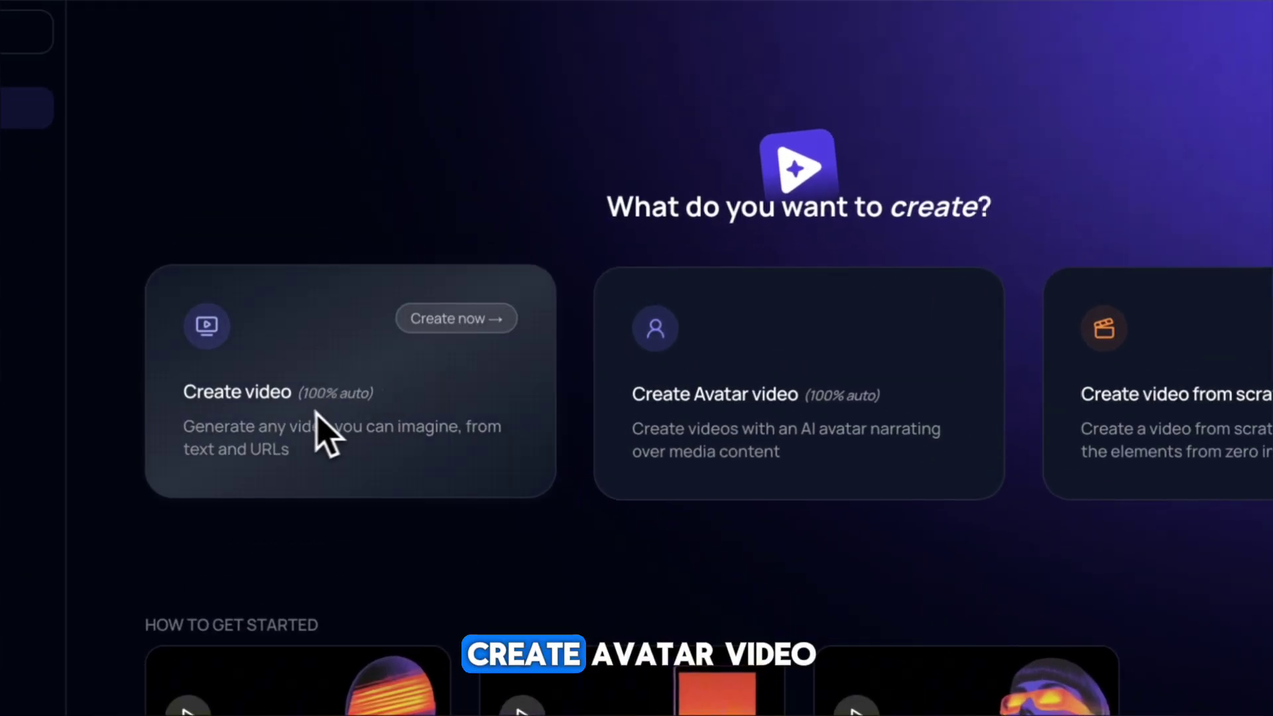
mouse_move(753, 376)
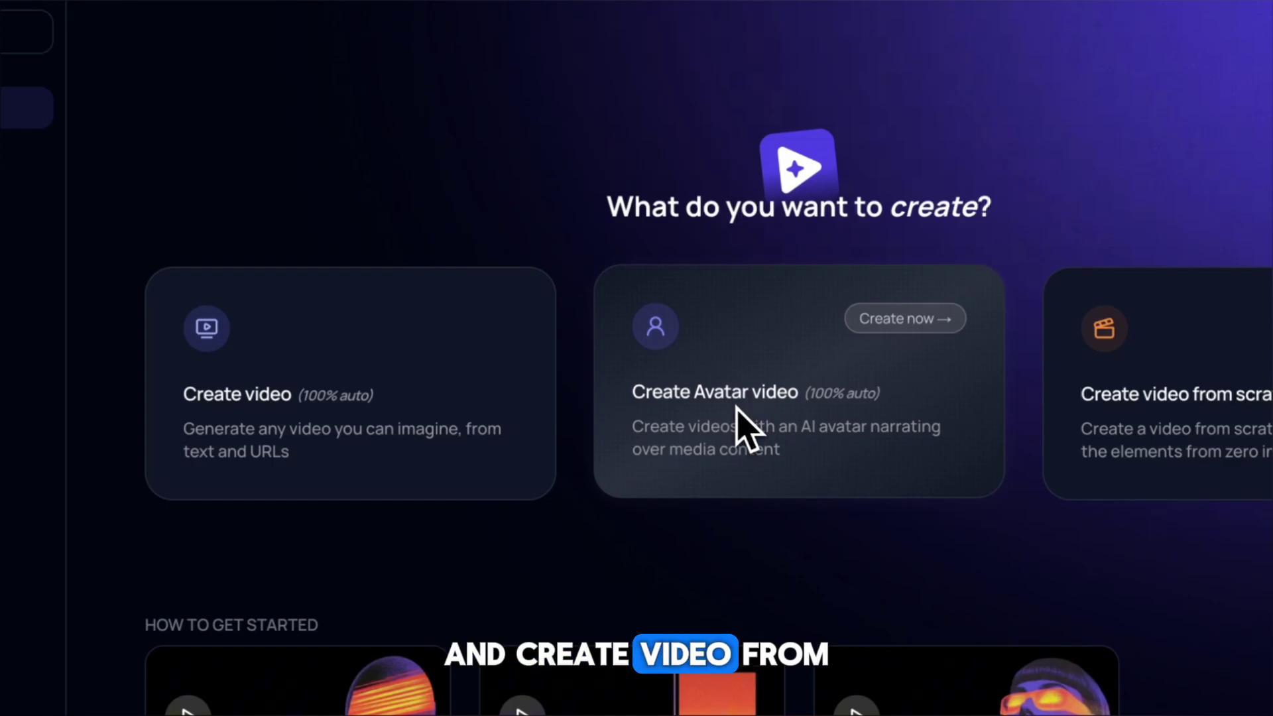
mouse_move(1203, 414)
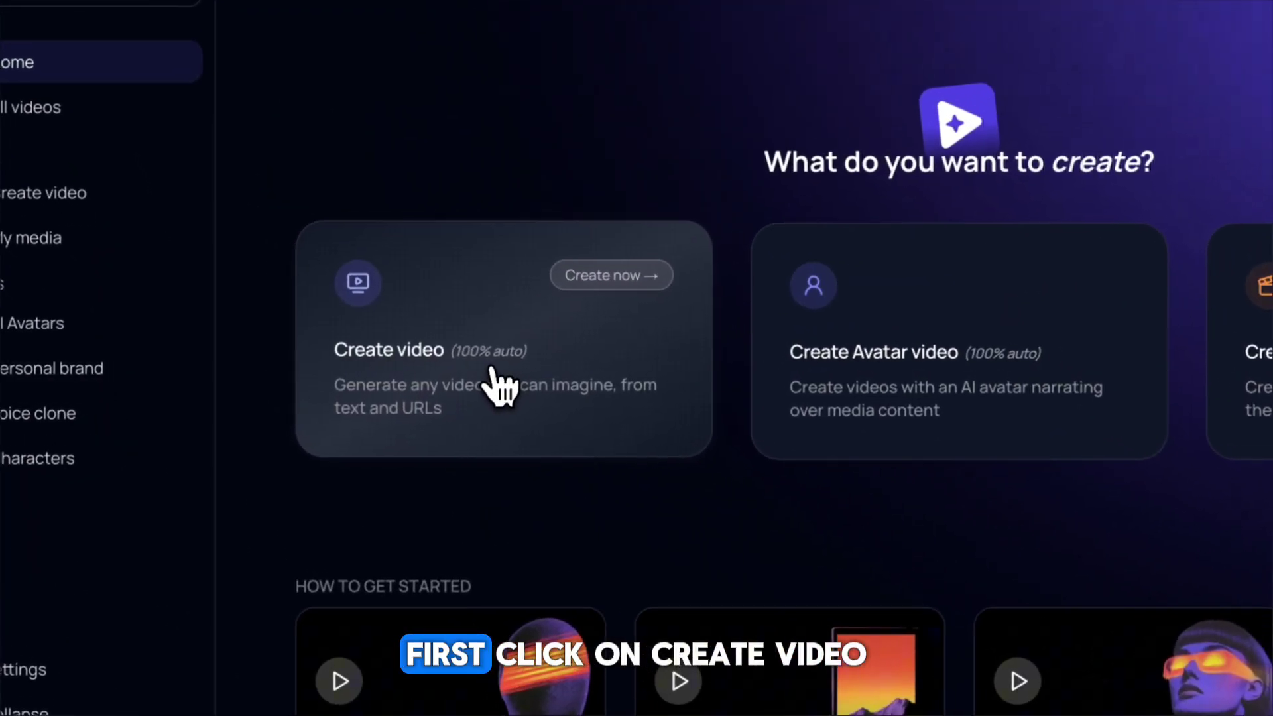
Step: Open Create video, preview the Your script and Upload audio modes, then return to AI script's description box
click(403, 379)
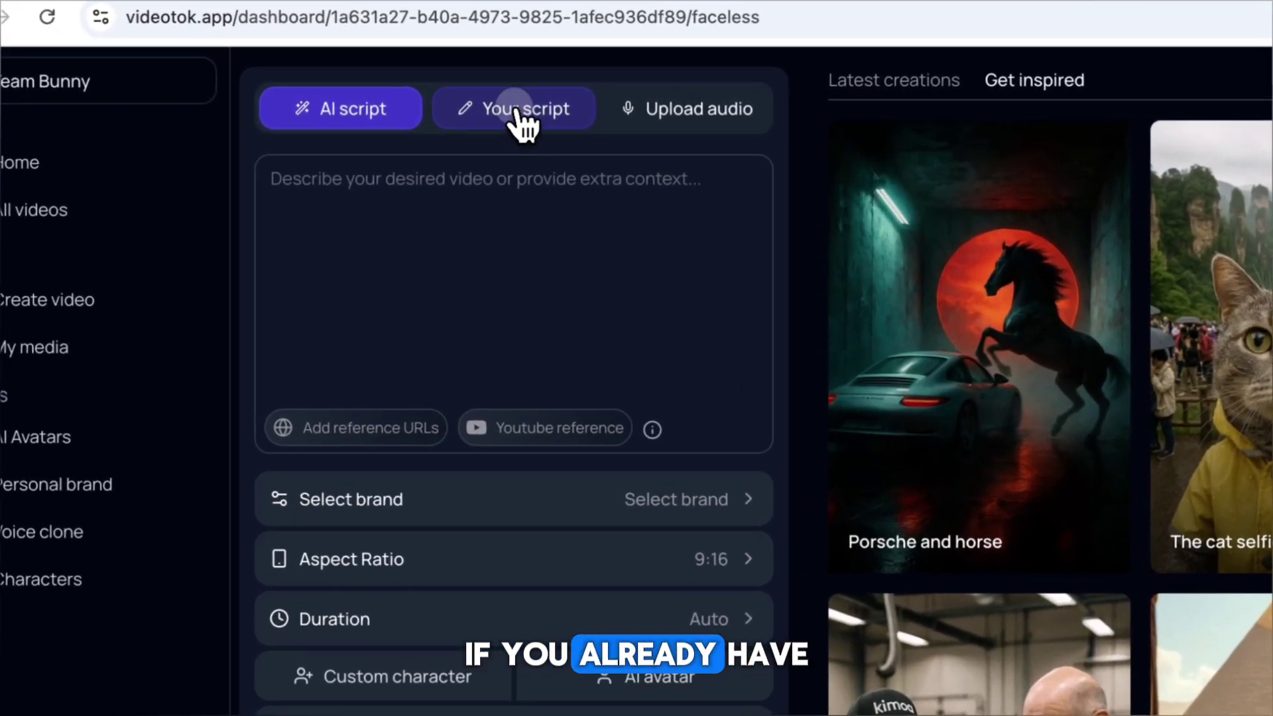
click(398, 111)
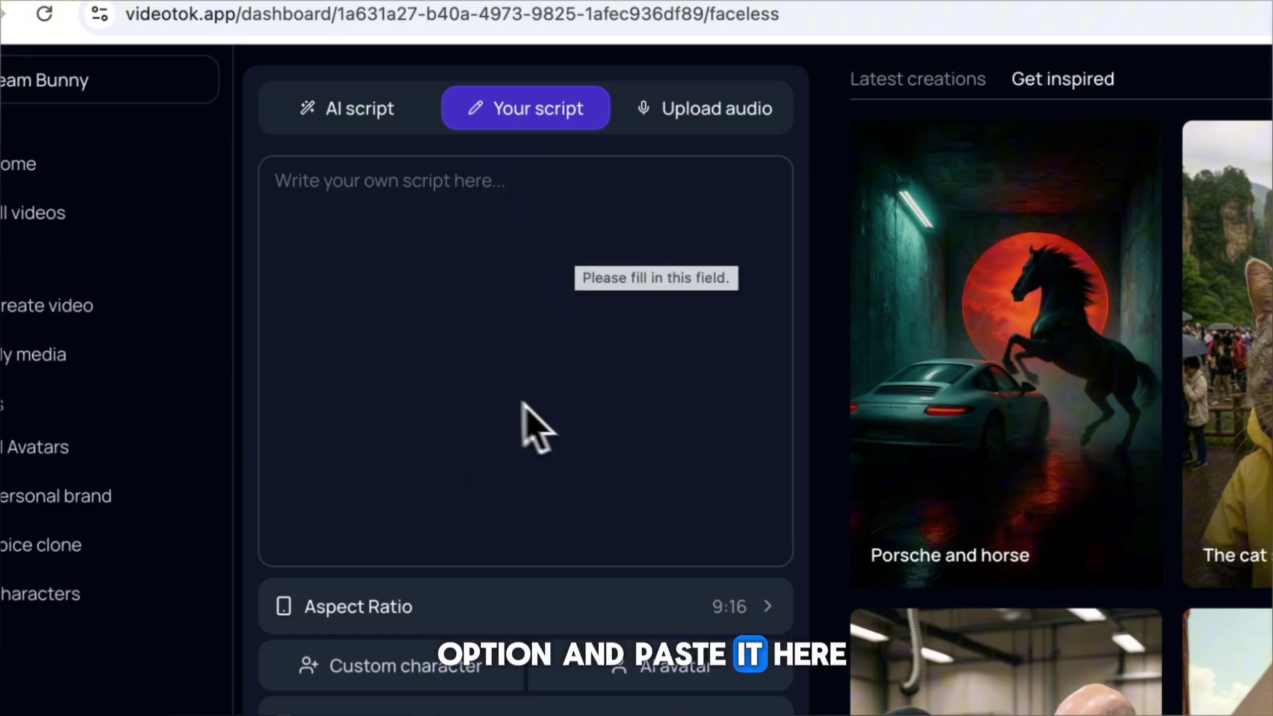
click(676, 122)
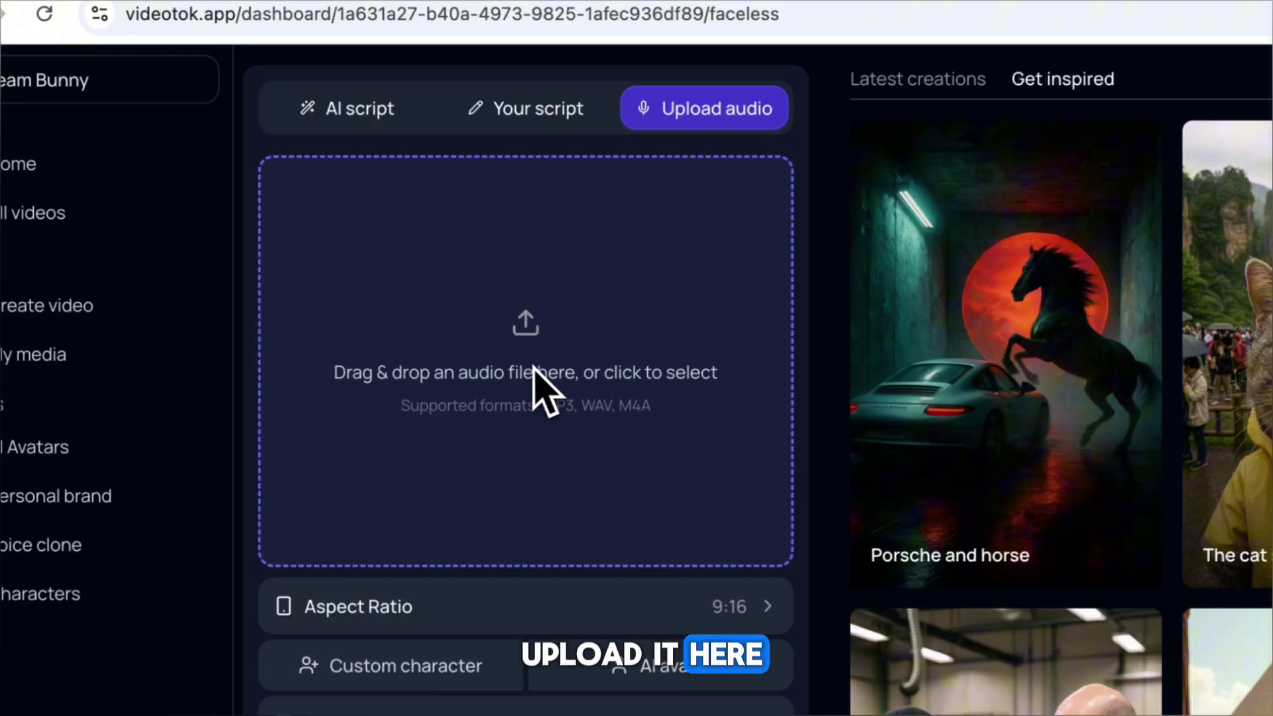
click(352, 112)
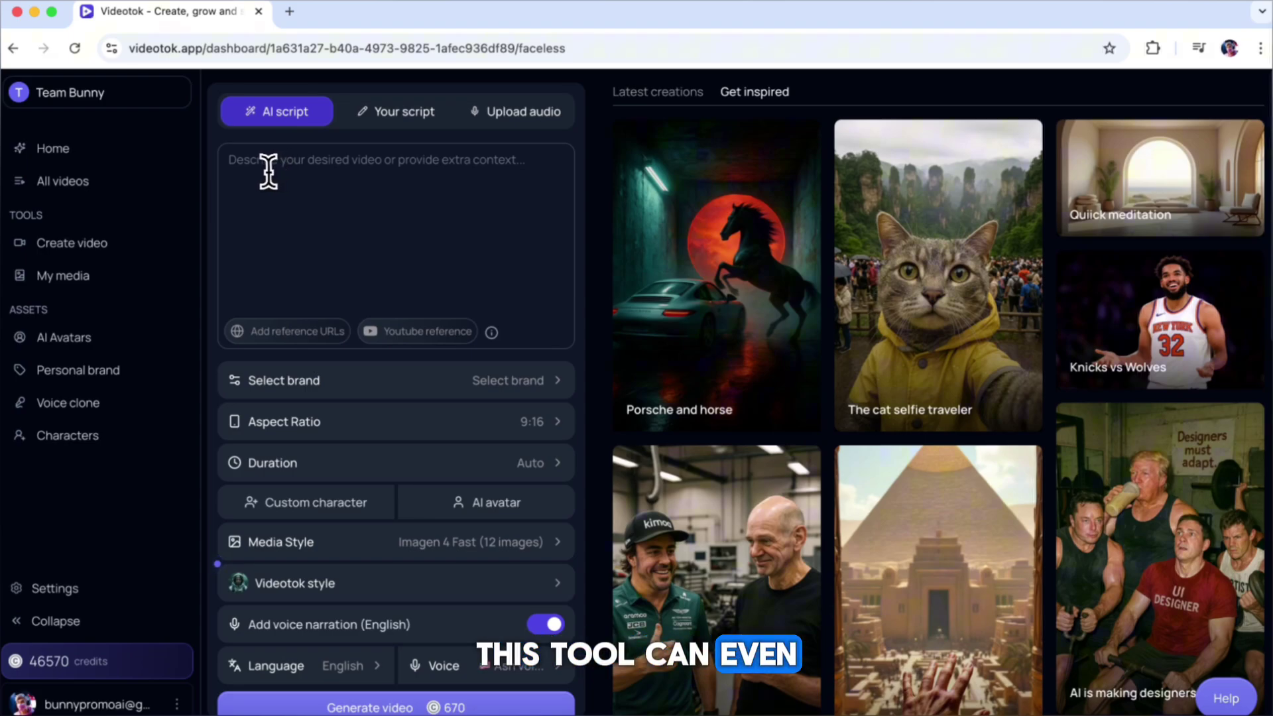
click(426, 165)
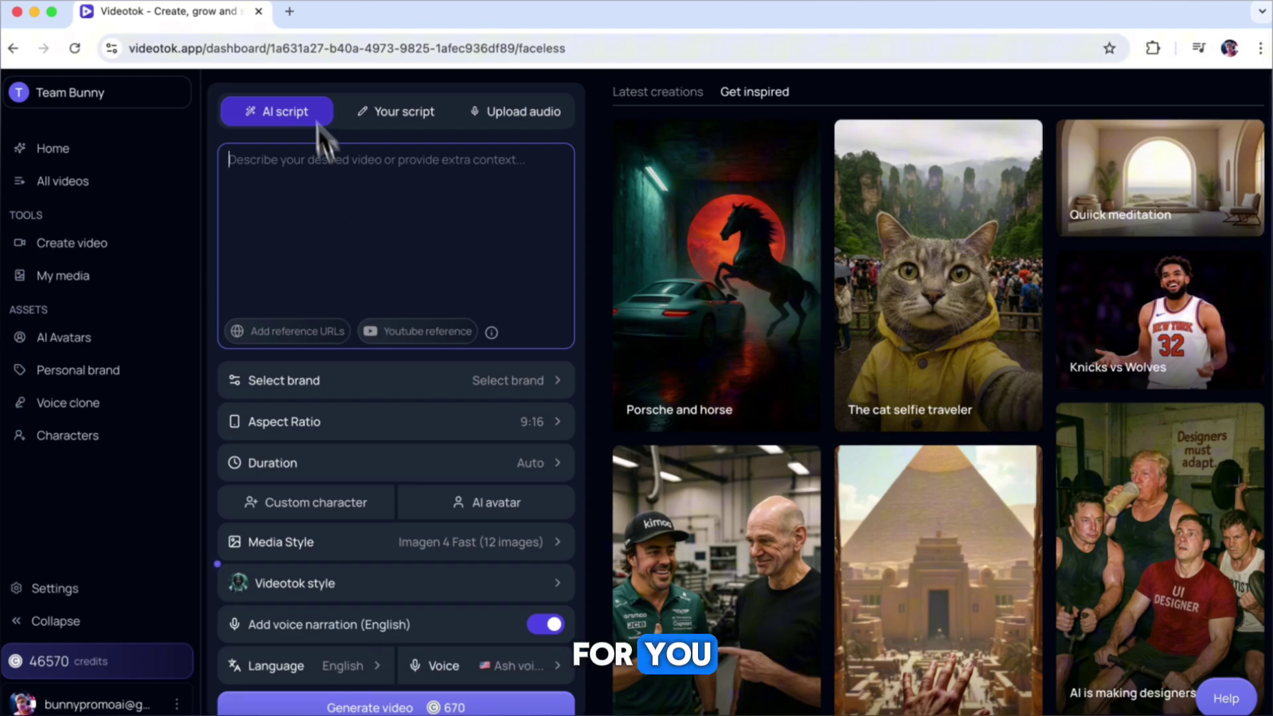
Step: Open ChatGPT in a new tab and copy the whole story idea prompt from the Google Doc
click(292, 21)
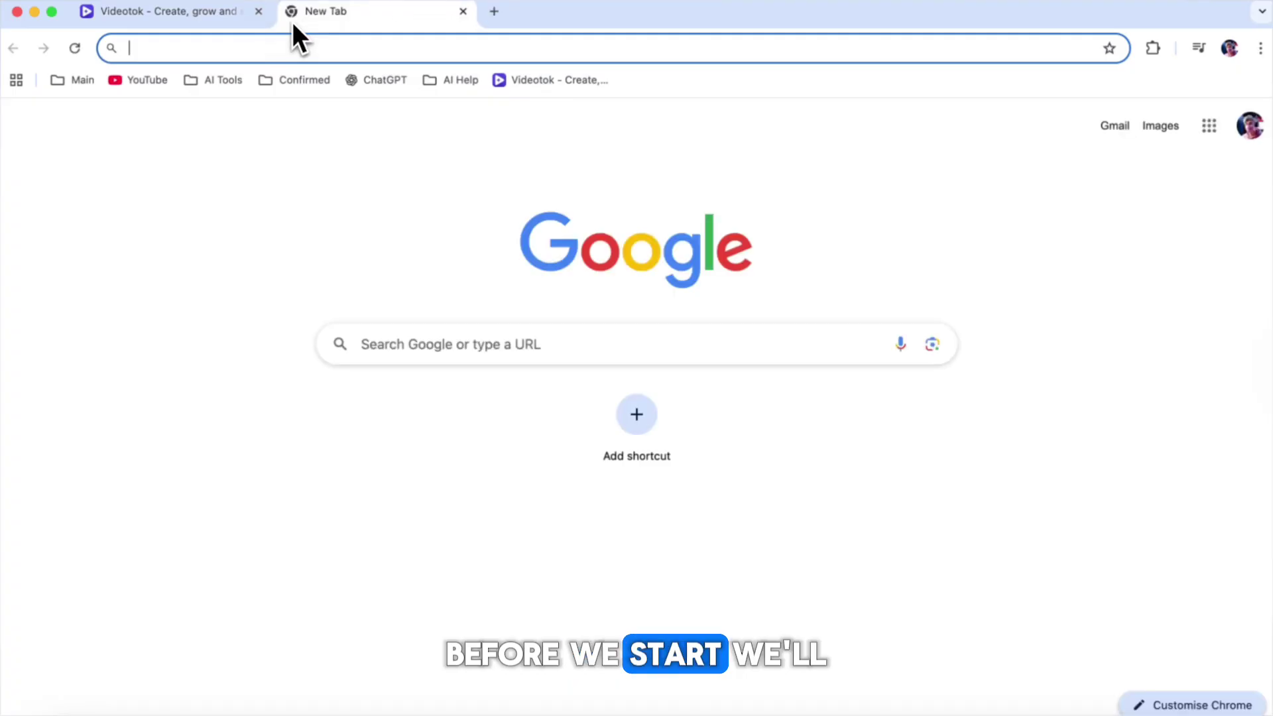
click(373, 81)
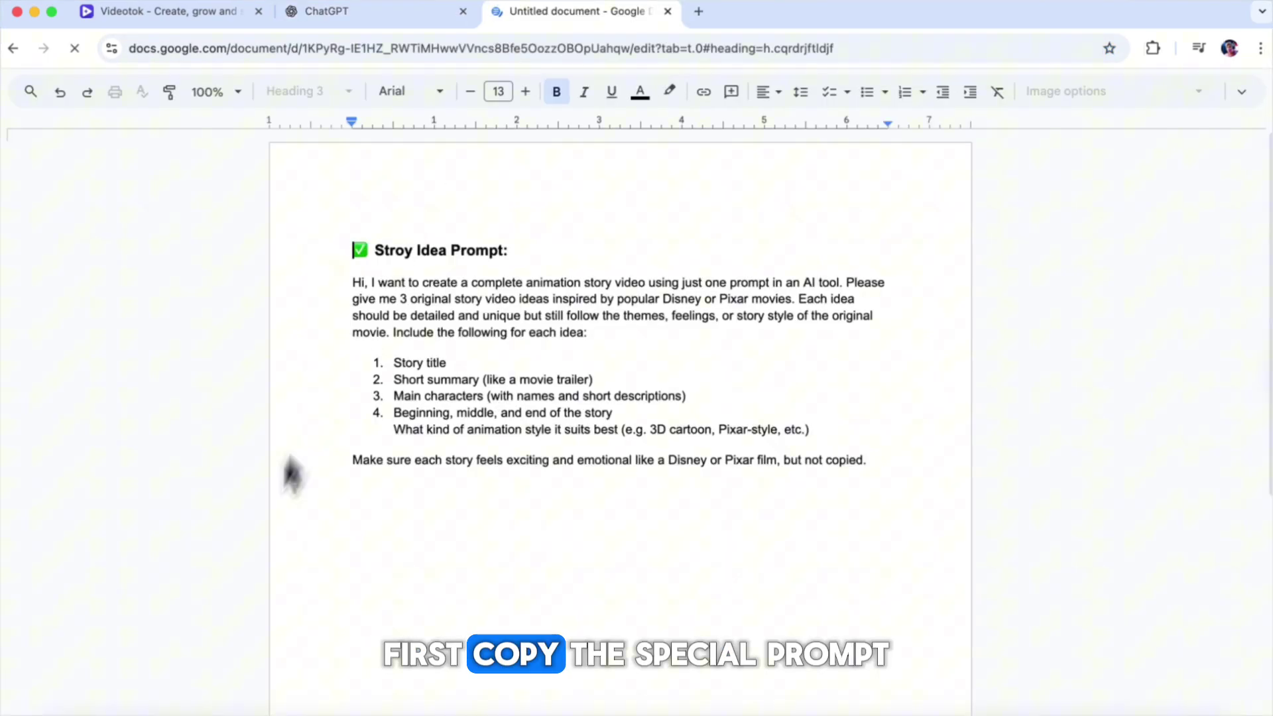
drag(279, 245, 1054, 502)
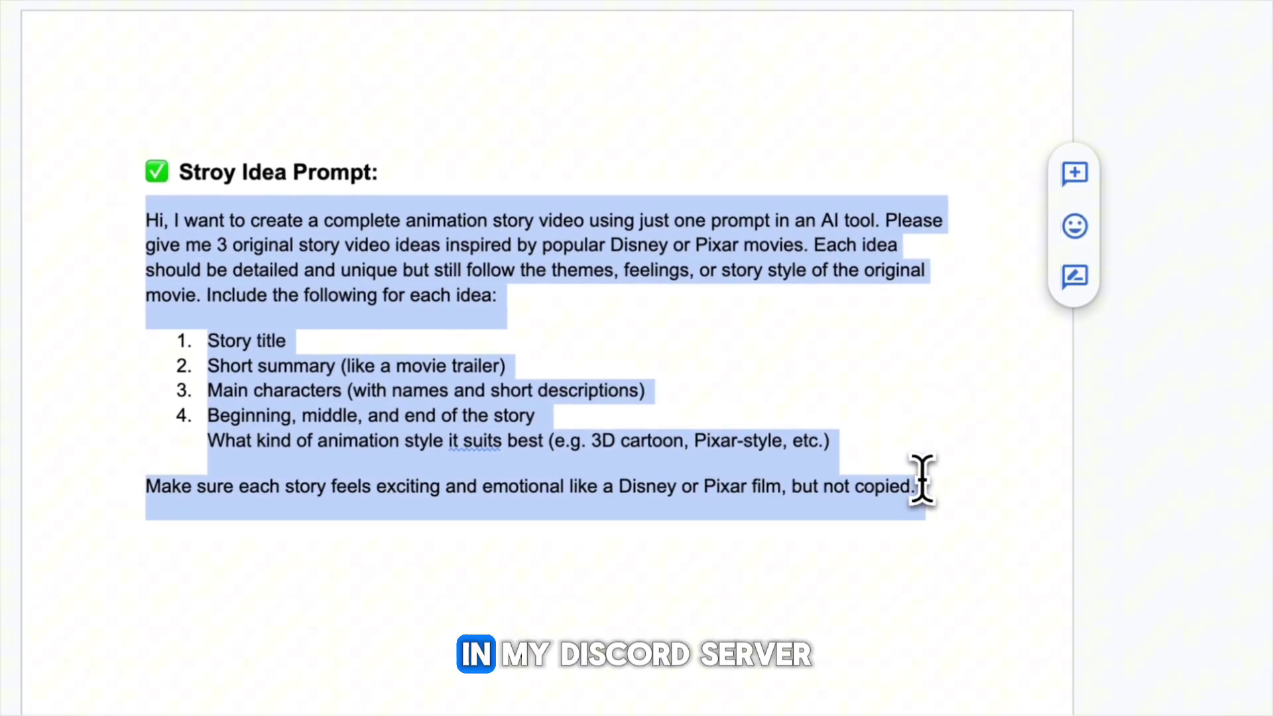
right_click(424, 318)
click(540, 304)
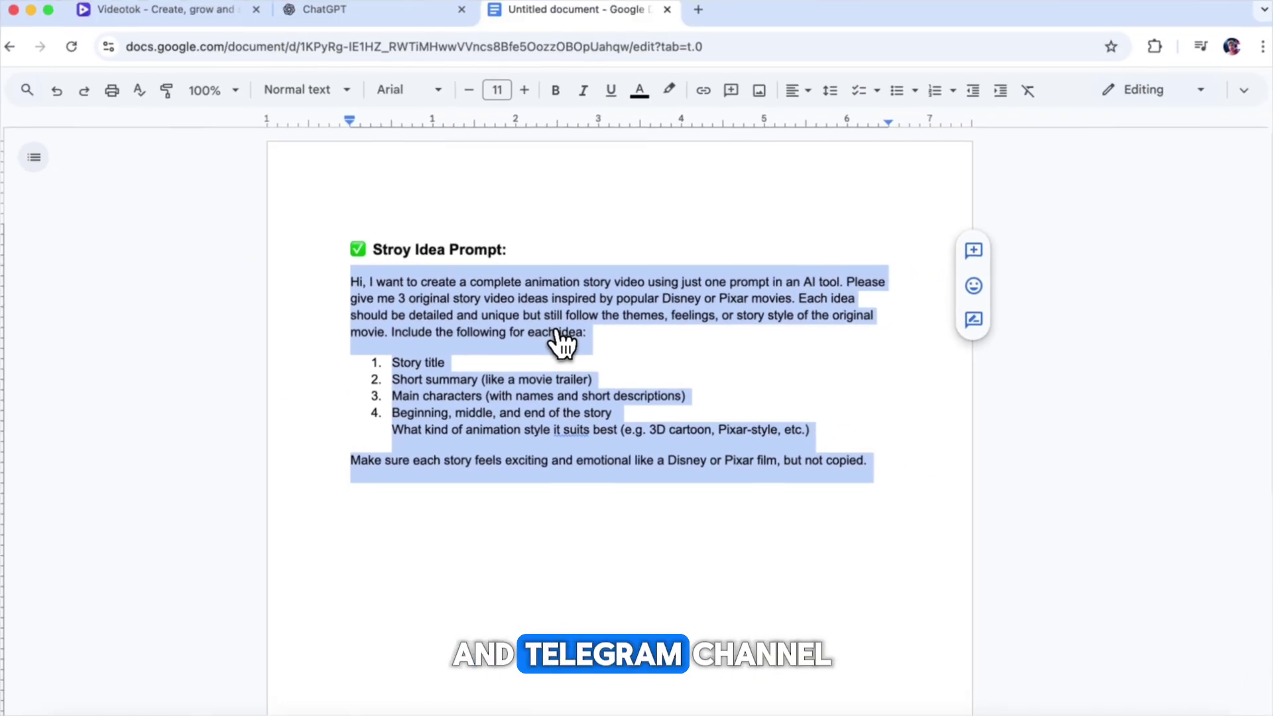
Step: Paste the story idea prompt into ChatGPT and send it
click(368, 30)
right_click(501, 370)
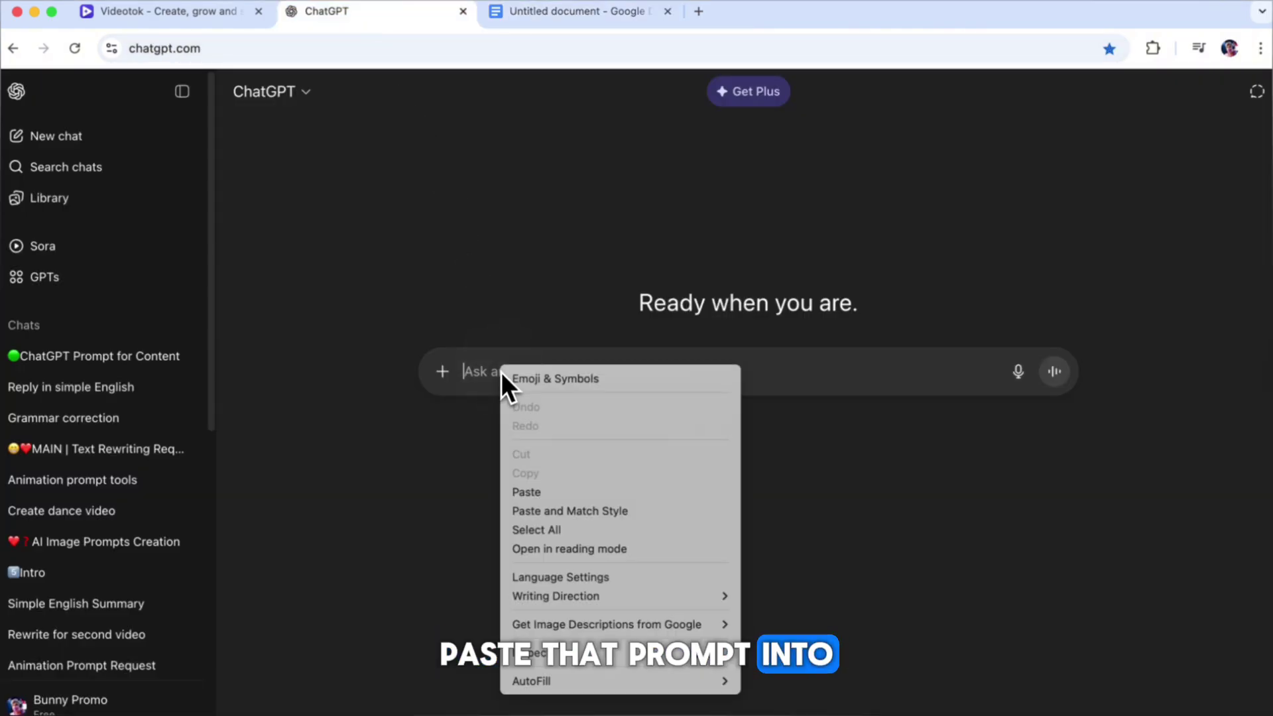
click(524, 488)
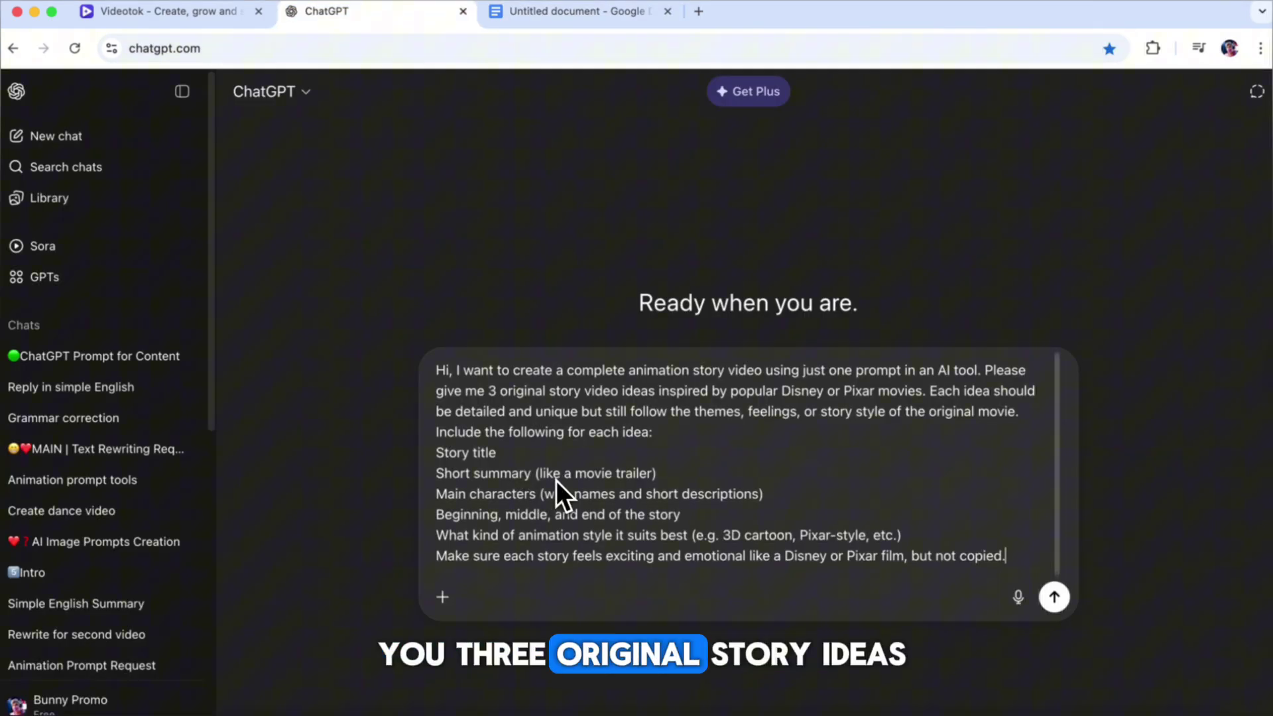
click(1054, 597)
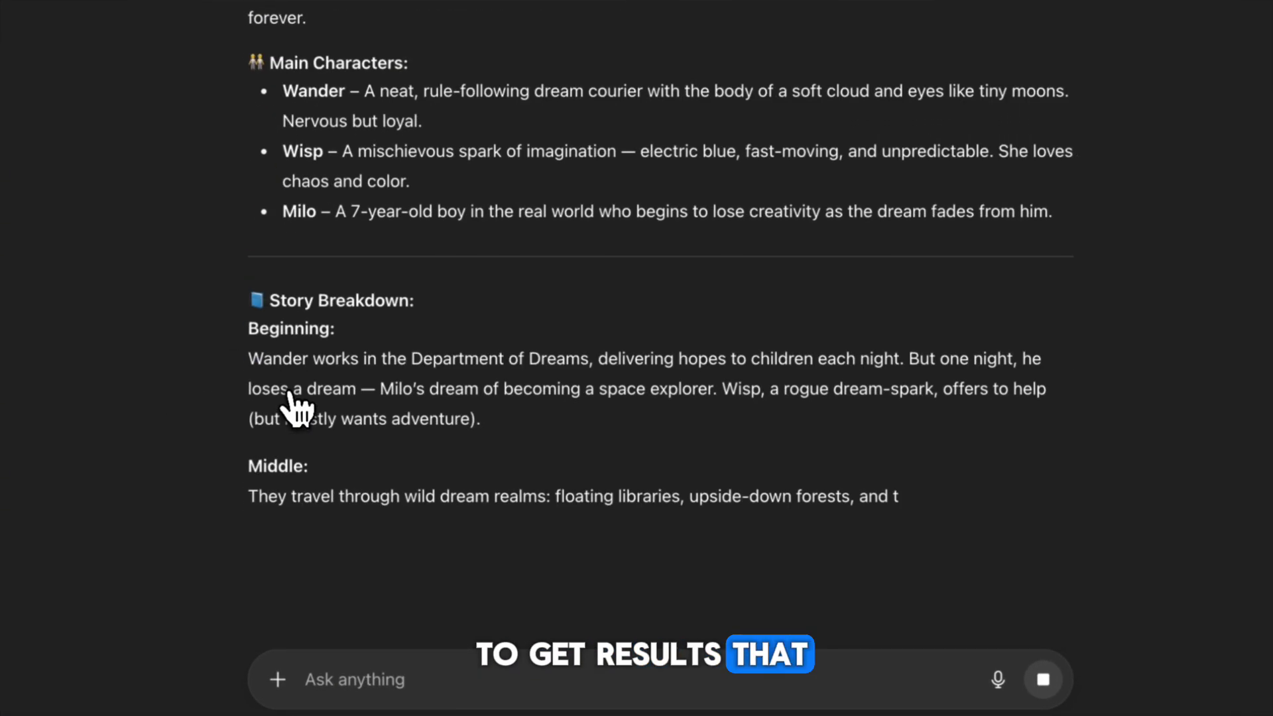
Step: Copy the first story idea, The Last Lightkeeper, and return to the Videotok tab
scroll(457, 464, up, 10)
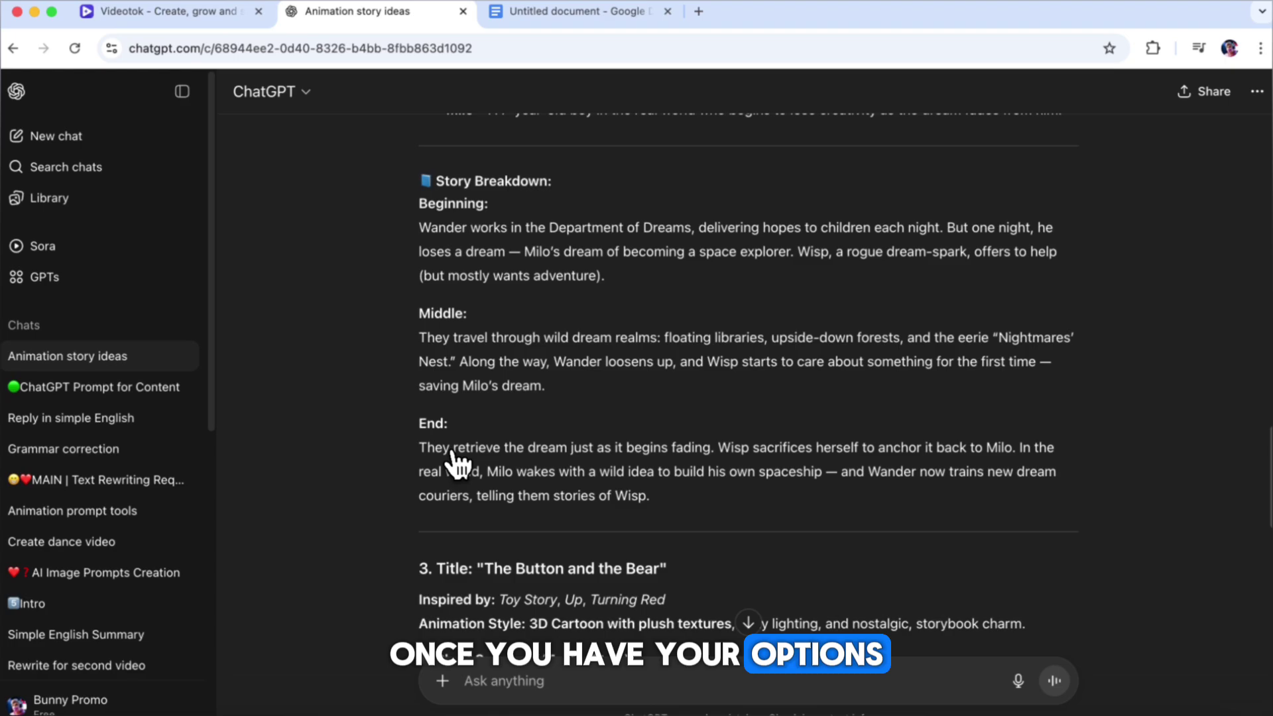
scroll(457, 464, up, 15)
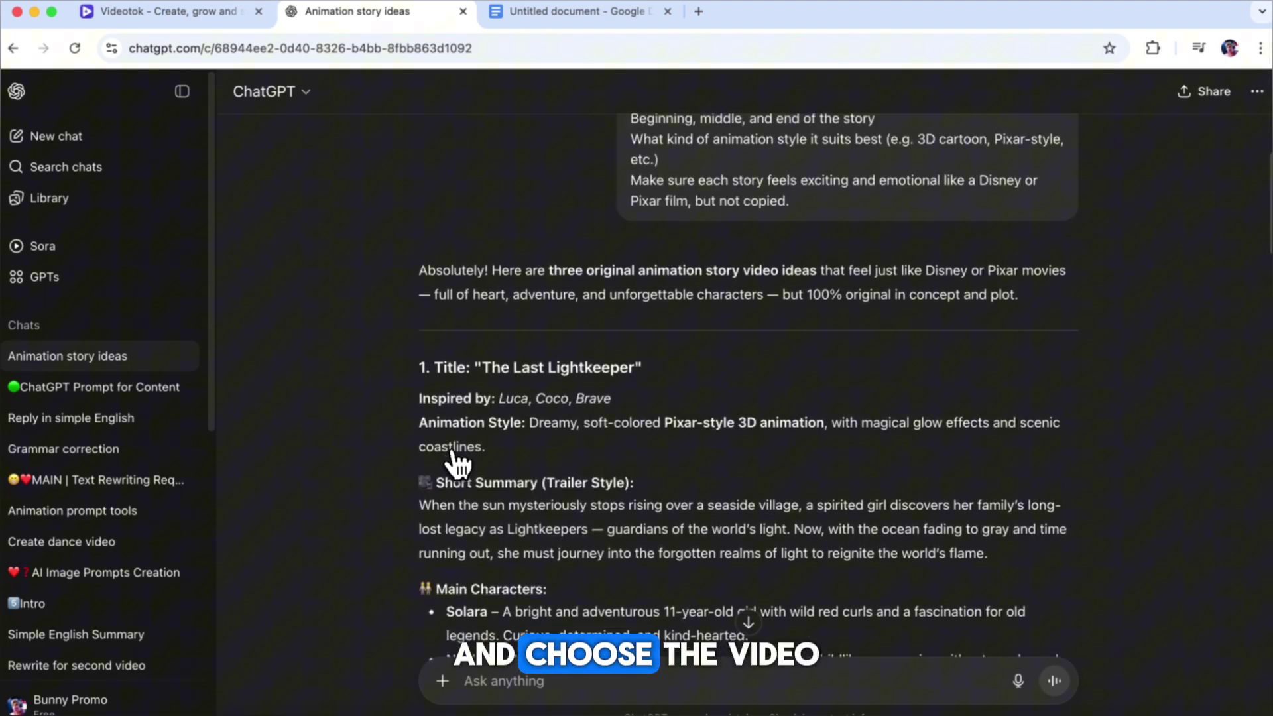
drag(439, 191, 497, 350)
right_click(583, 321)
click(599, 355)
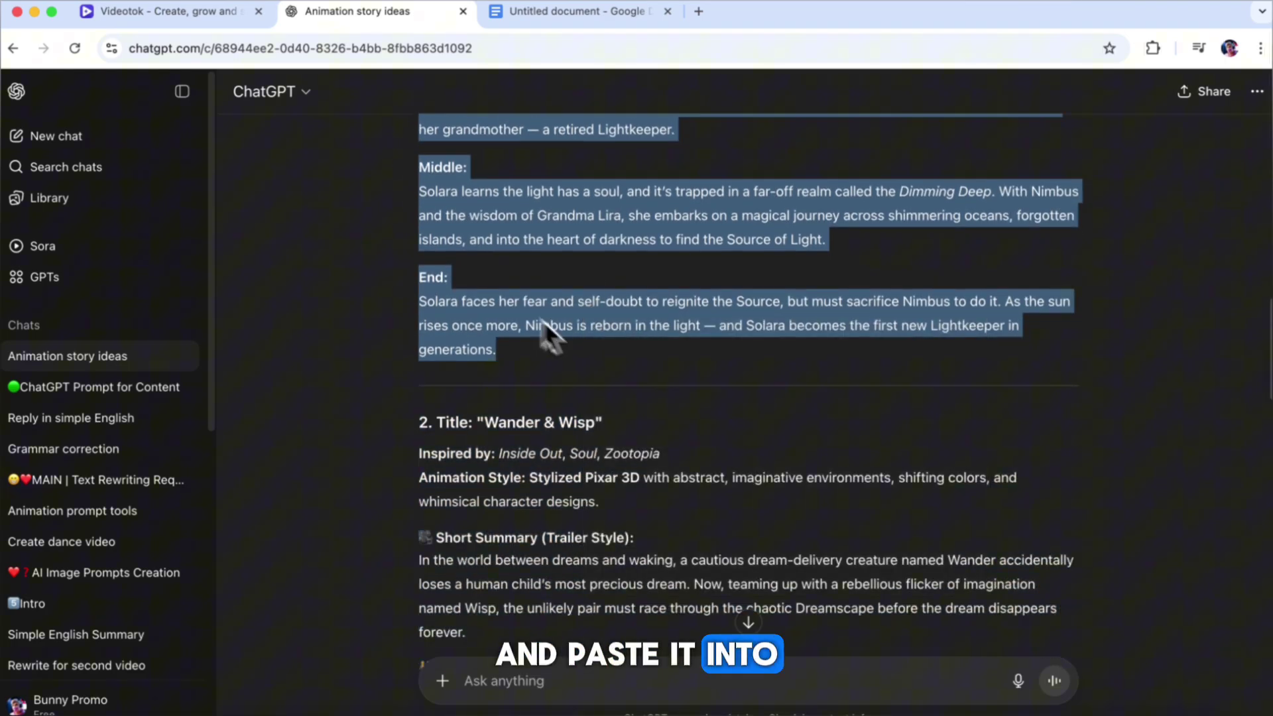
click(153, 13)
Step: Paste The Last Lightkeeper story into the Videotok prompt box
right_click(344, 171)
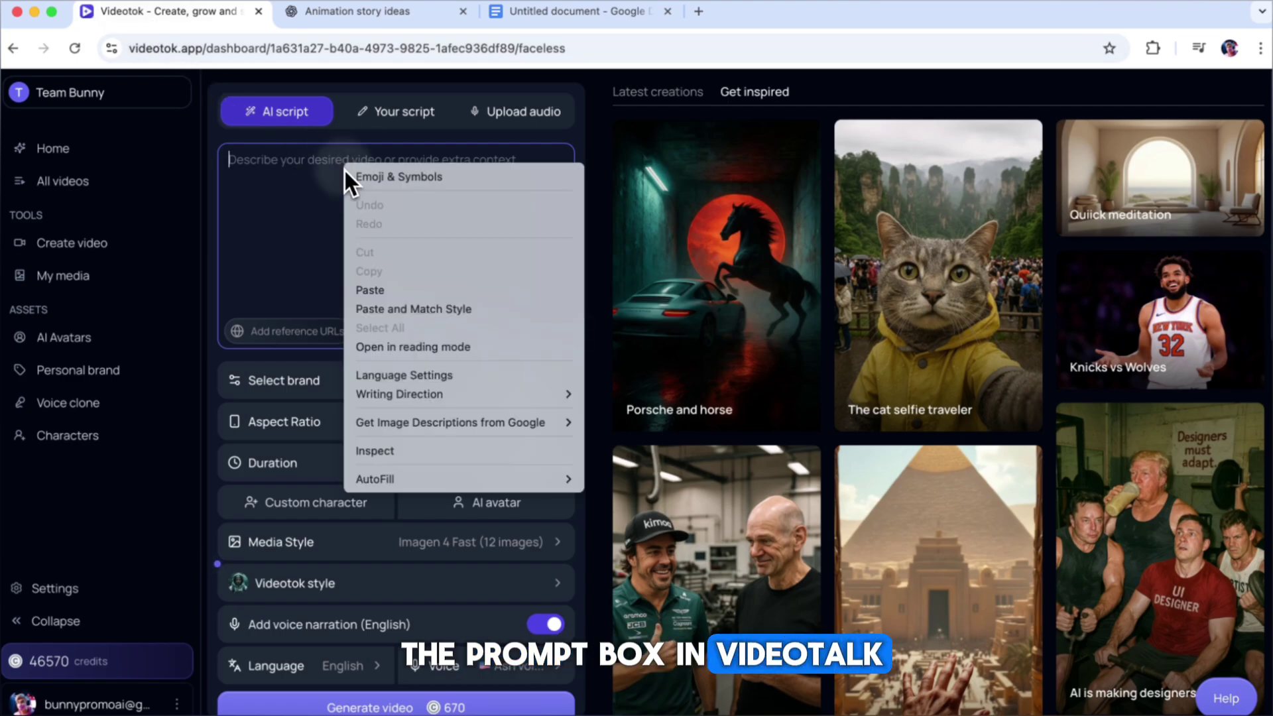
click(381, 288)
scroll(379, 284, up, 10)
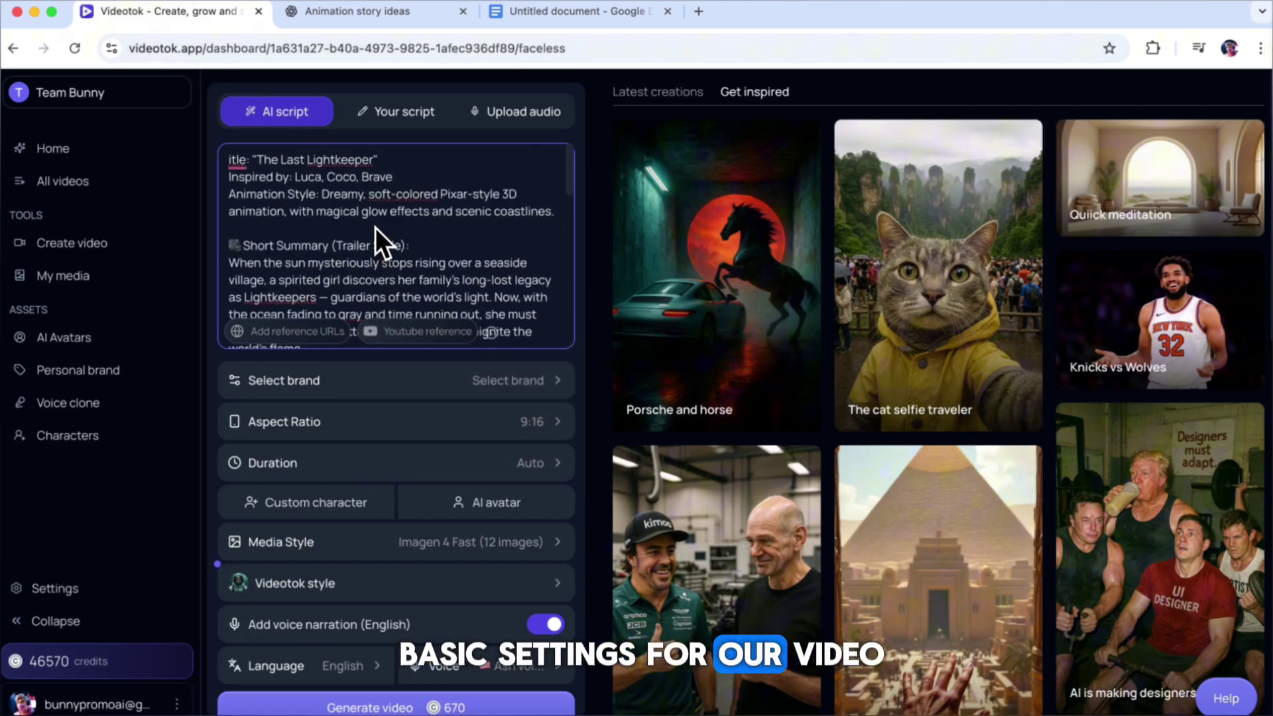
Step: Set the aspect ratio to 16:9 and the duration to 10 minutes
click(477, 398)
click(477, 397)
click(464, 422)
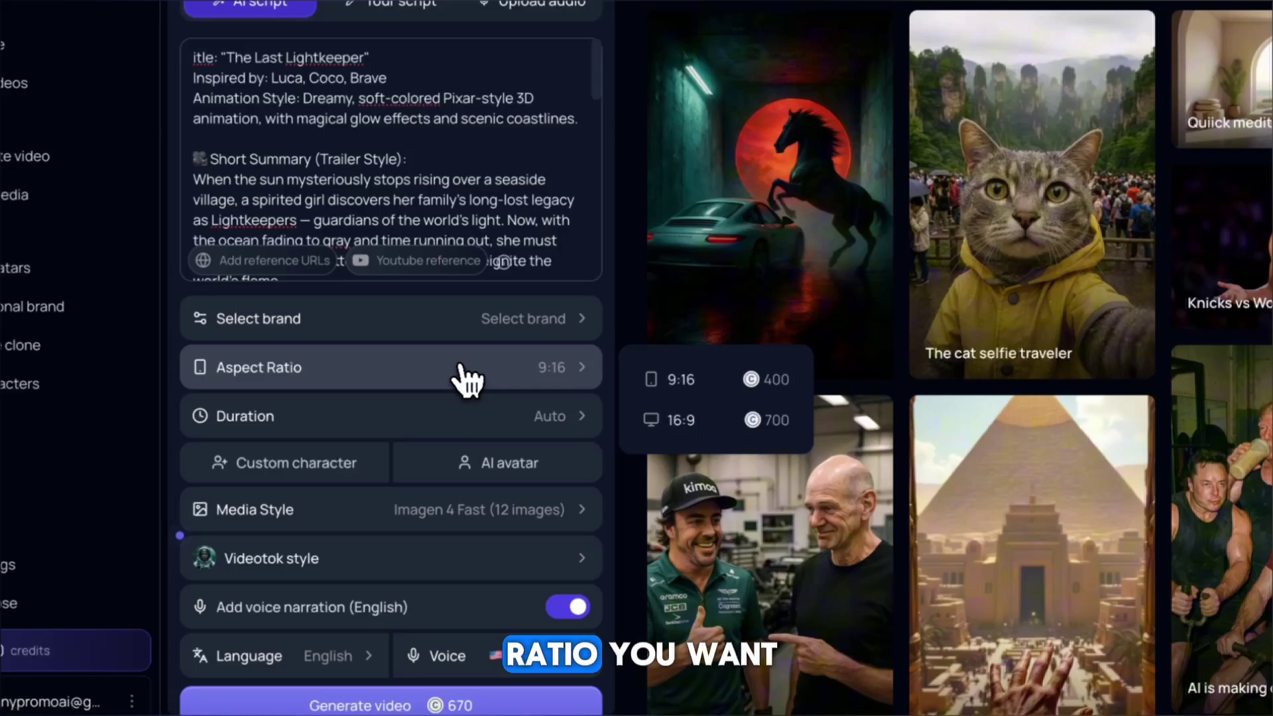
click(653, 465)
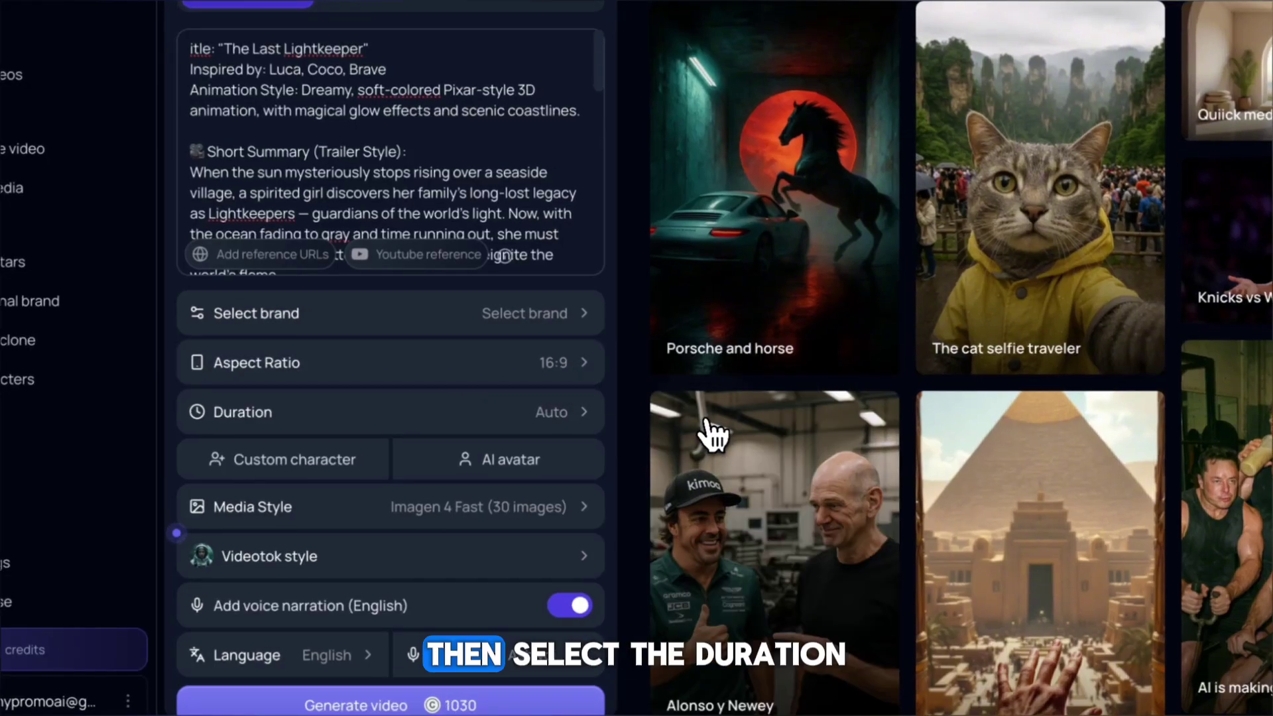
click(468, 418)
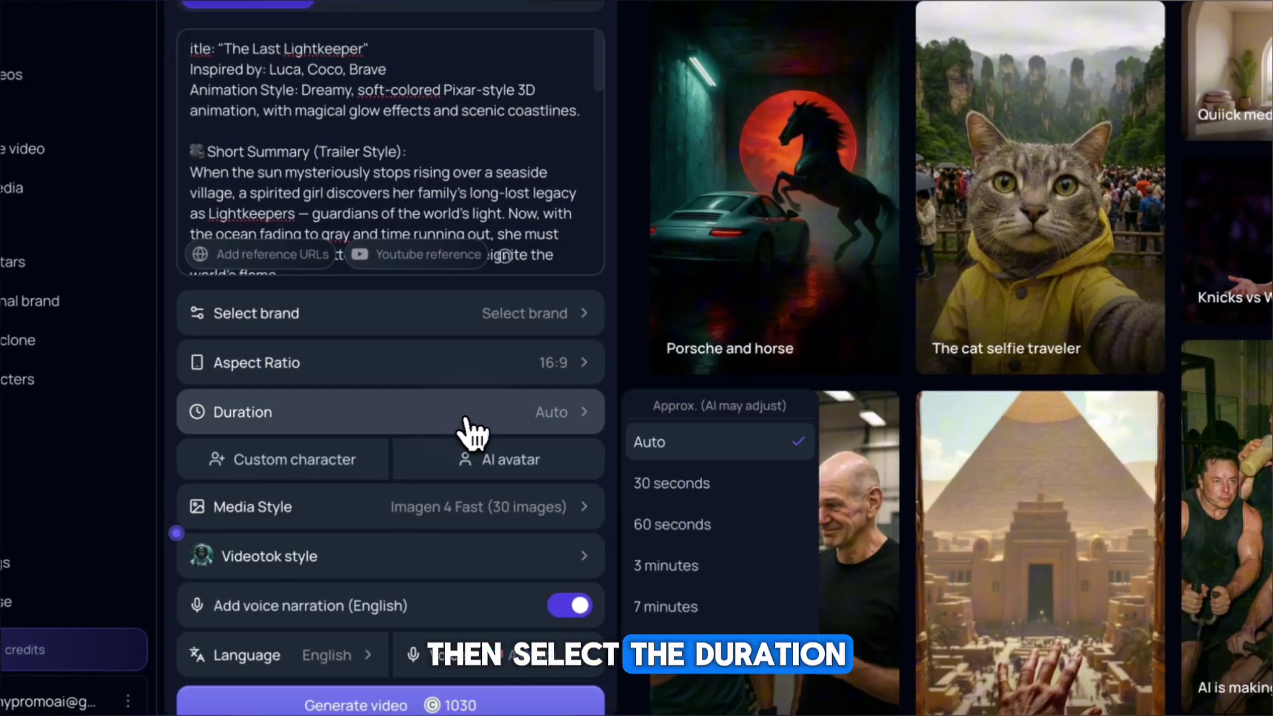
click(670, 647)
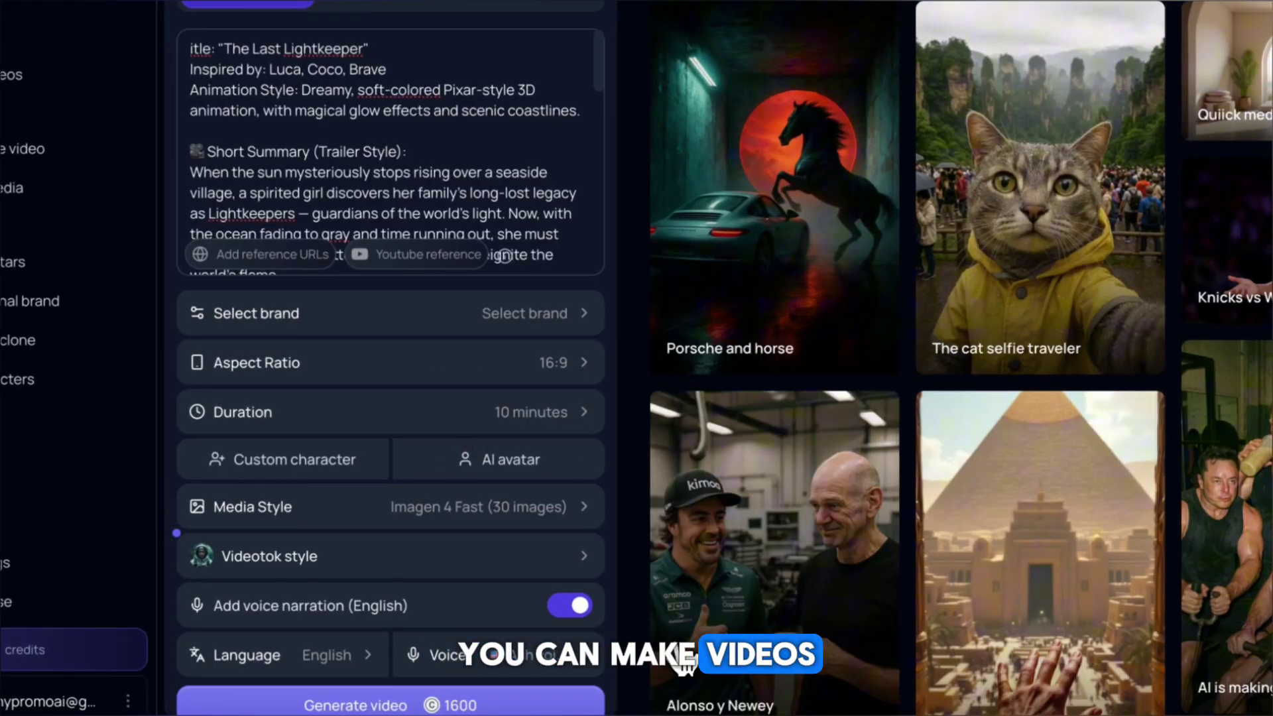
click(587, 419)
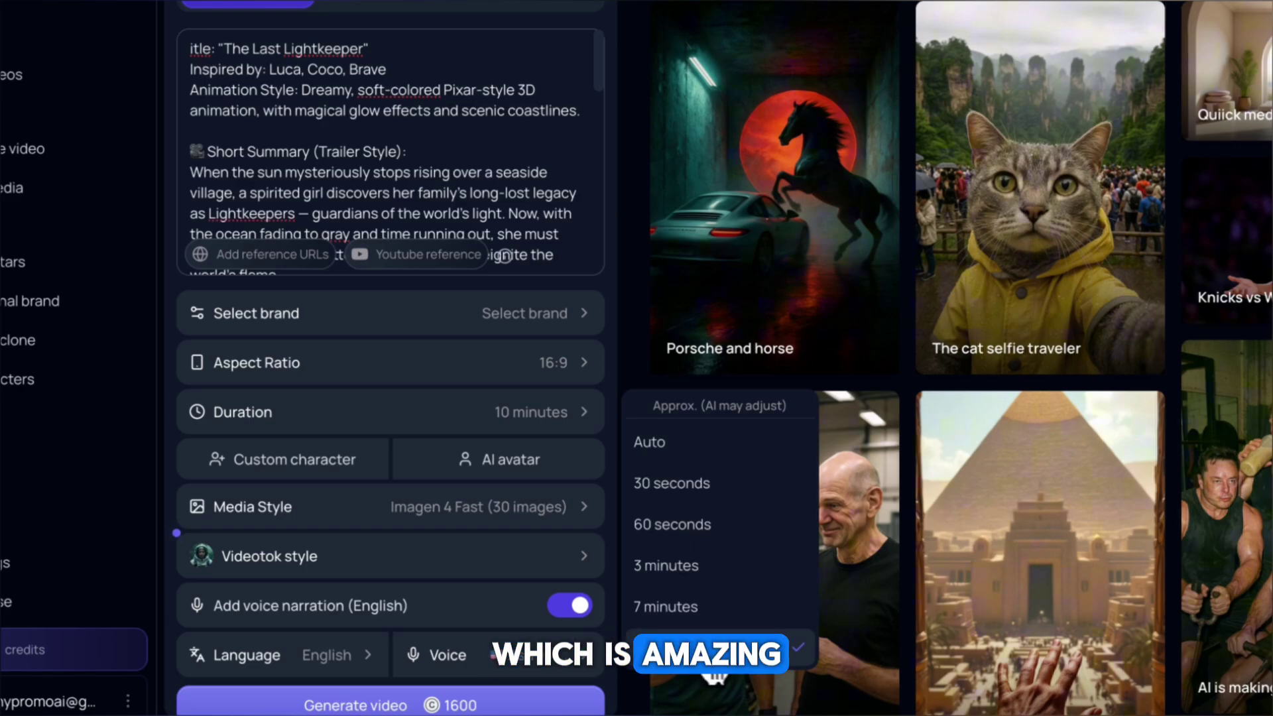
click(735, 661)
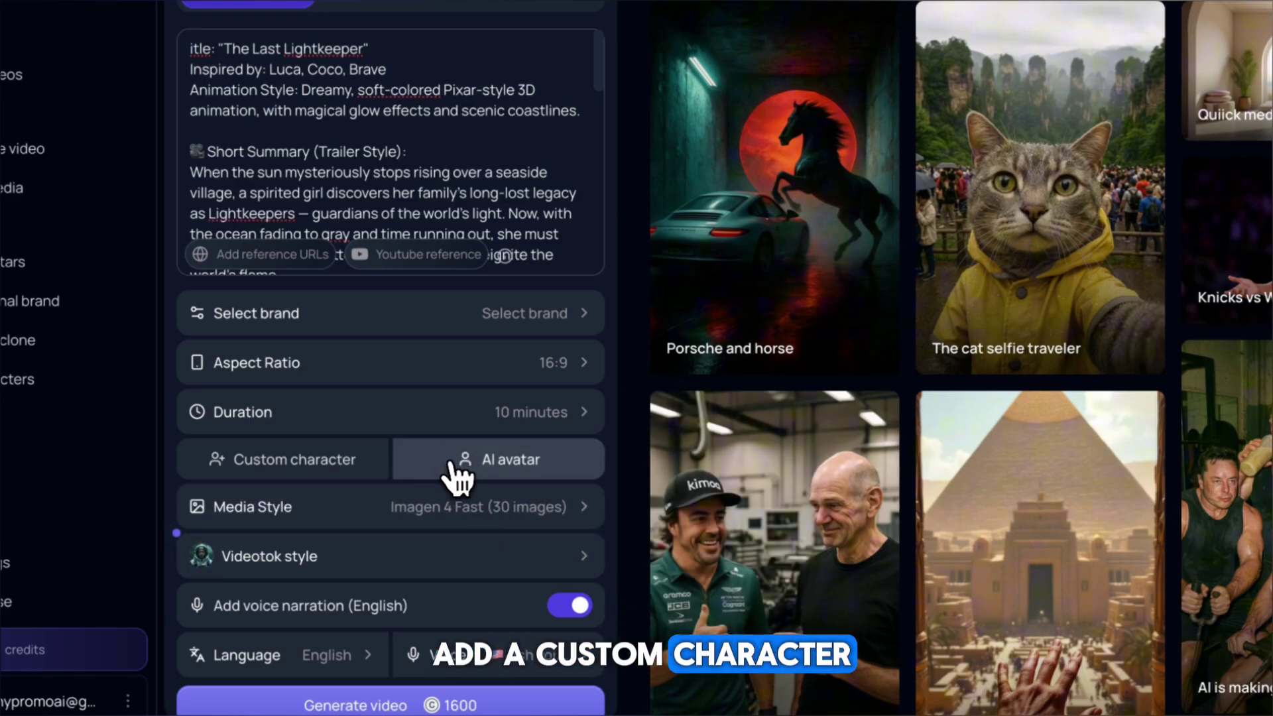
Step: Try the custom character and AI avatar toggles, leaving both off
click(369, 476)
click(370, 472)
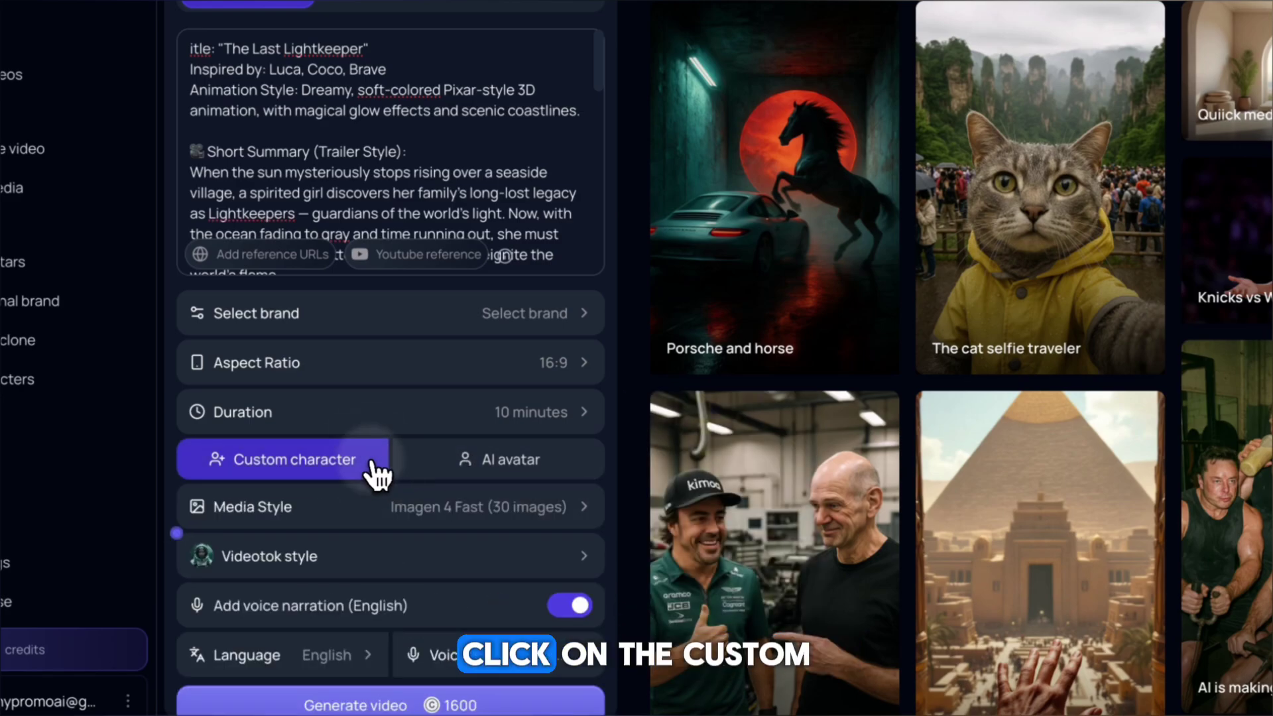
click(492, 464)
click(505, 469)
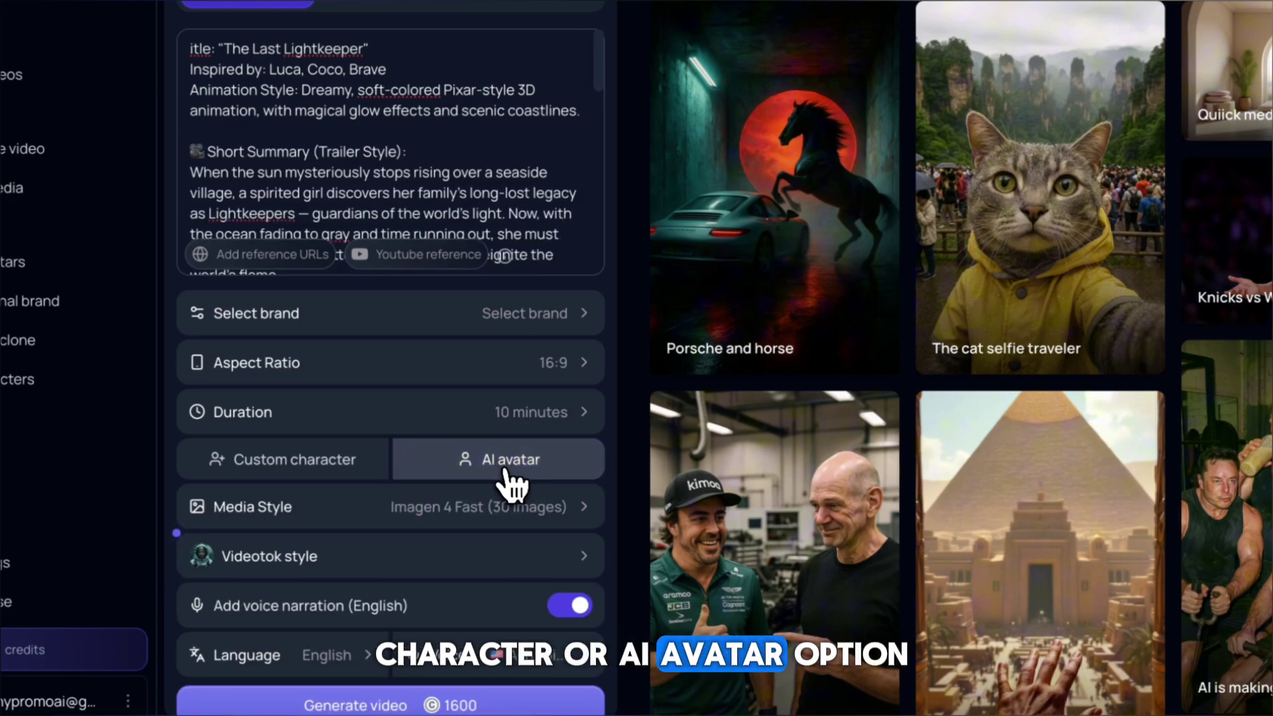
Step: Browse the animated scene models, then choose Imagen4 from Google for 30 static images
click(489, 524)
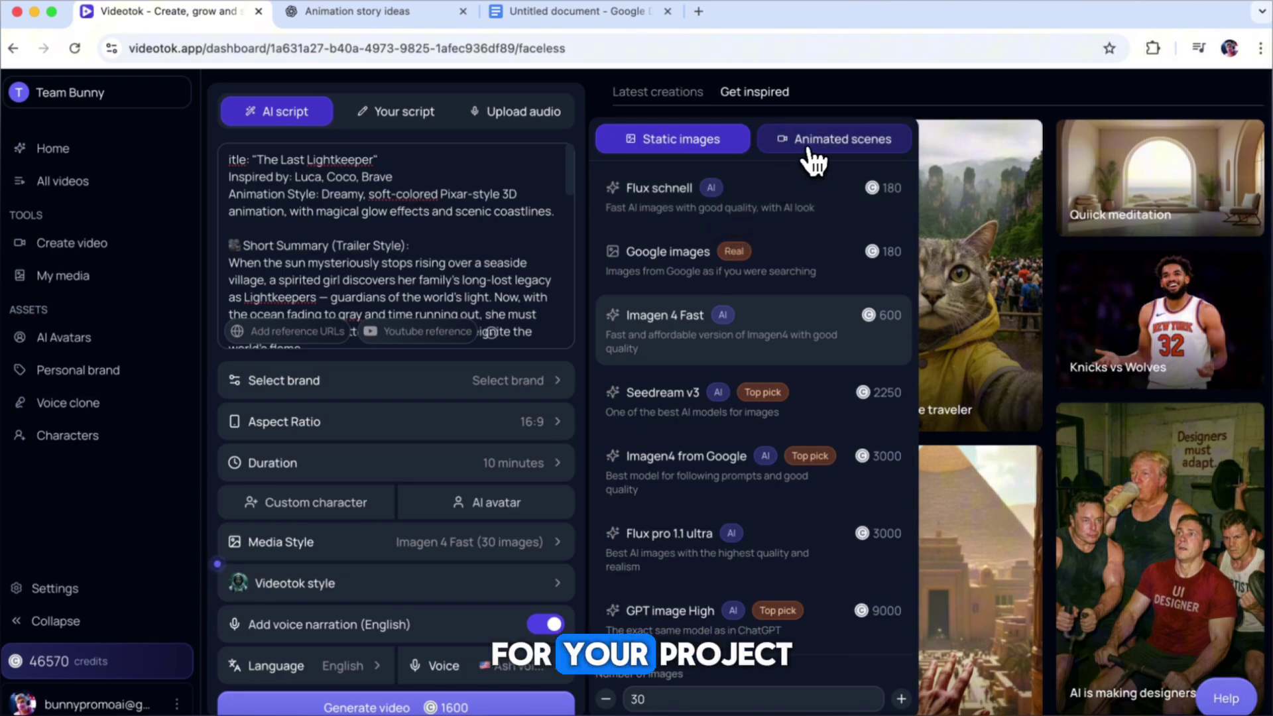
click(810, 147)
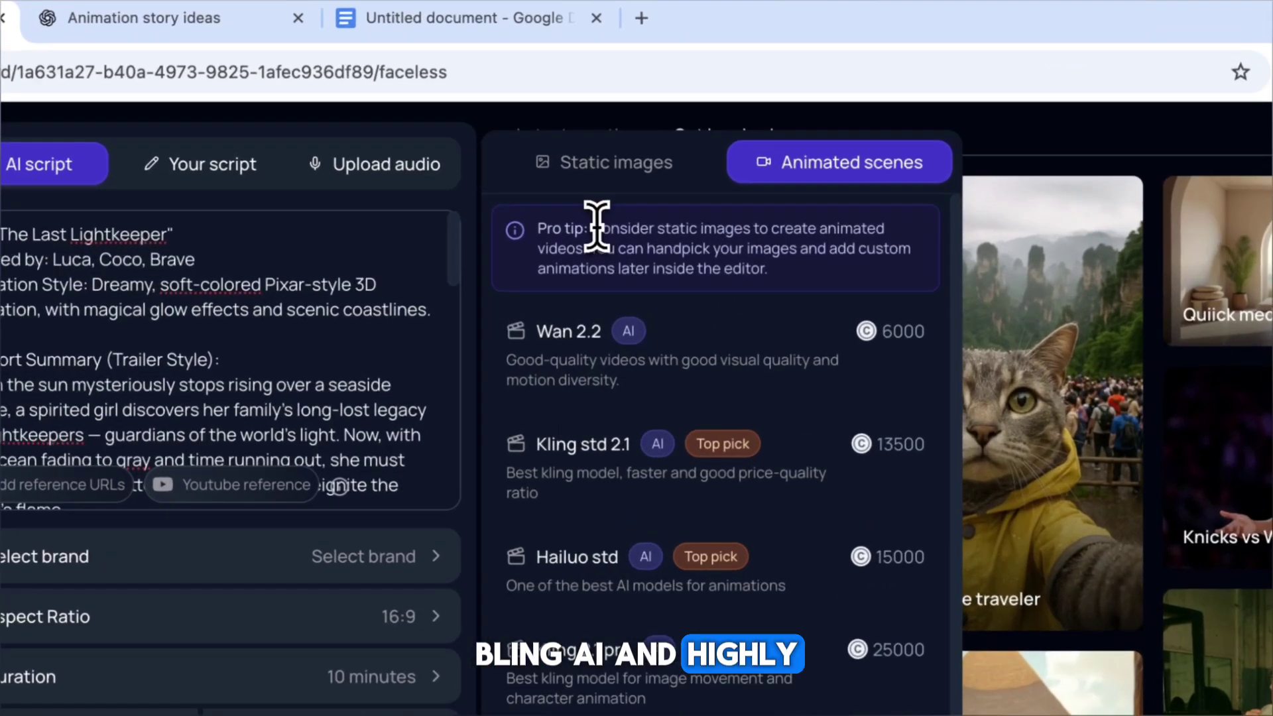
drag(666, 159, 729, 159)
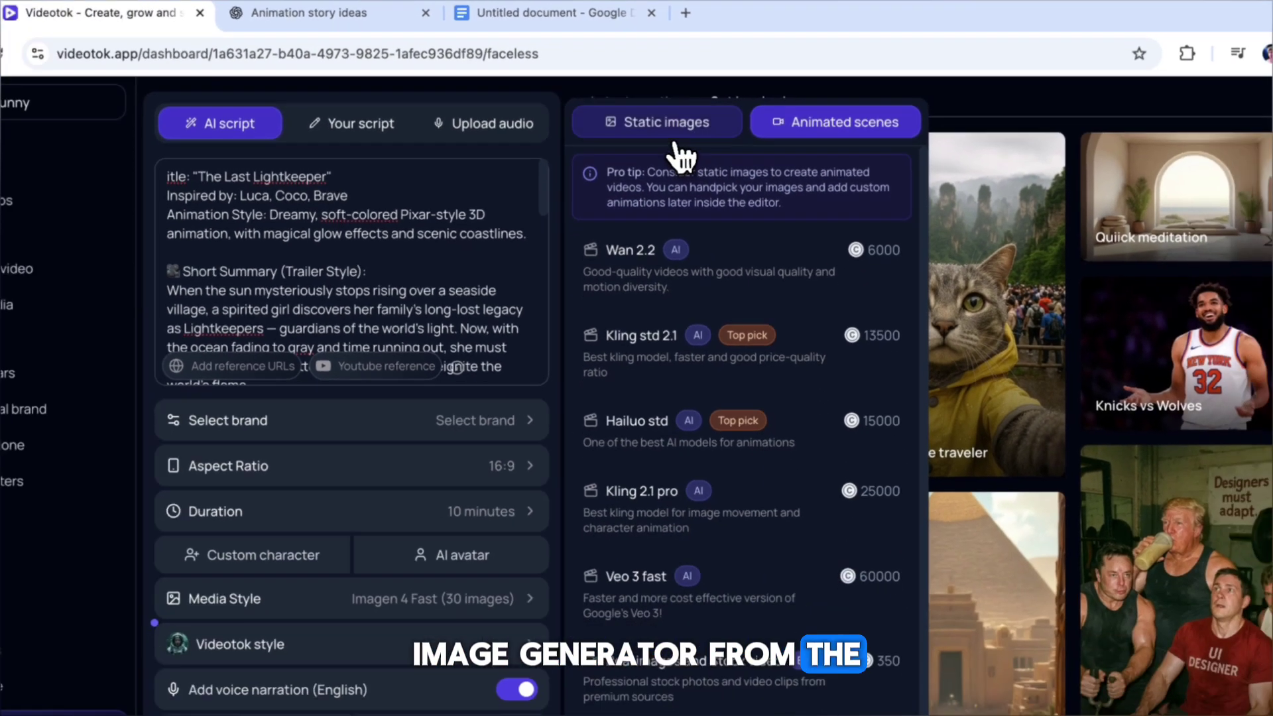
click(626, 167)
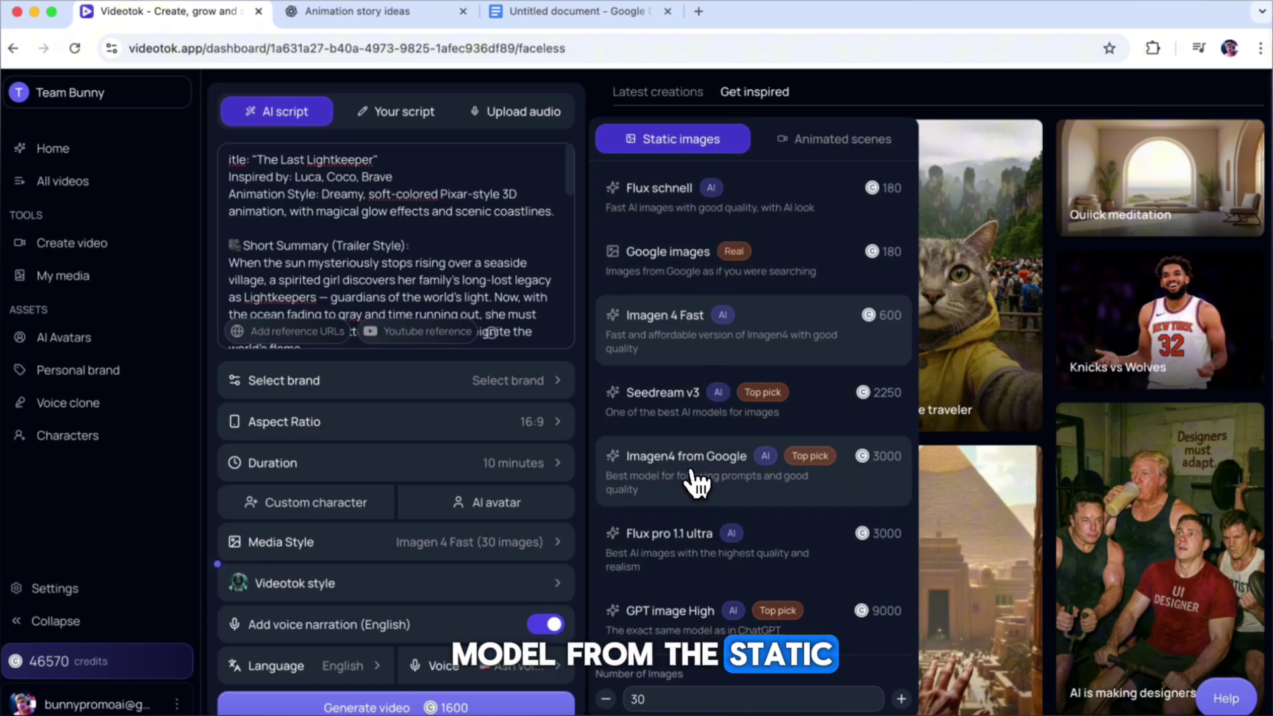
click(696, 483)
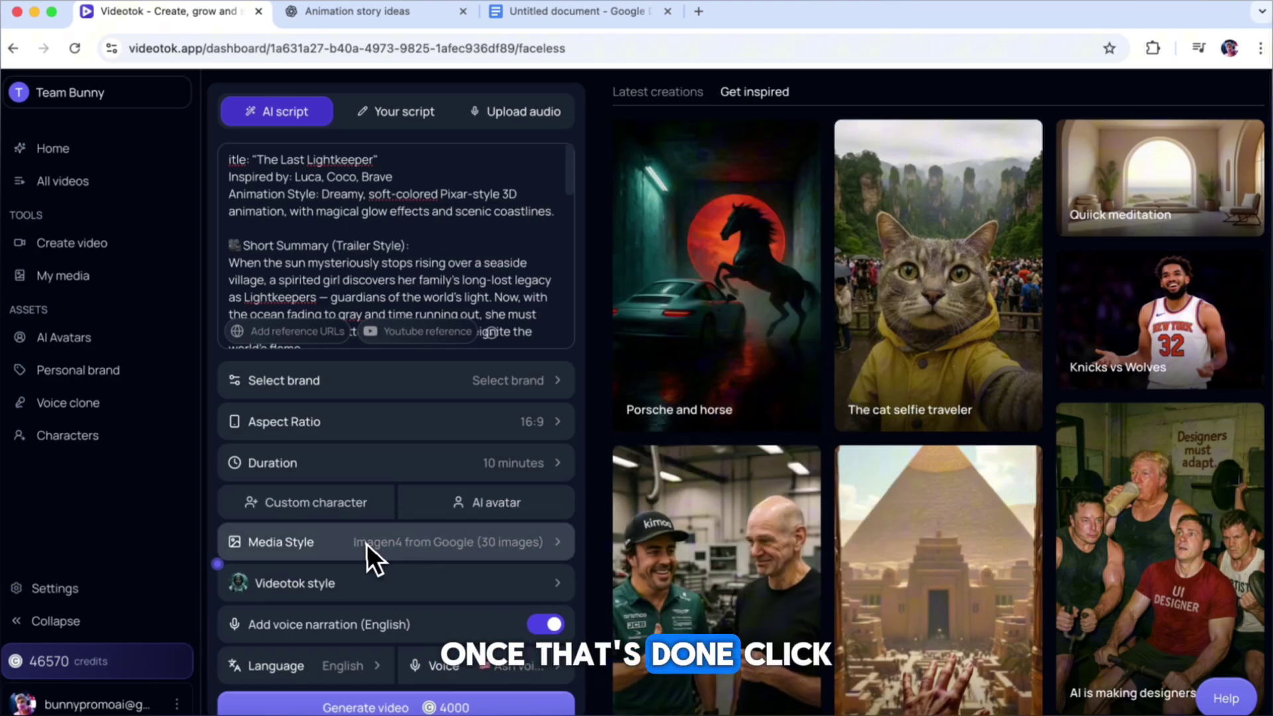
click(535, 593)
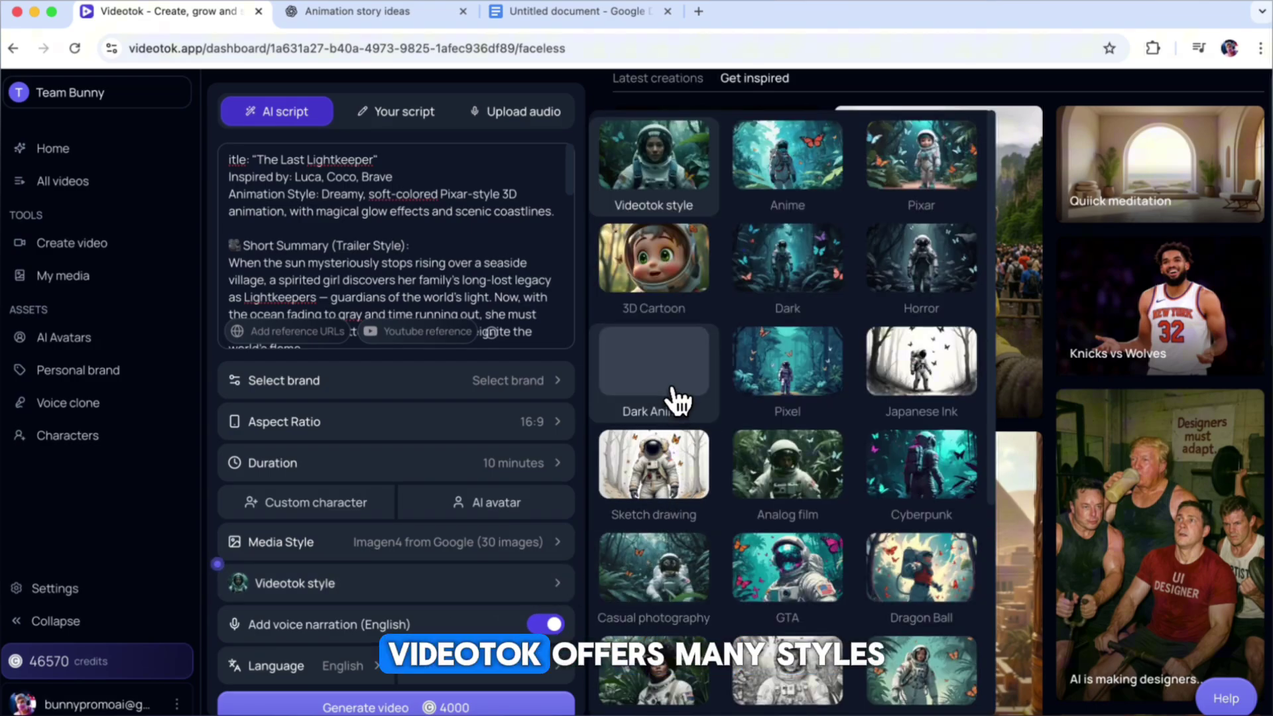
Step: Pick the Pixar tile from the visual style grid
scroll(799, 398, down, 5)
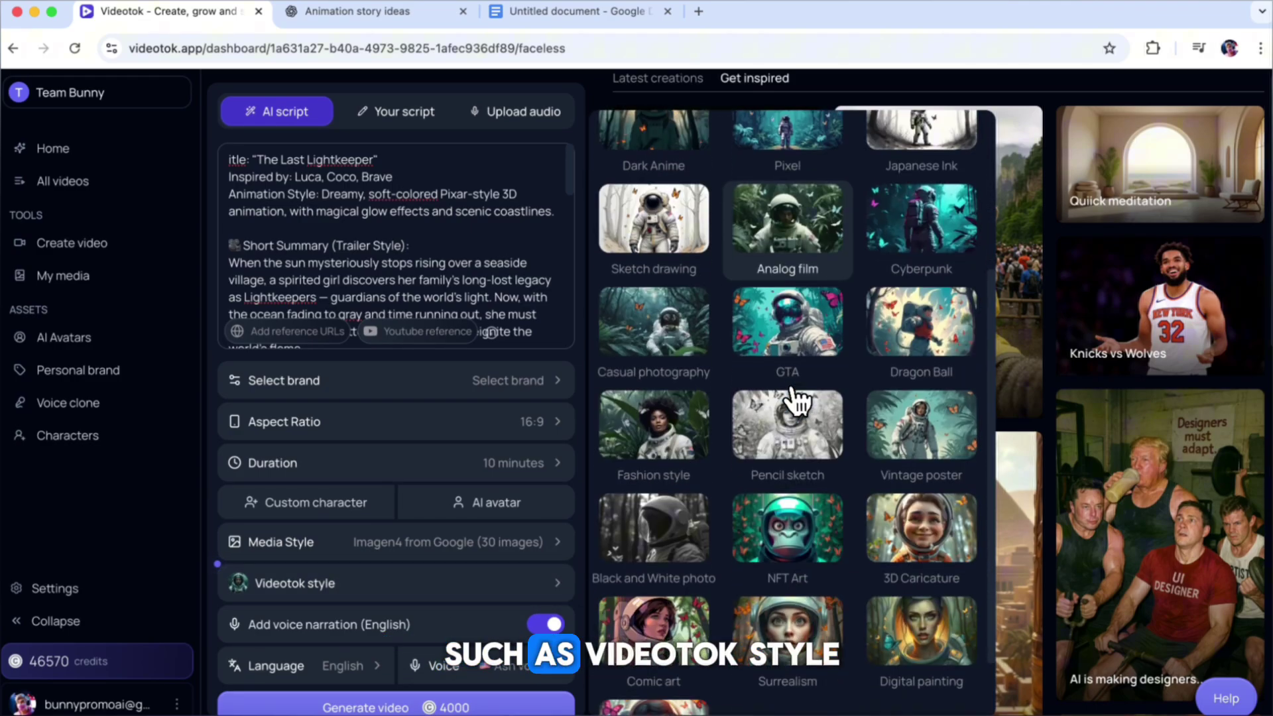
scroll(799, 397, up, 5)
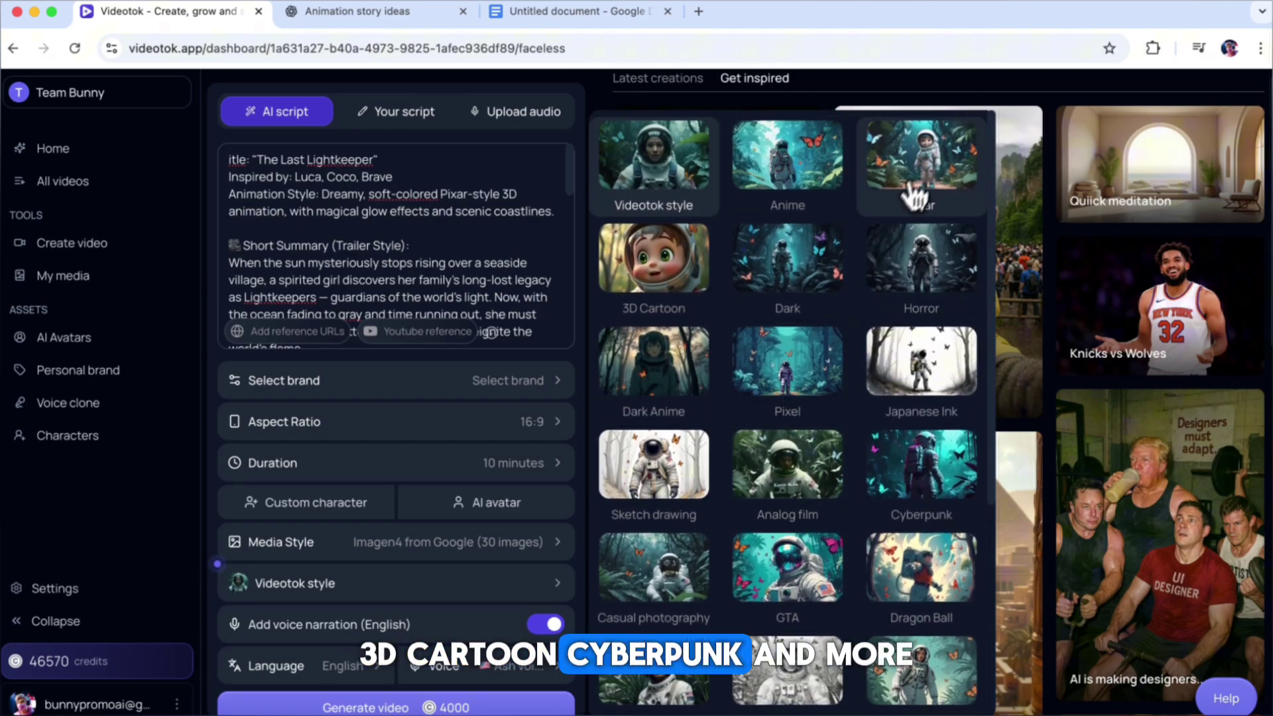
click(931, 176)
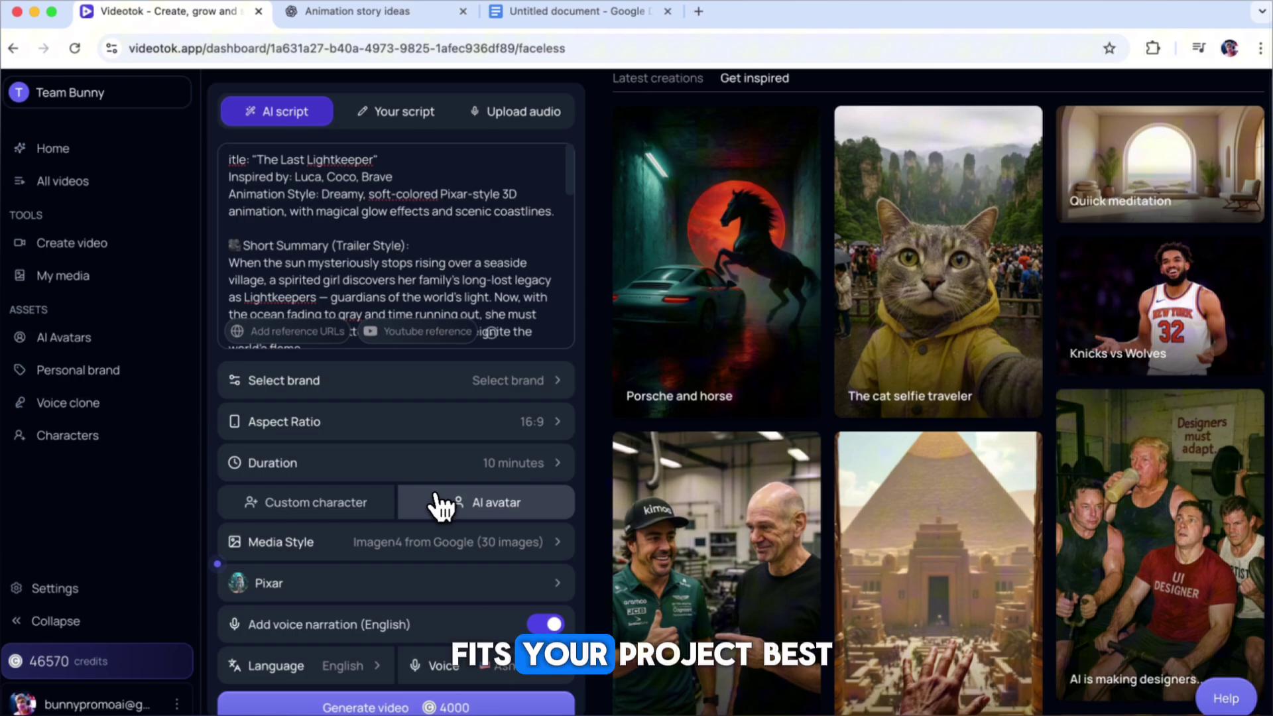
click(364, 675)
Step: Keep English as the narration language
scroll(680, 219, down, 3)
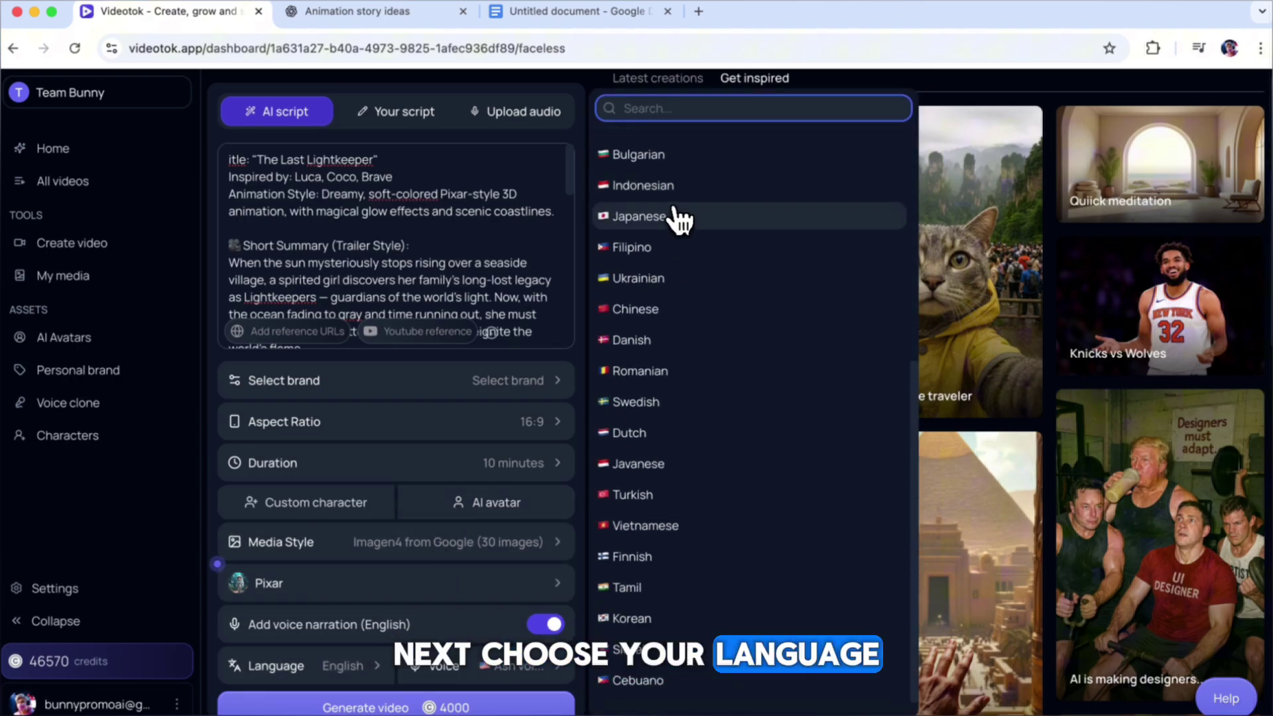
scroll(680, 218, up, 5)
click(676, 157)
Step: Switch the voice to Two narrators and tick a young male narrator voice
click(526, 671)
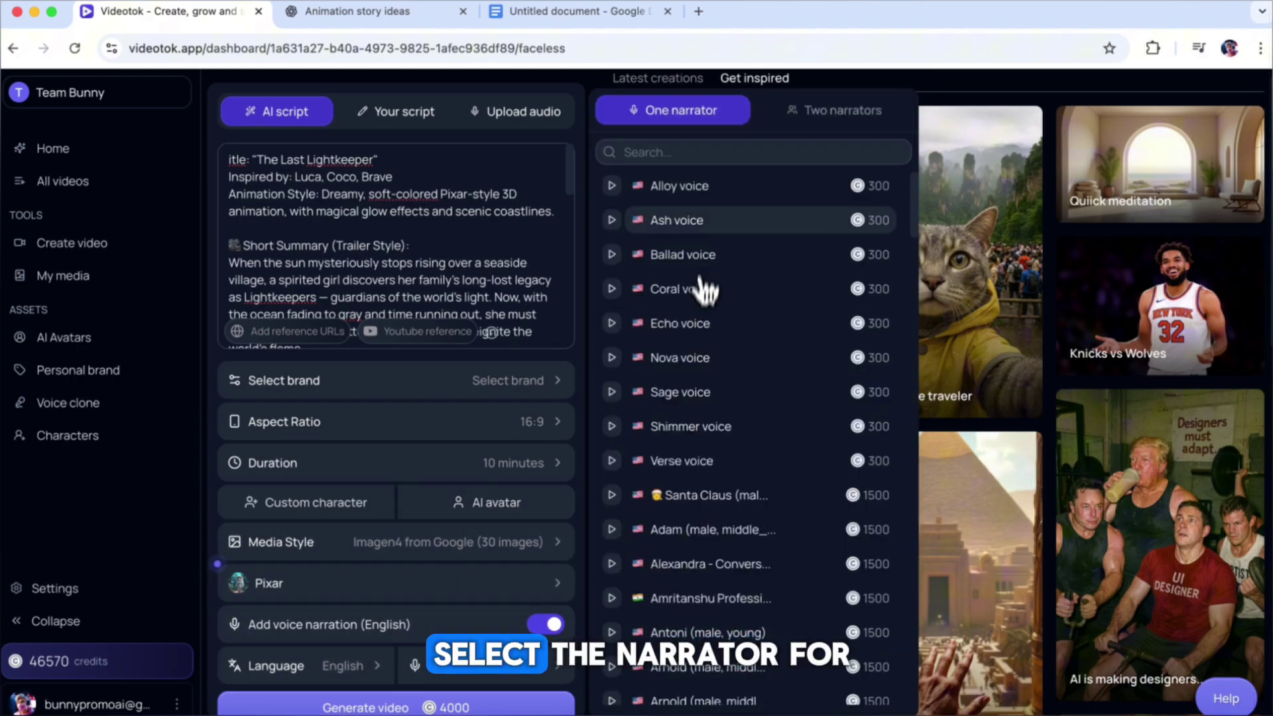
scroll(699, 282, down, 15)
scroll(702, 272, up, 15)
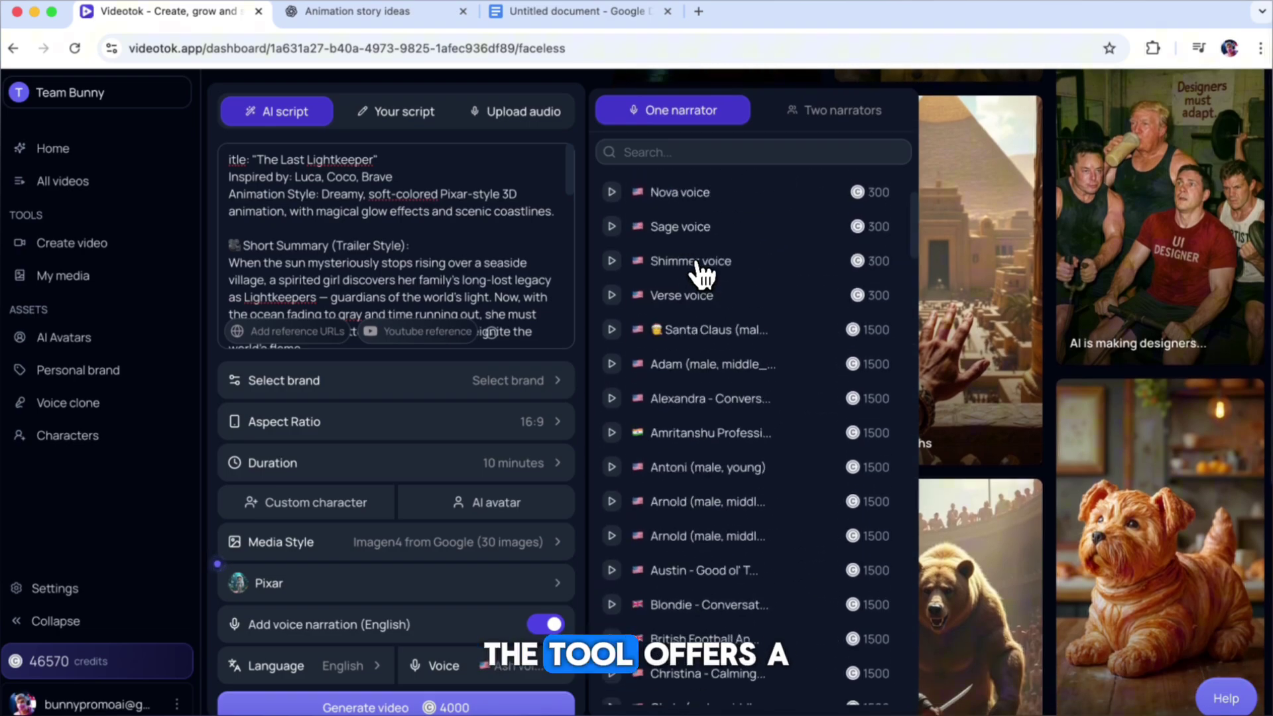
scroll(701, 271, up, 2)
click(782, 120)
scroll(674, 420, down, 5)
scroll(673, 420, up, 5)
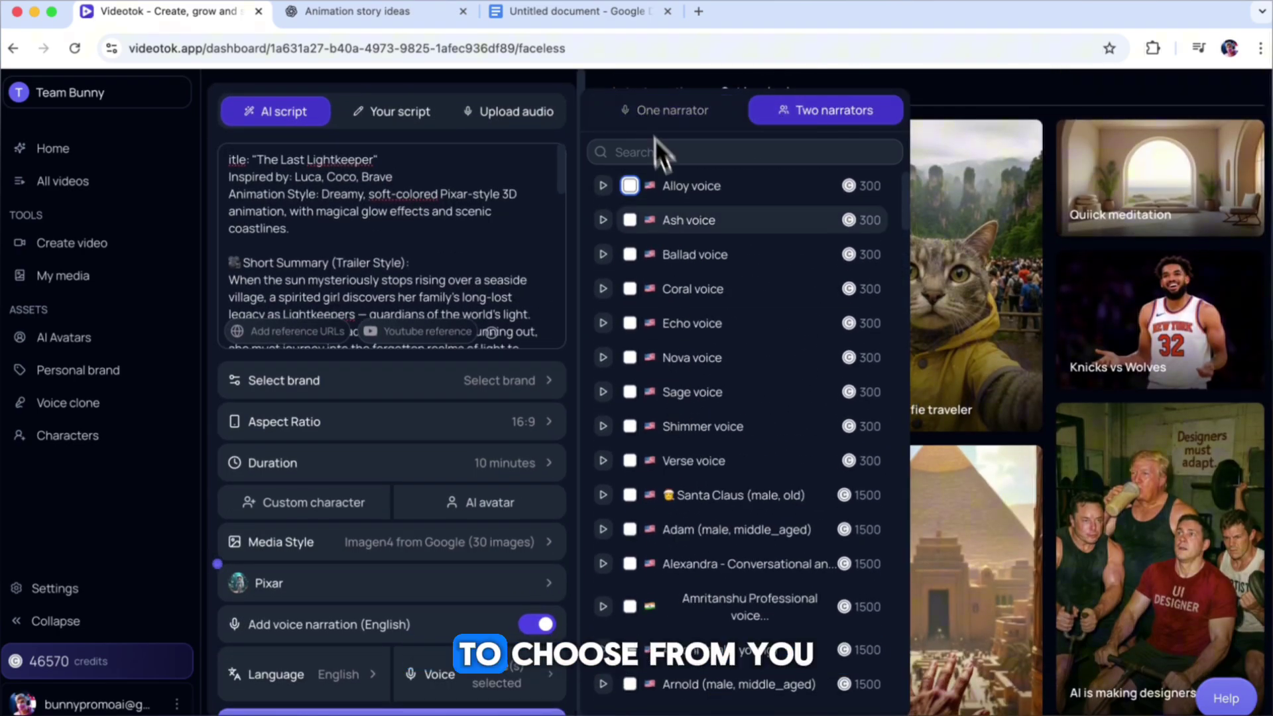
scroll(660, 325, down, 3)
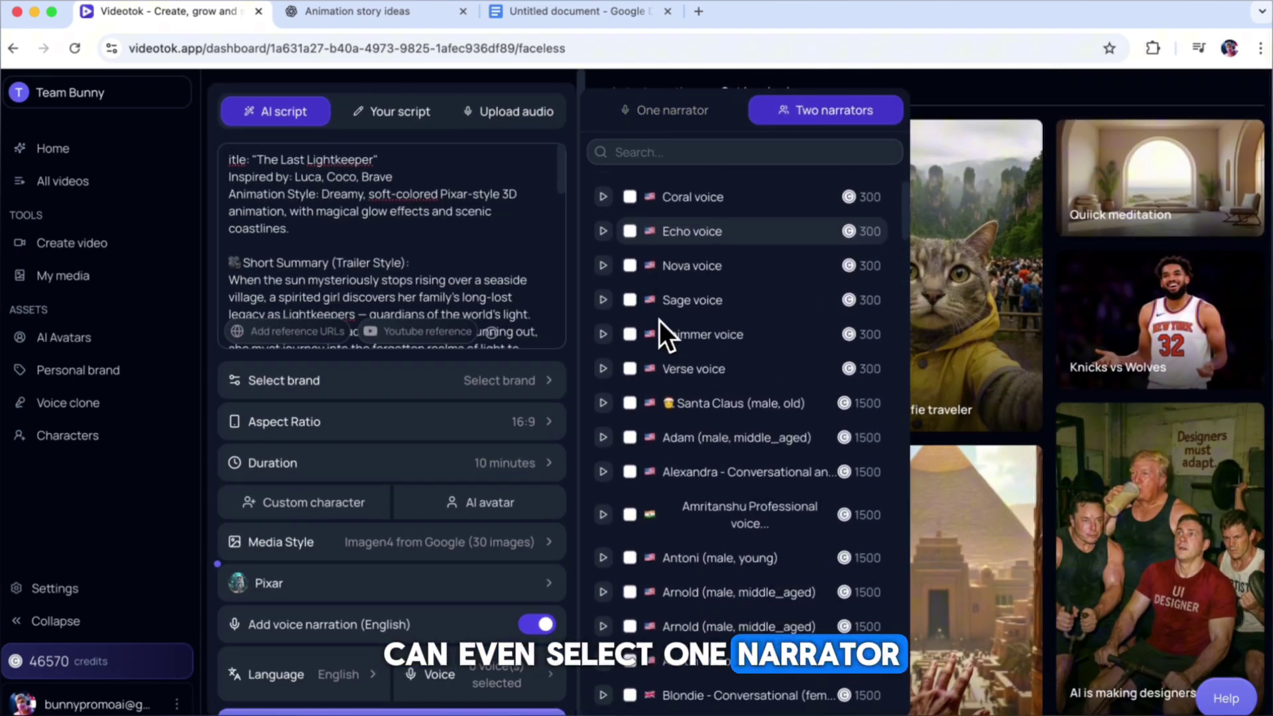
scroll(659, 320, down, 14)
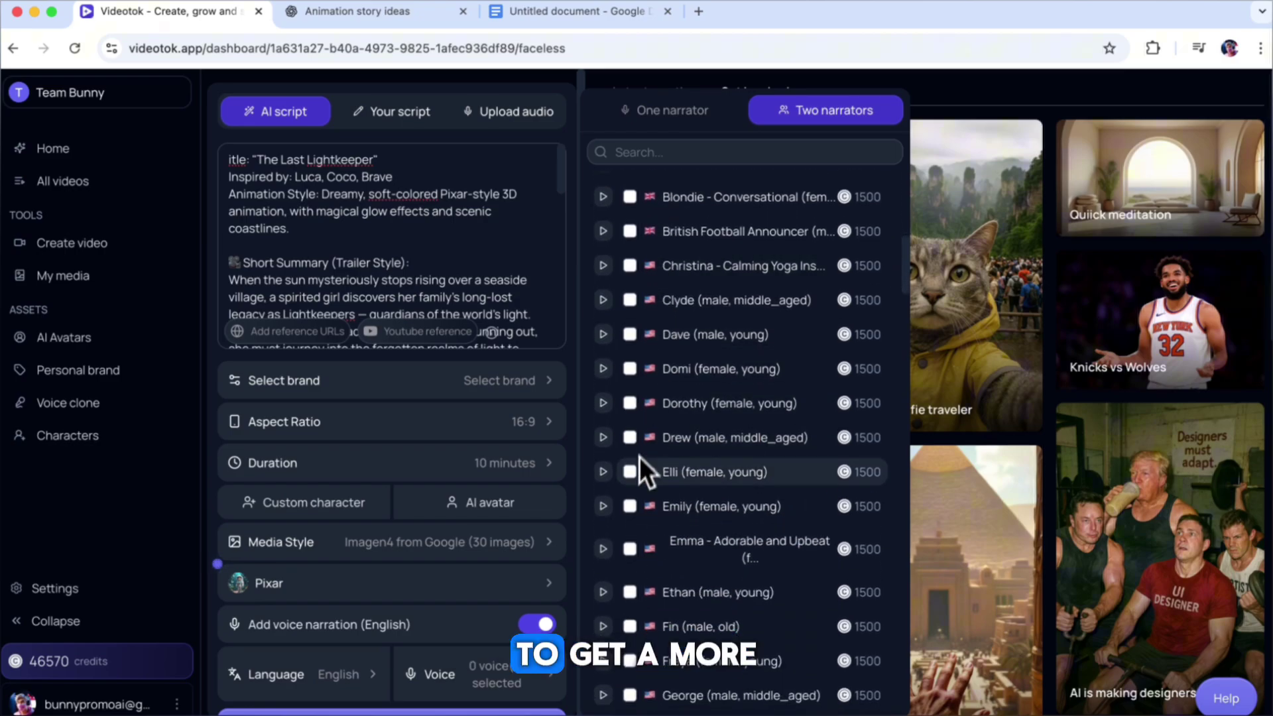
scroll(634, 509, down, 18)
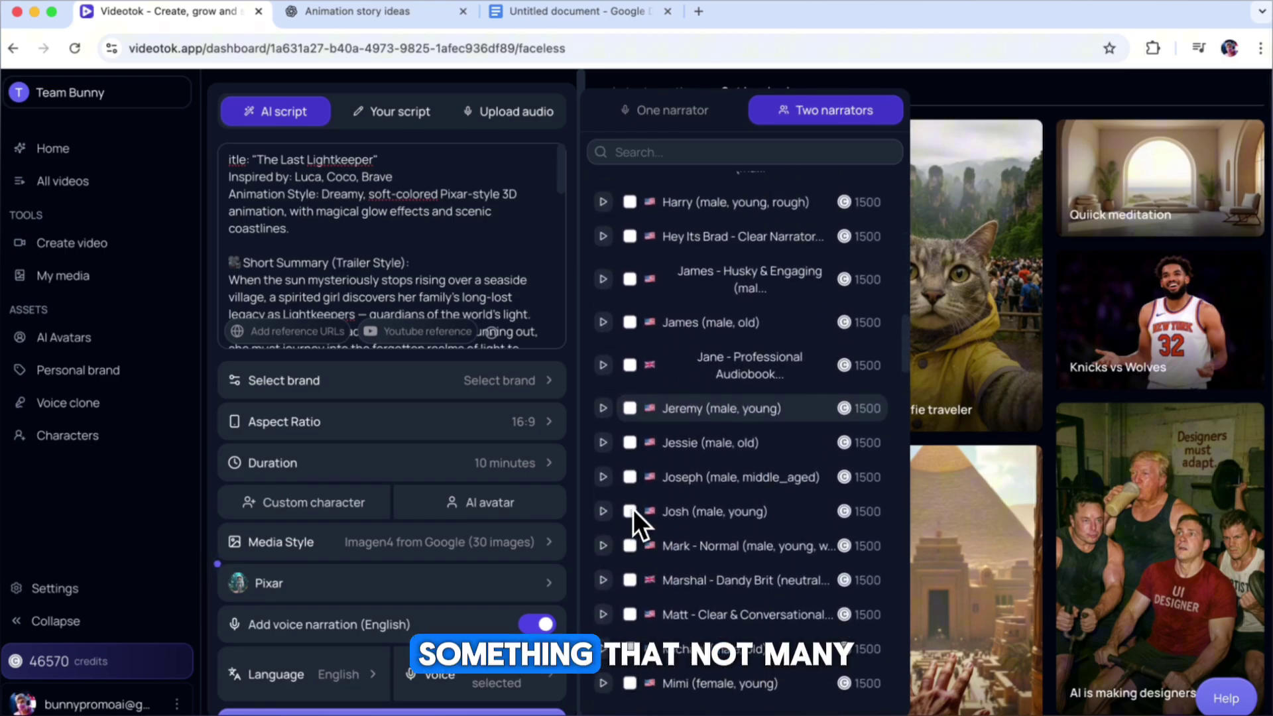
click(630, 511)
scroll(629, 511, up, 20)
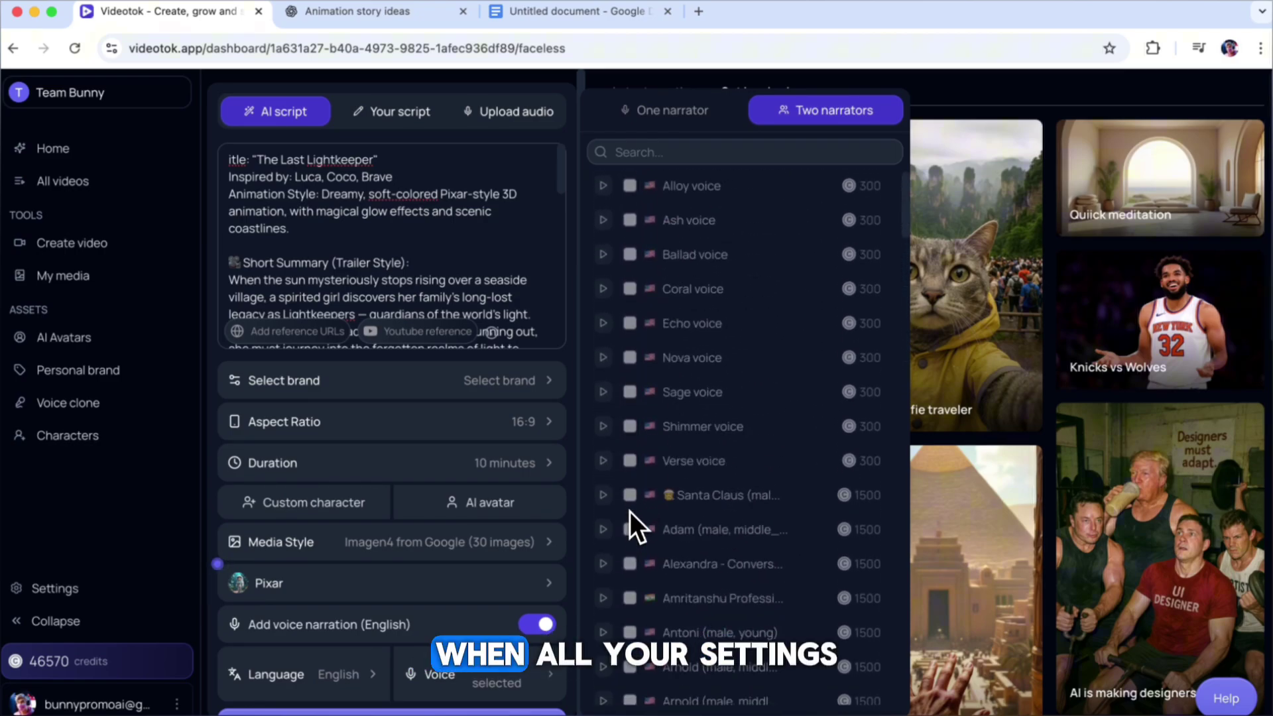
scroll(397, 391, down, 1)
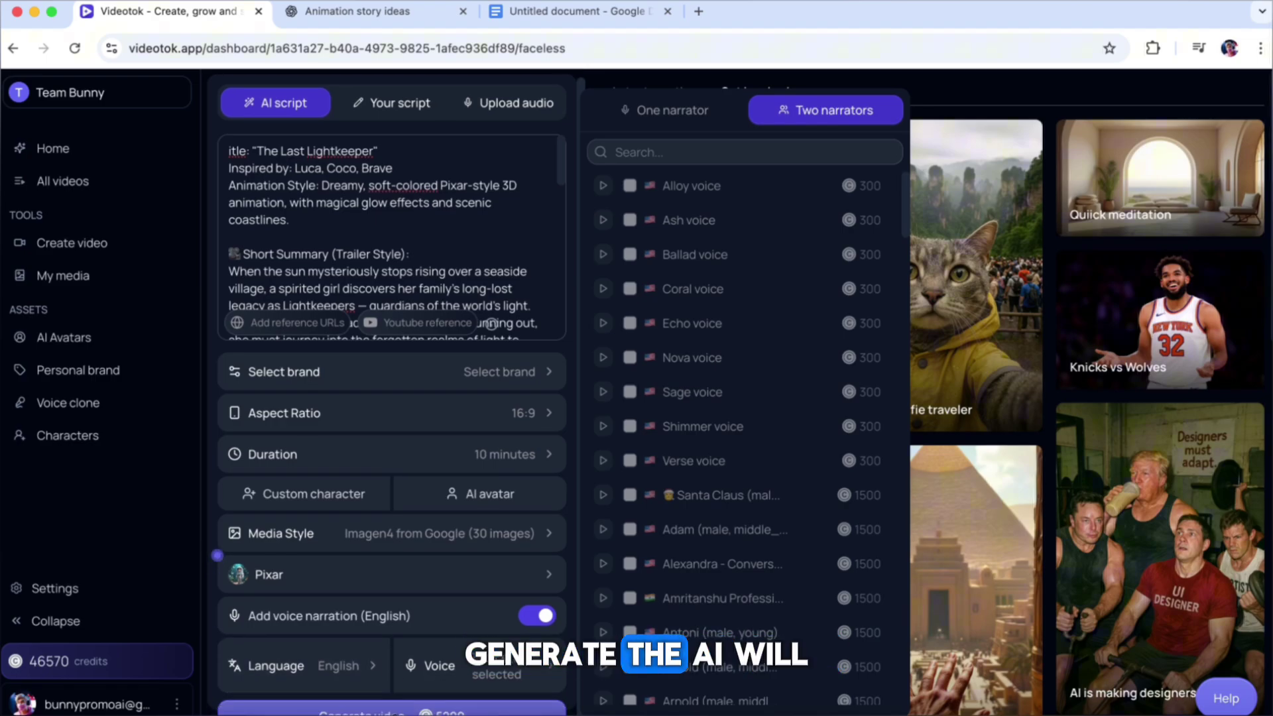
Step: Generate the two-voice script and 30 image prompts, then submit the video for 5200 credits
click(391, 711)
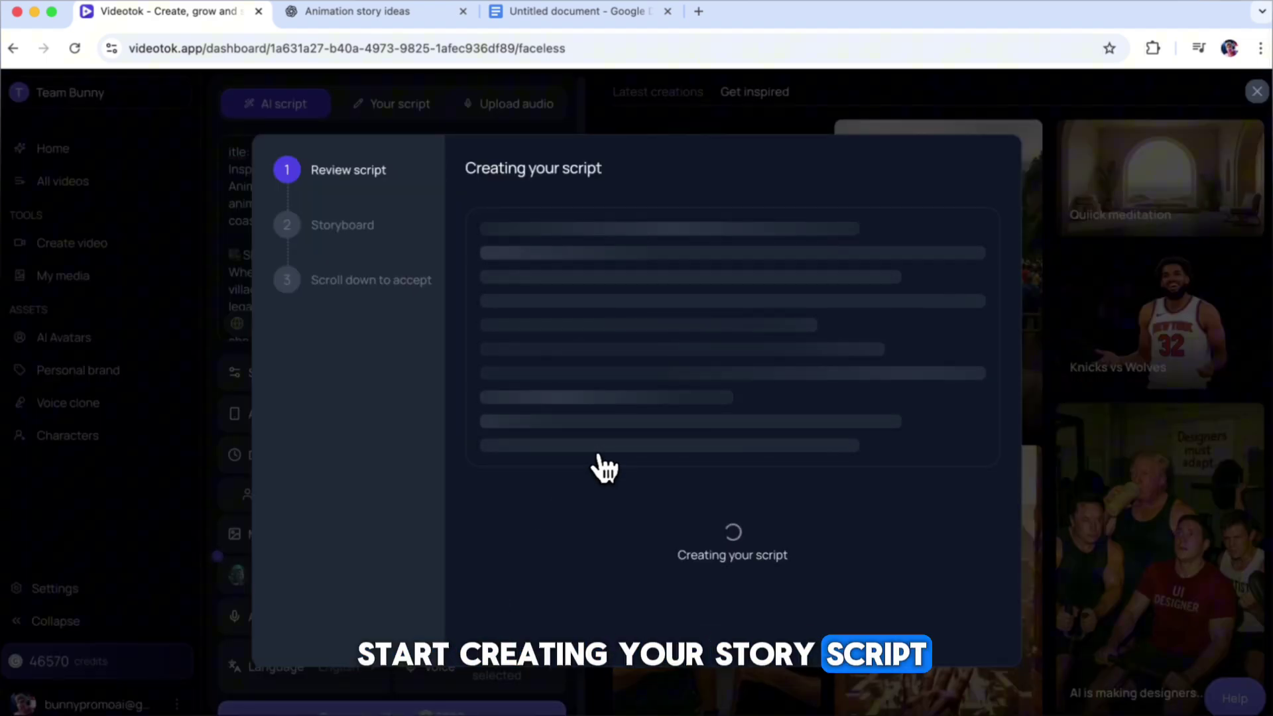
scroll(606, 464, down, 20)
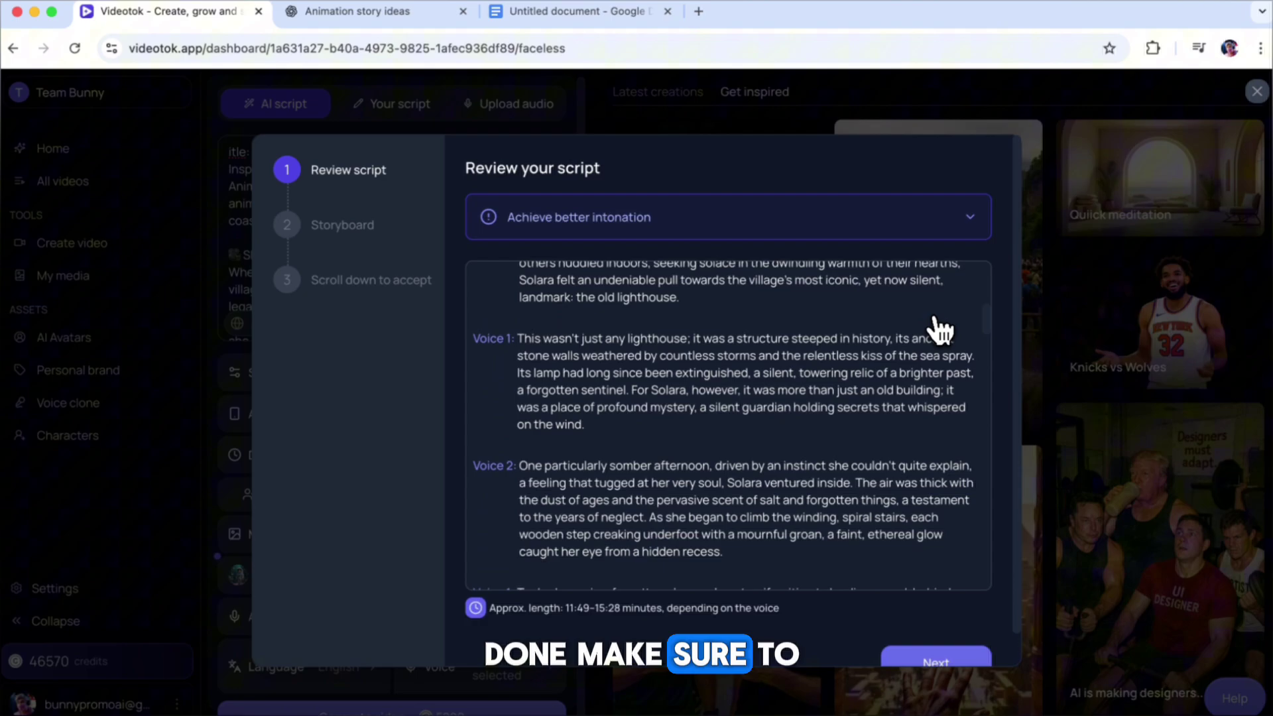
scroll(671, 469, up, 20)
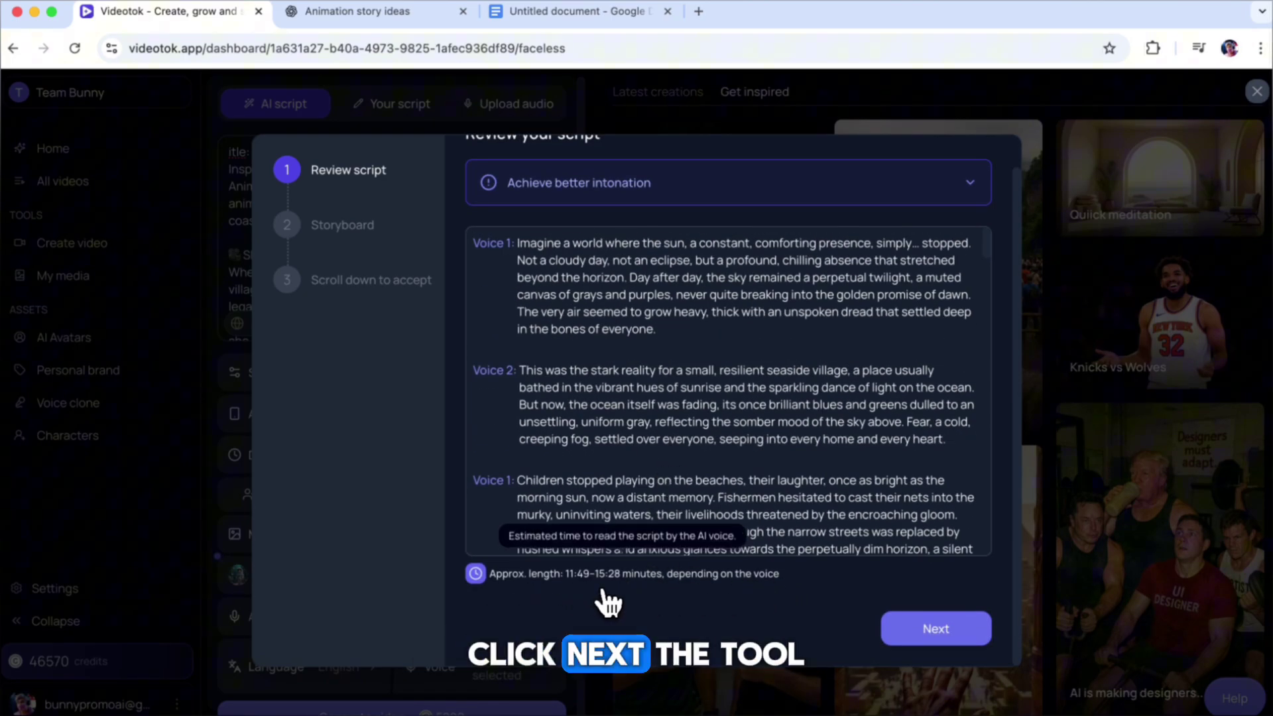
click(935, 628)
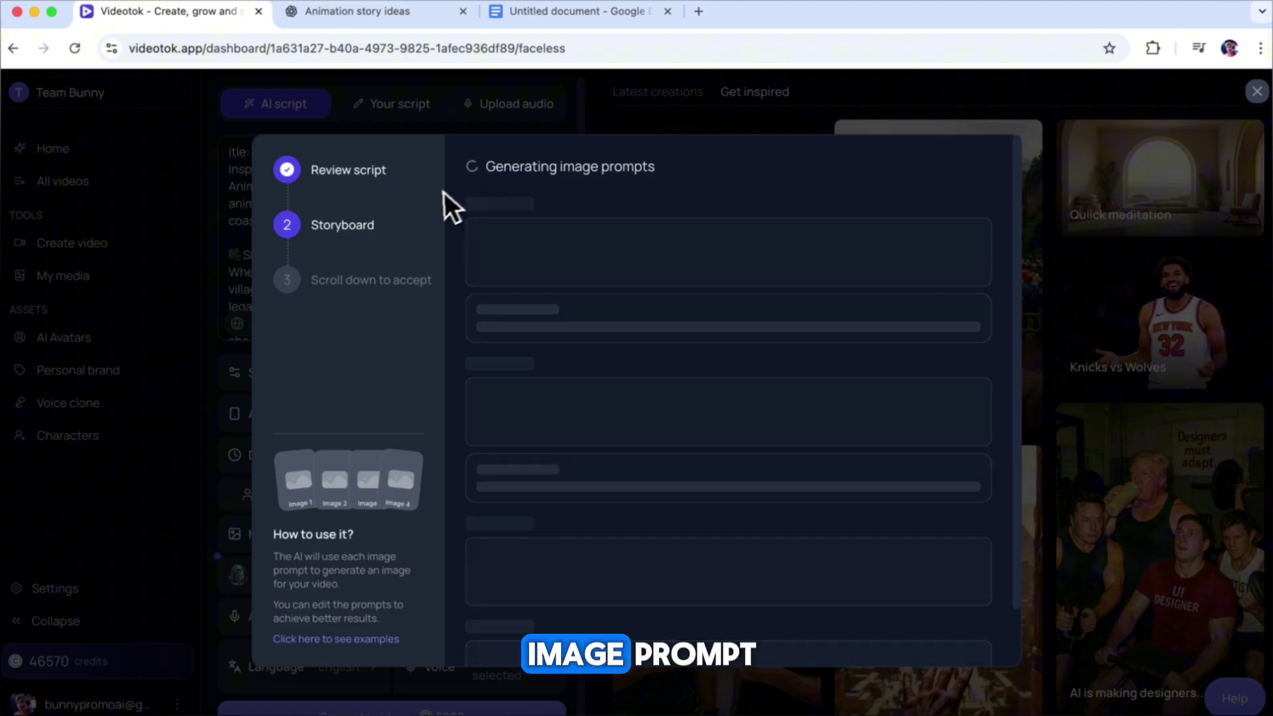
scroll(454, 288, down, 20)
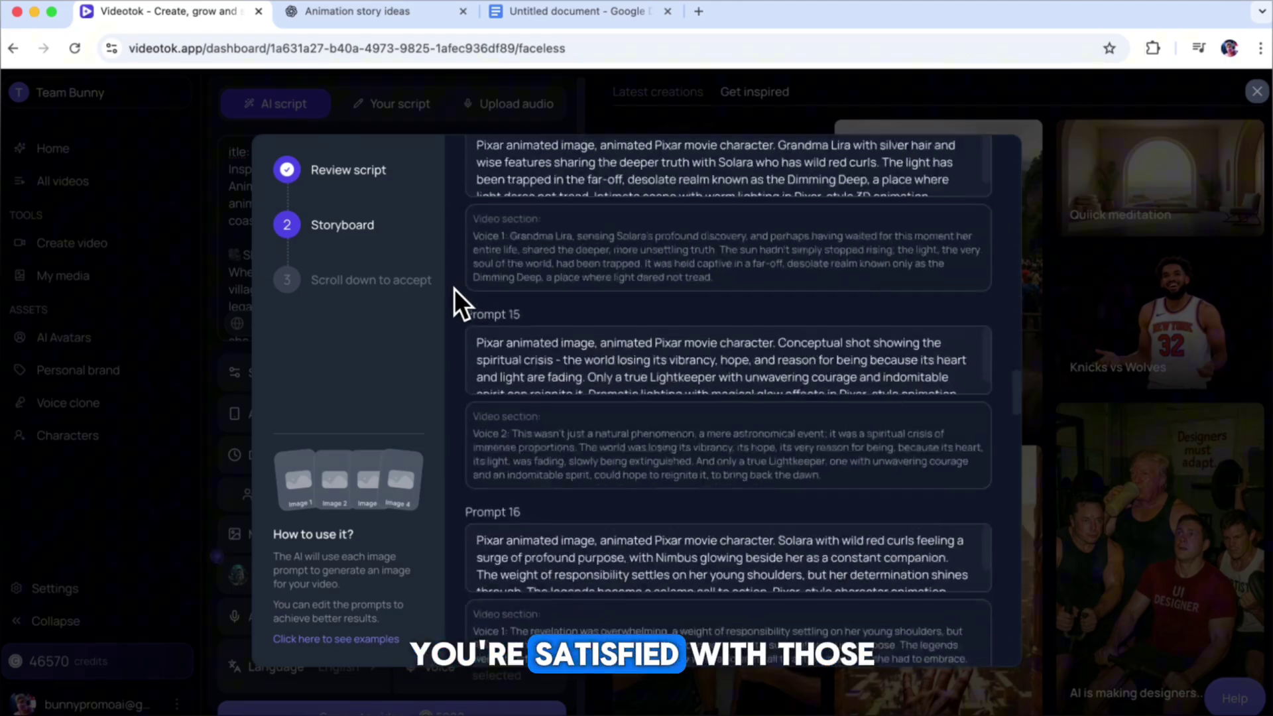
scroll(454, 289, up, 2)
scroll(747, 468, down, 2)
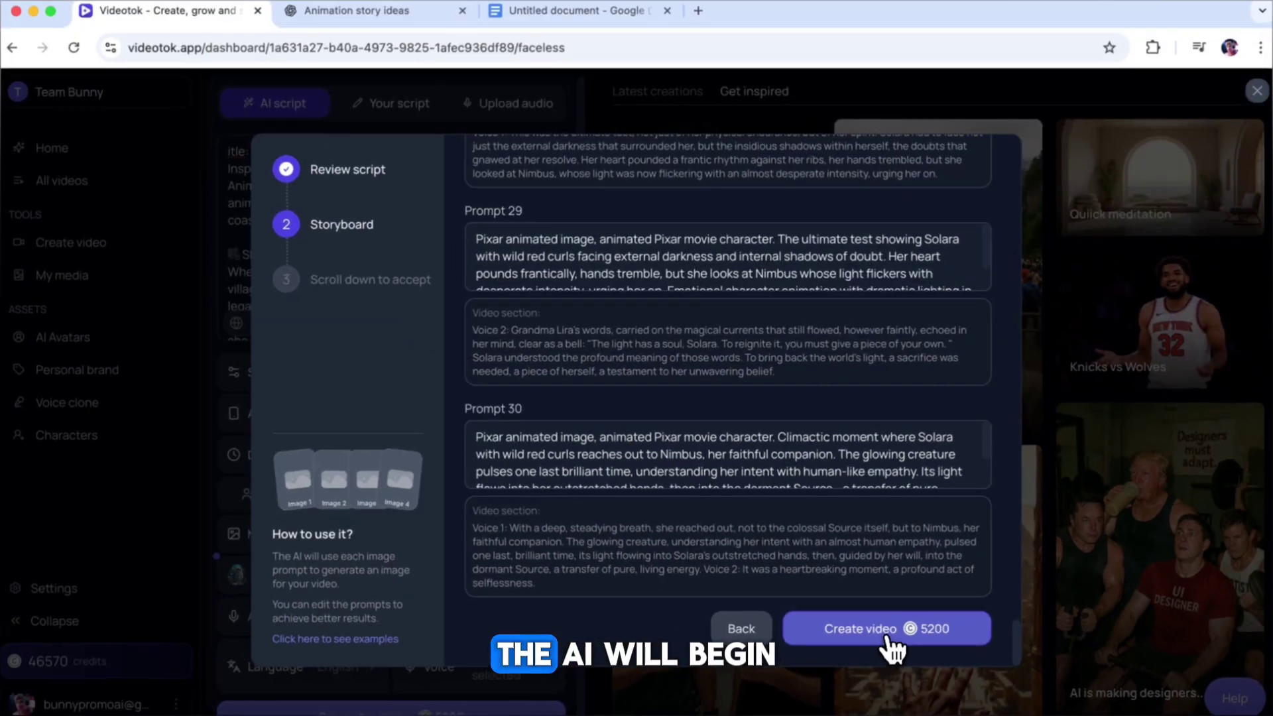
click(889, 636)
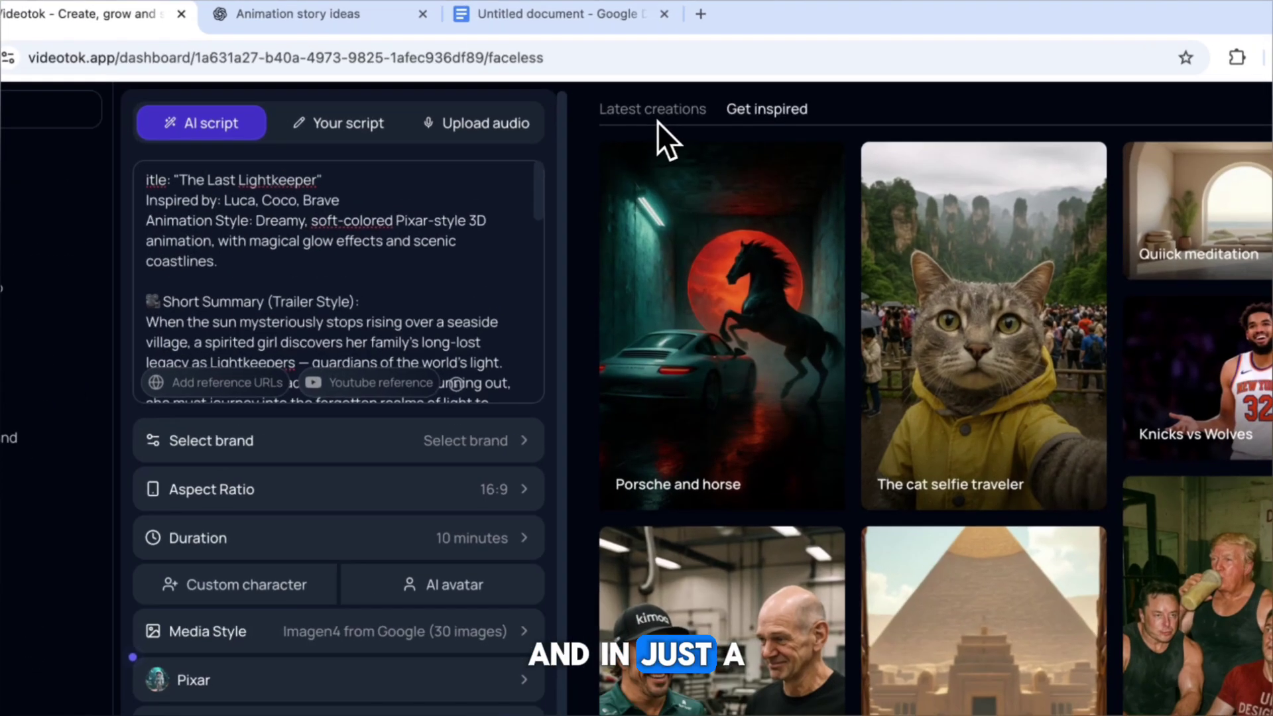
Step: Open the newest story video from Latest creations in the editor
click(660, 96)
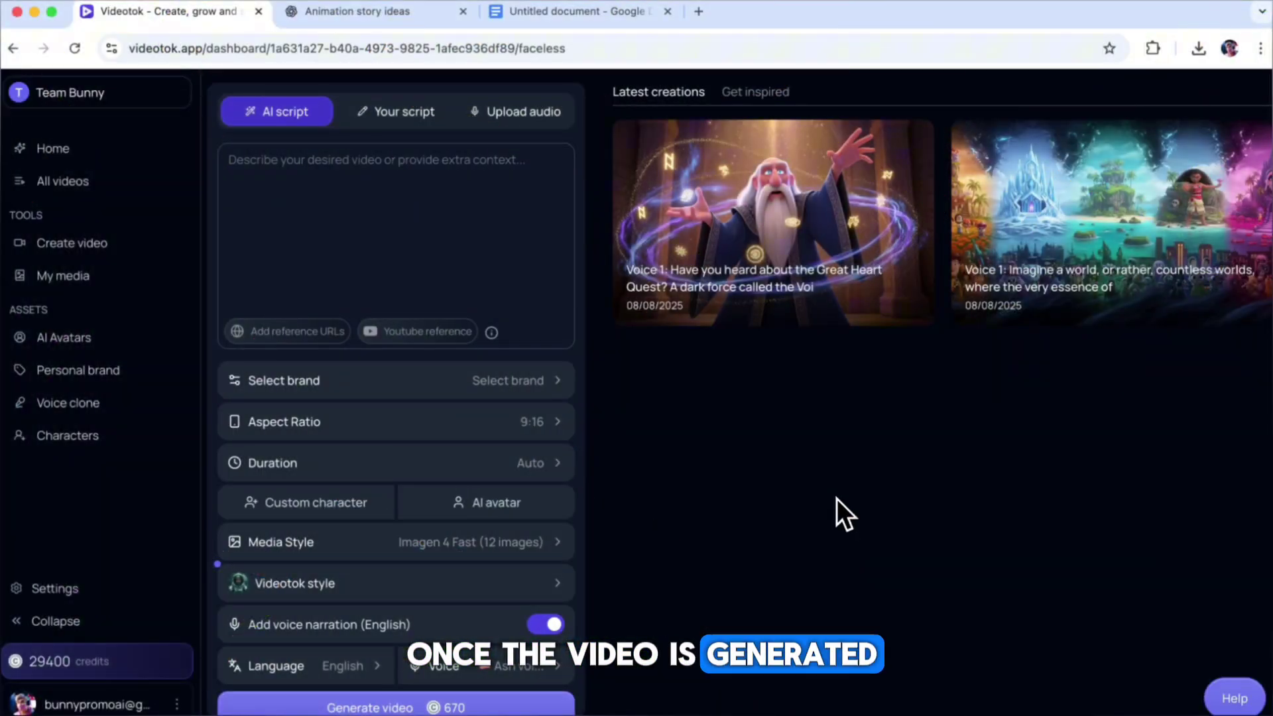
mouse_move(807, 228)
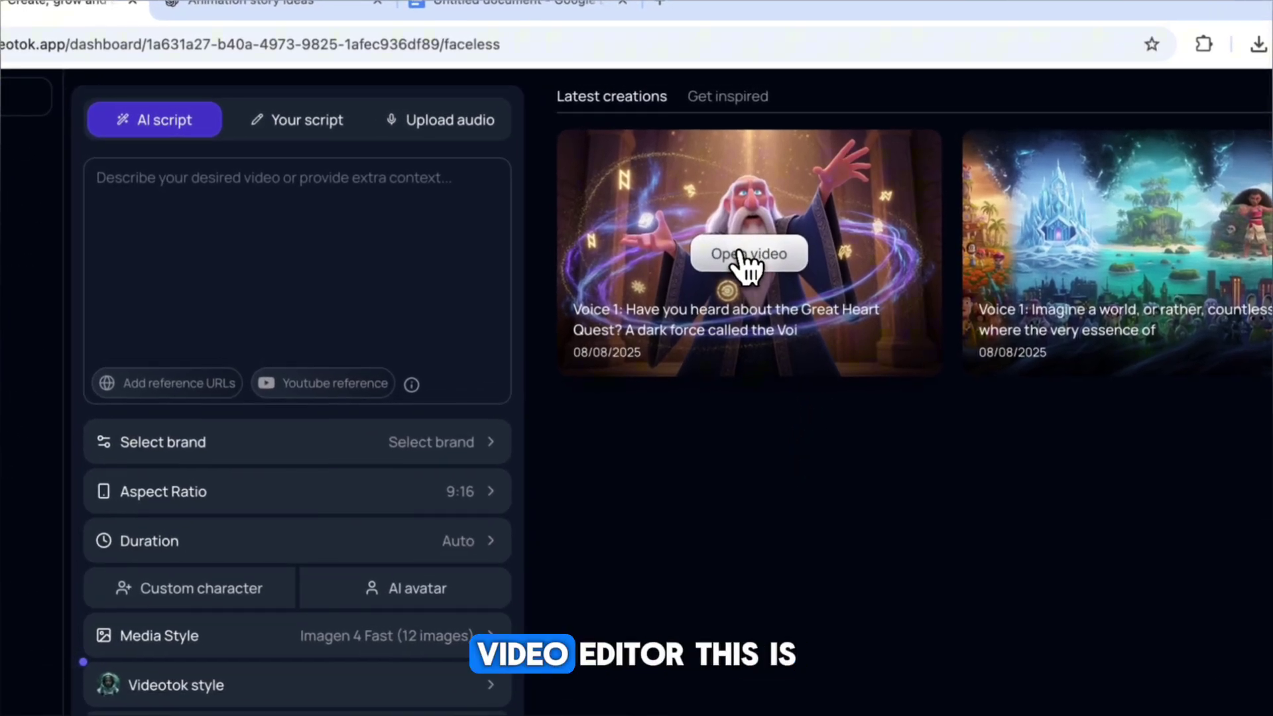
click(756, 262)
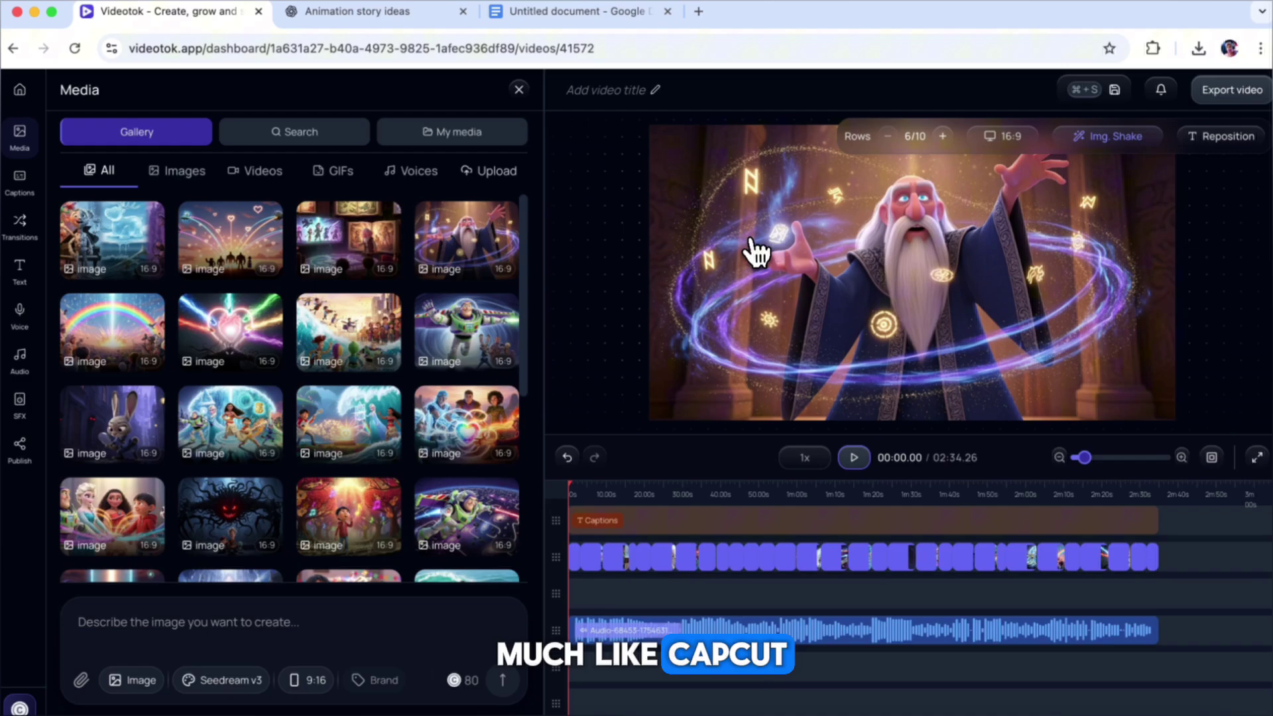
Step: Play and pause the preview, then scrub back to the dark force scene
click(854, 457)
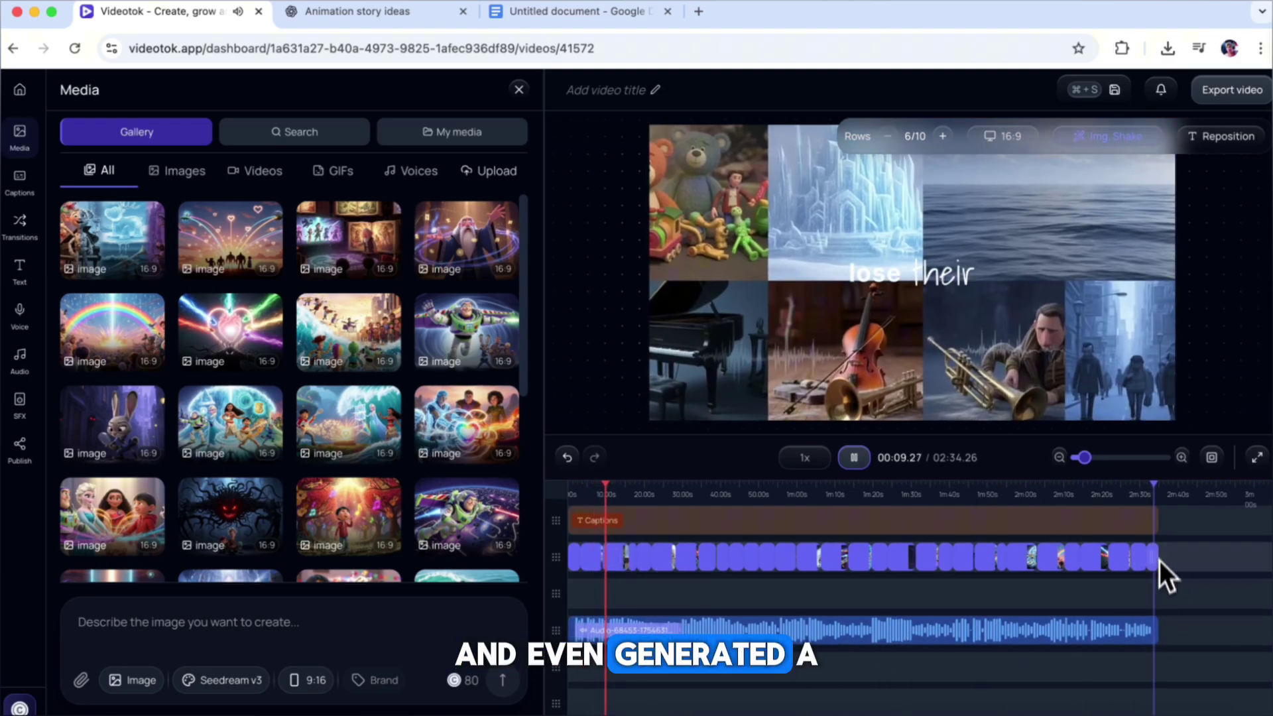
click(852, 457)
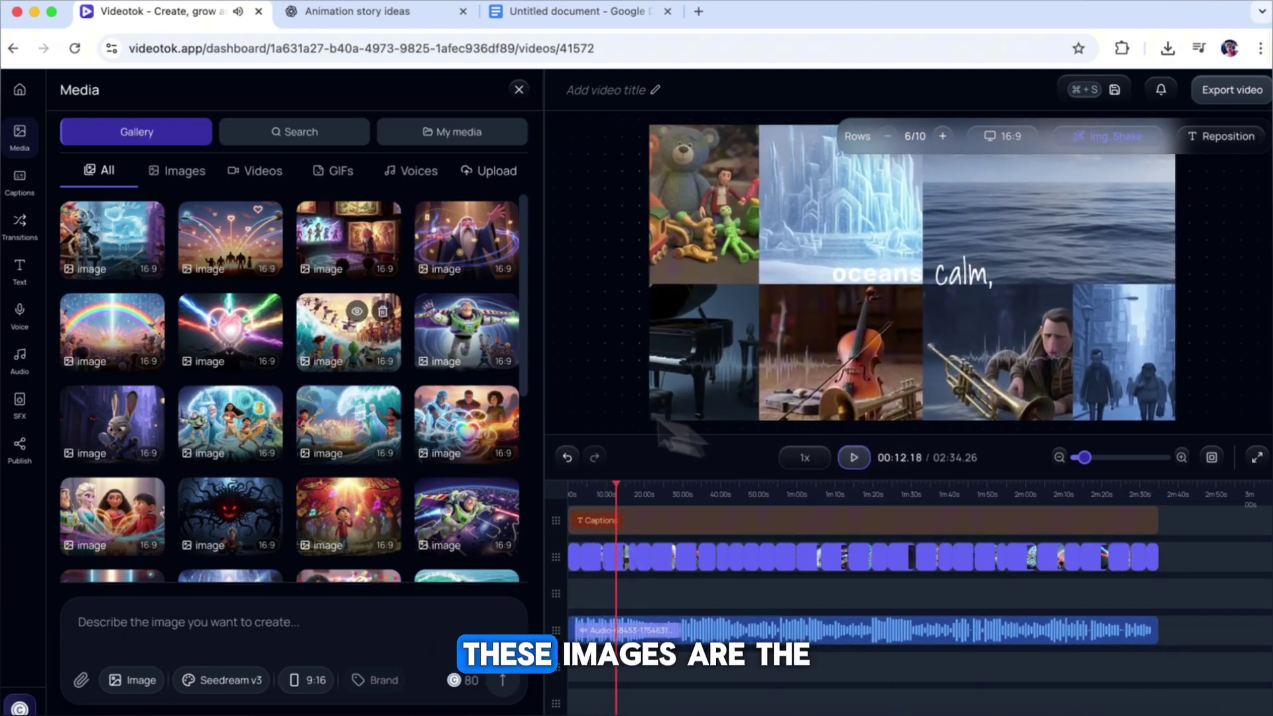
scroll(209, 329, down, 10)
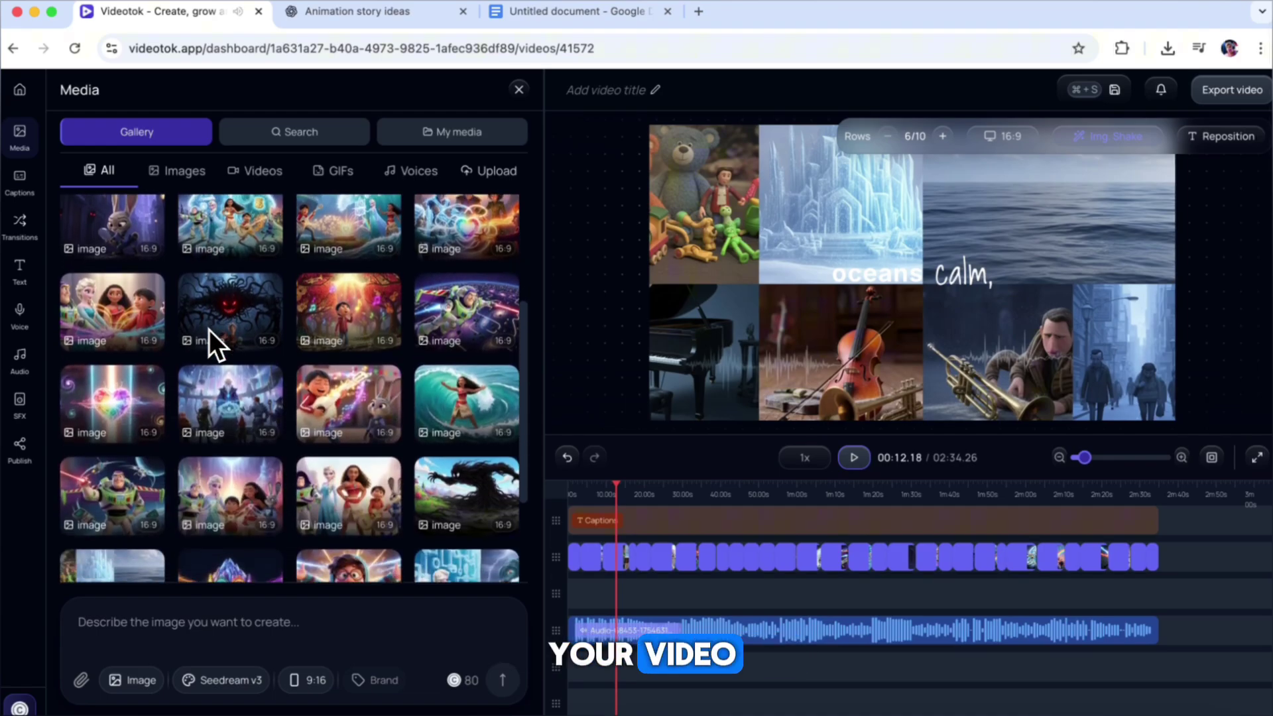
scroll(209, 316, up, 10)
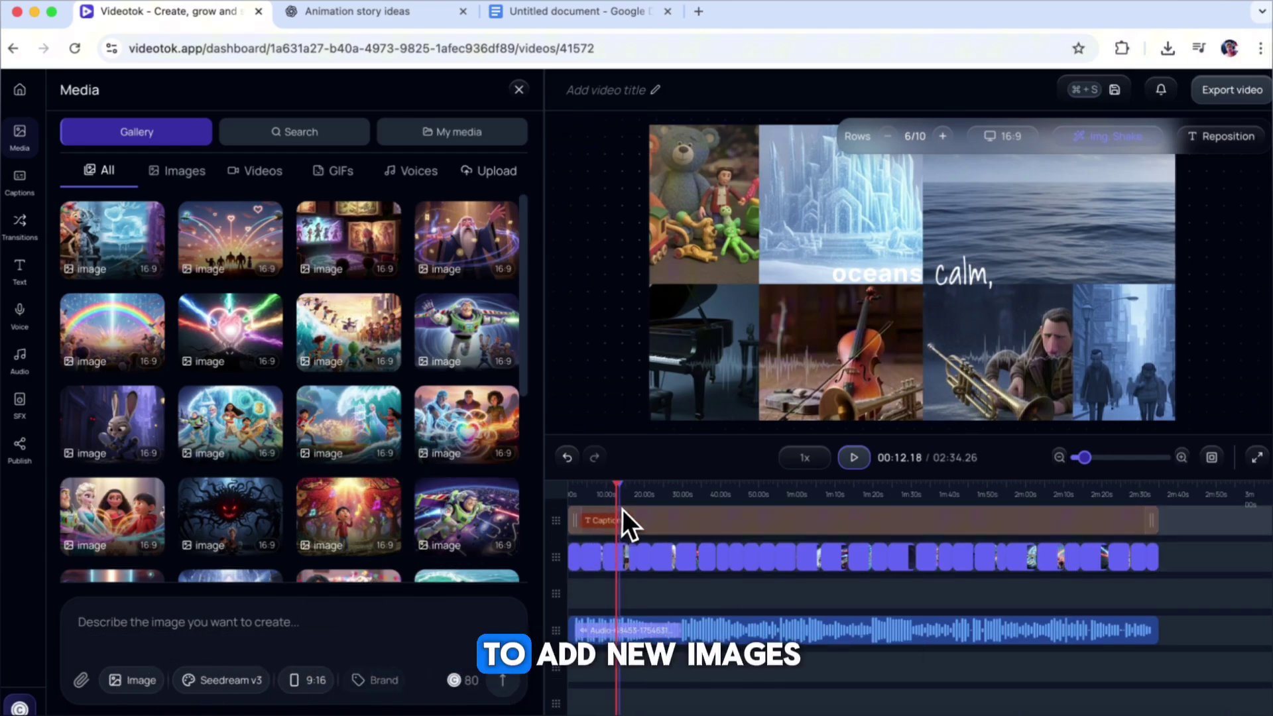
mouse_move(614, 497)
mouse_down()
mouse_move(582, 498)
mouse_move(623, 514)
mouse_up()
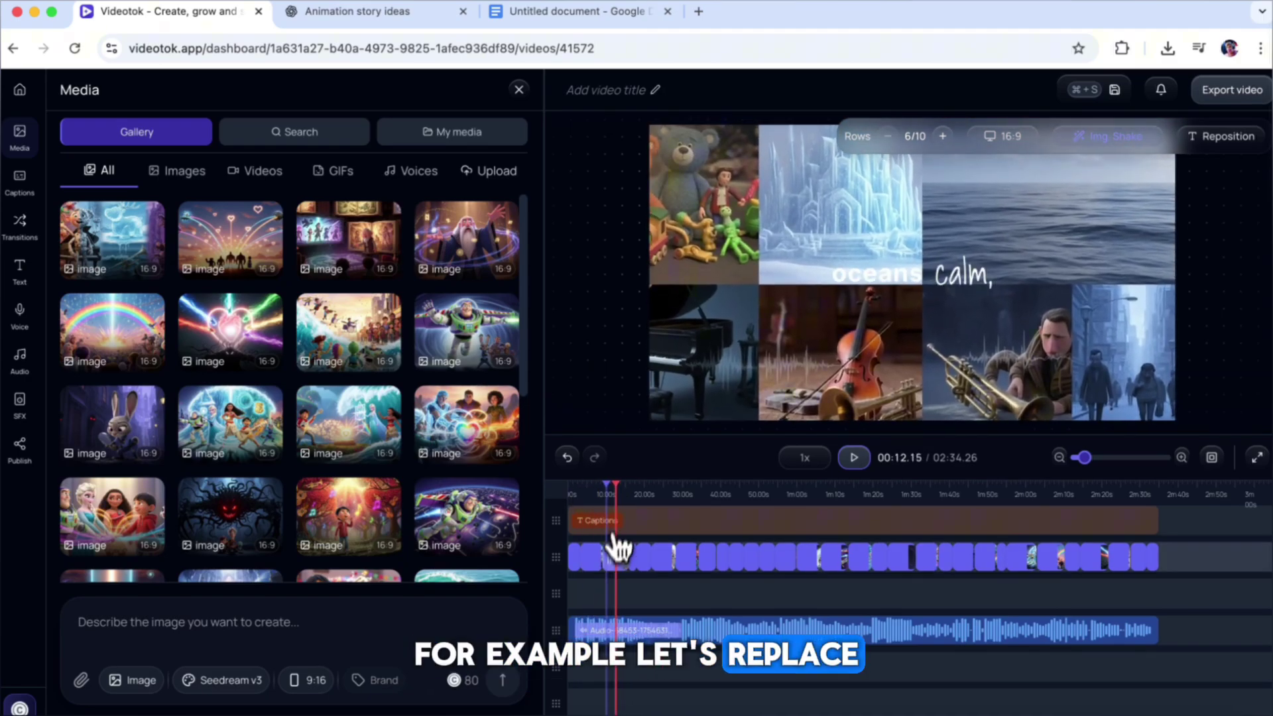
scroll(317, 434, down, 10)
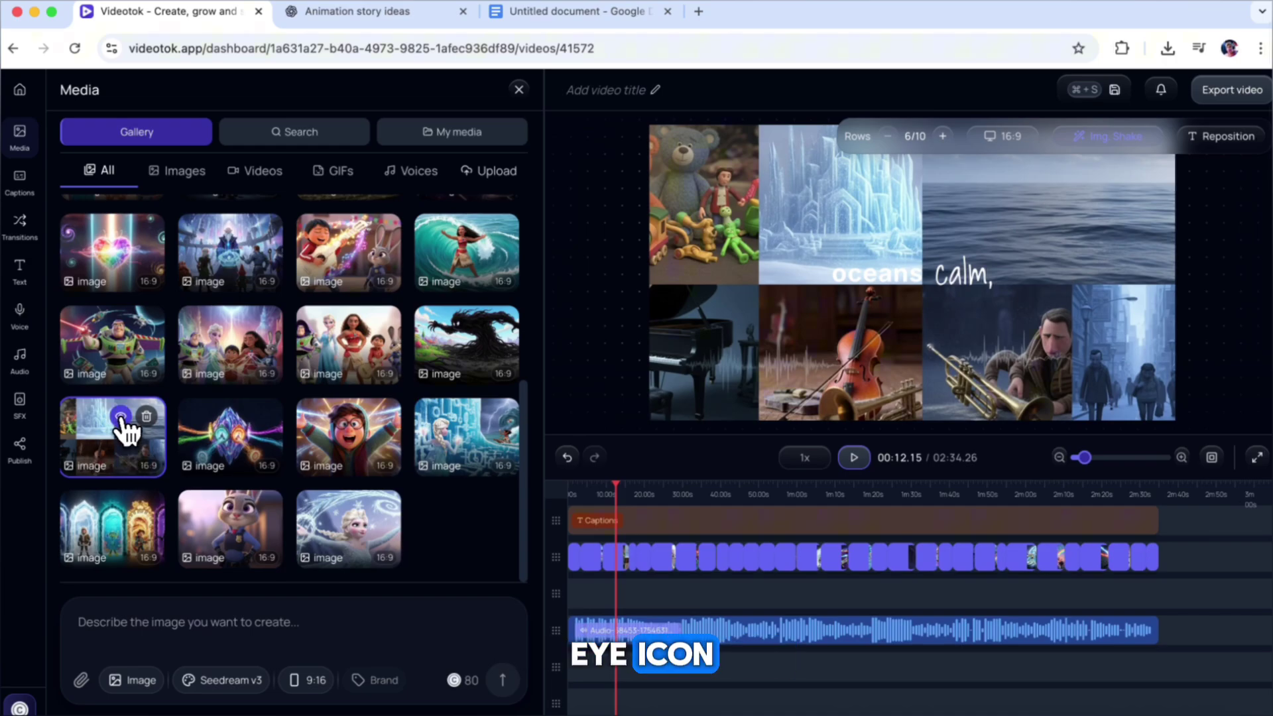
Step: Copy the montage image's AI prompt into the image generator's prompt box
click(120, 416)
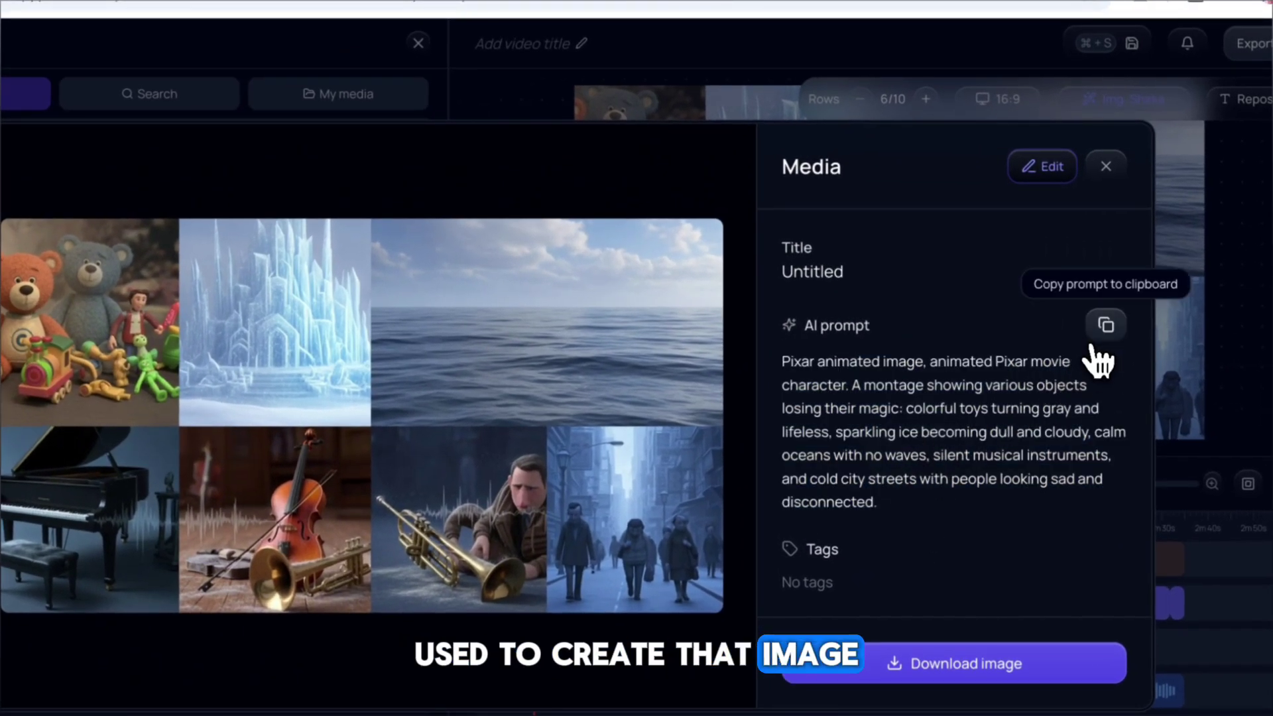
click(1102, 329)
click(1106, 166)
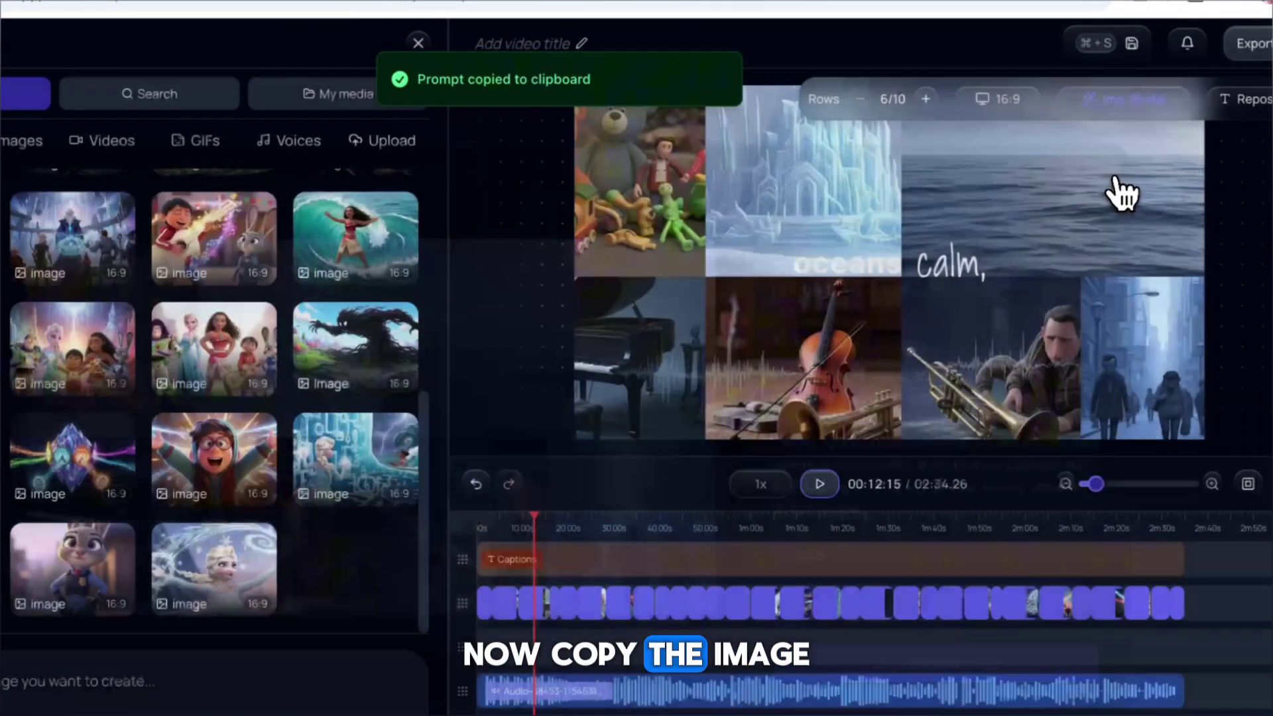
right_click(265, 606)
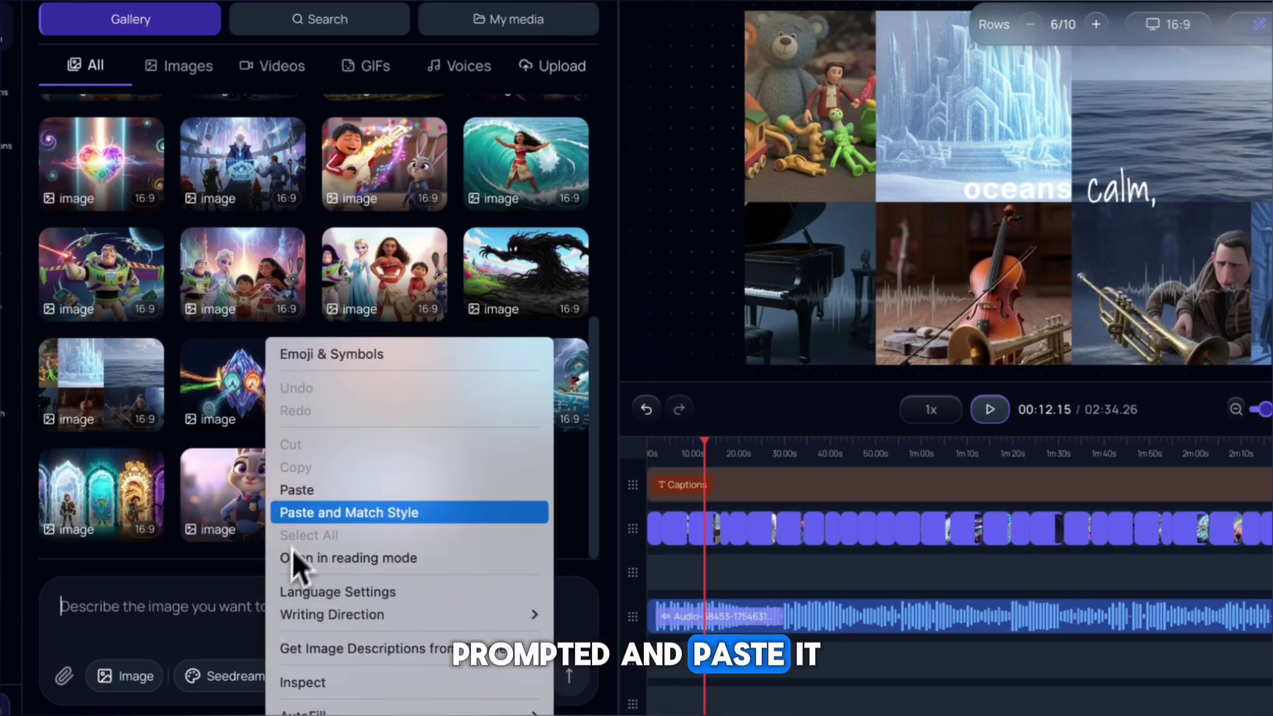
click(305, 498)
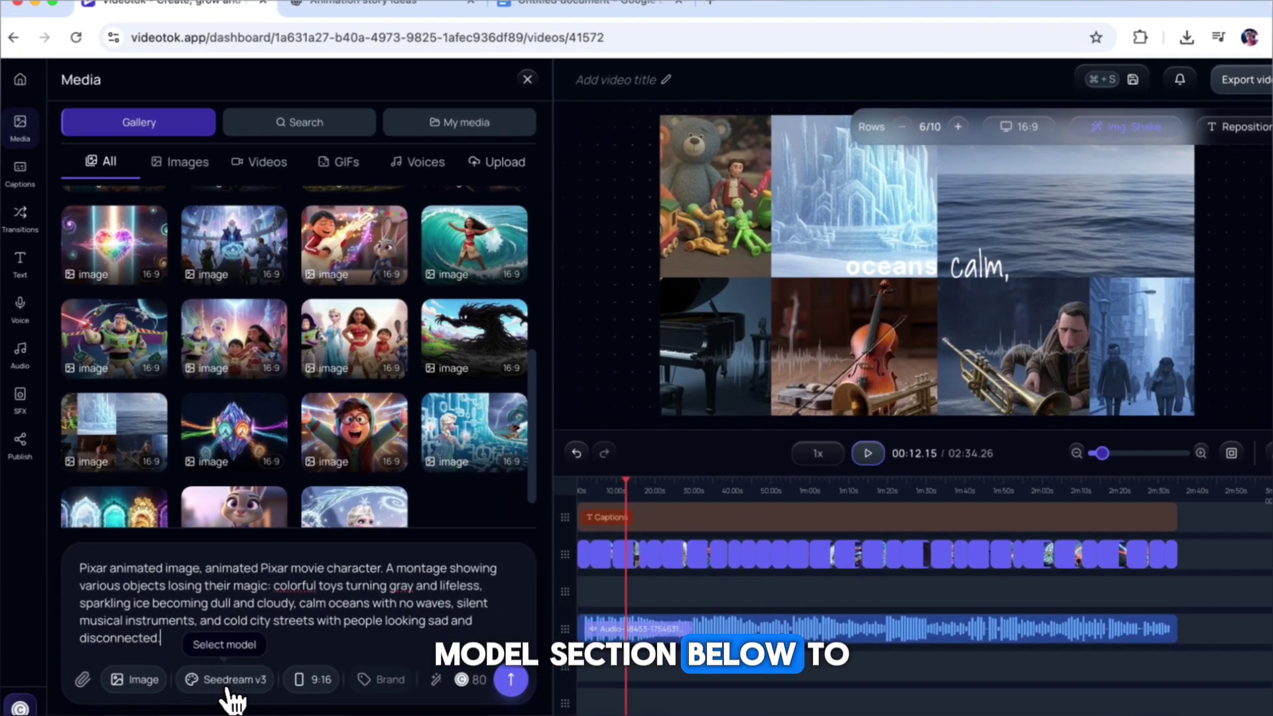
Step: Select Google Imagen4 Ultra as the image model, at 16:9 for 140 credits
click(223, 683)
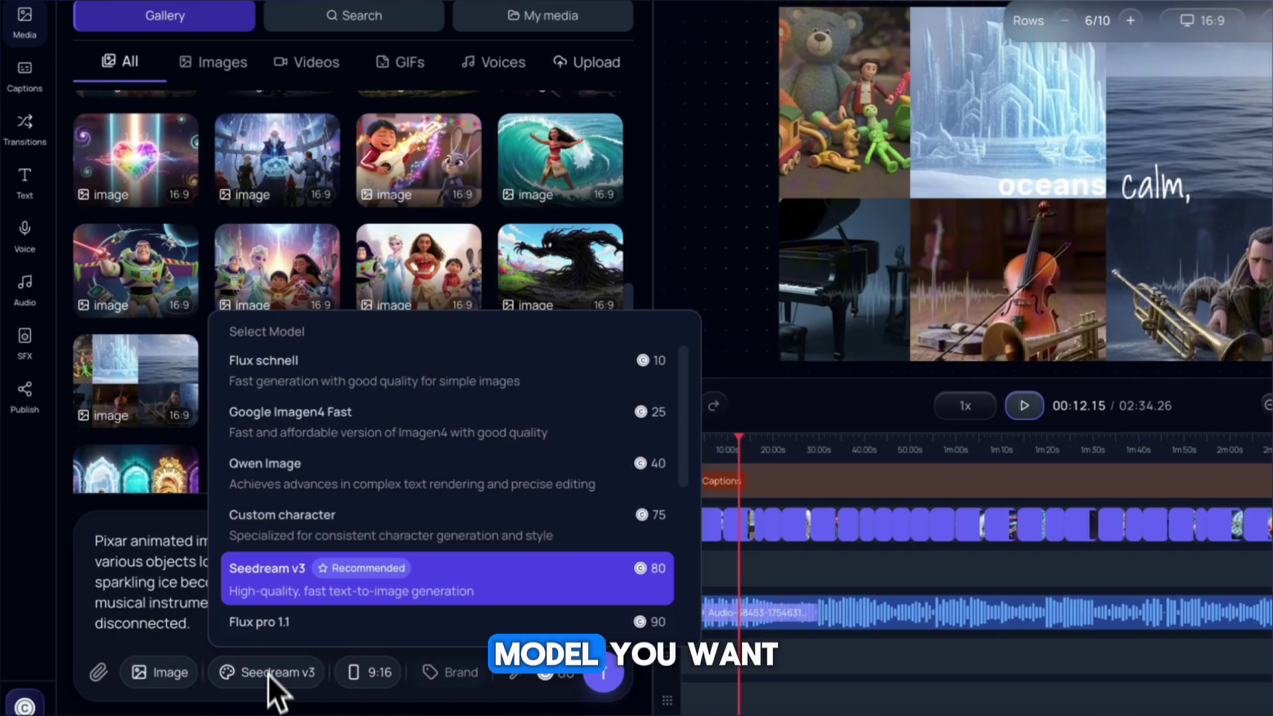
scroll(269, 475, down, 5)
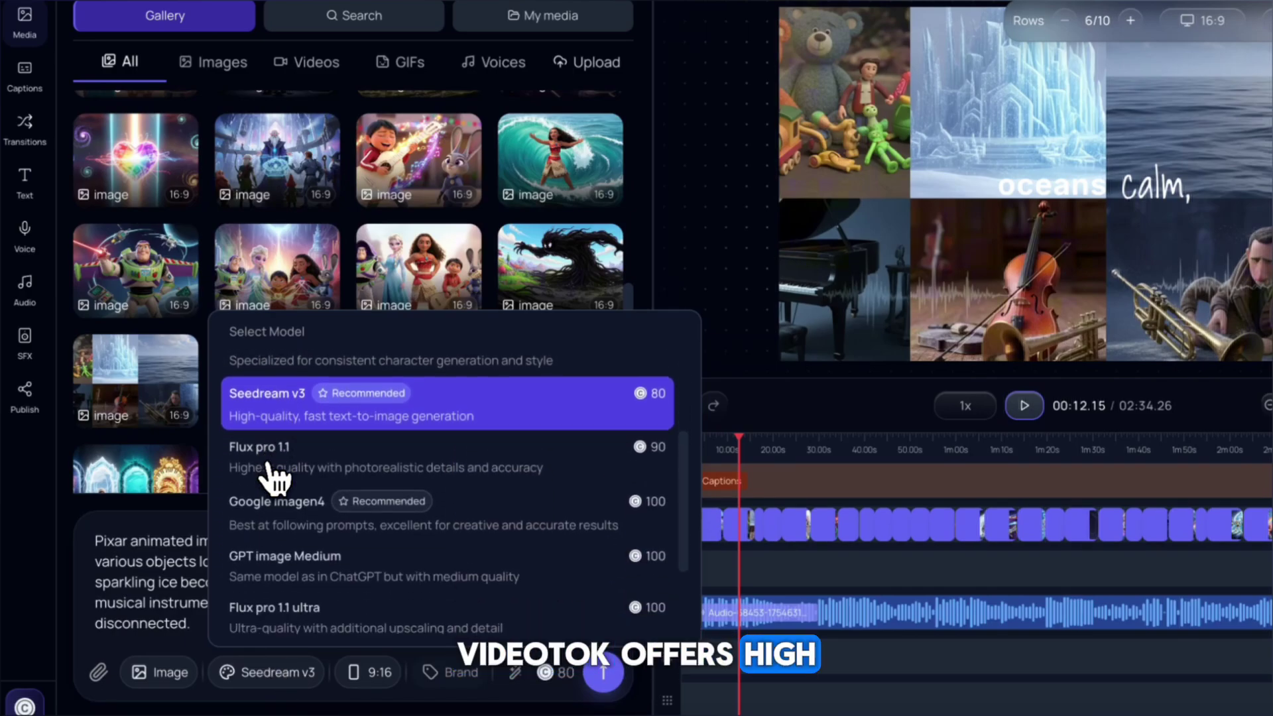
scroll(272, 478, up, 5)
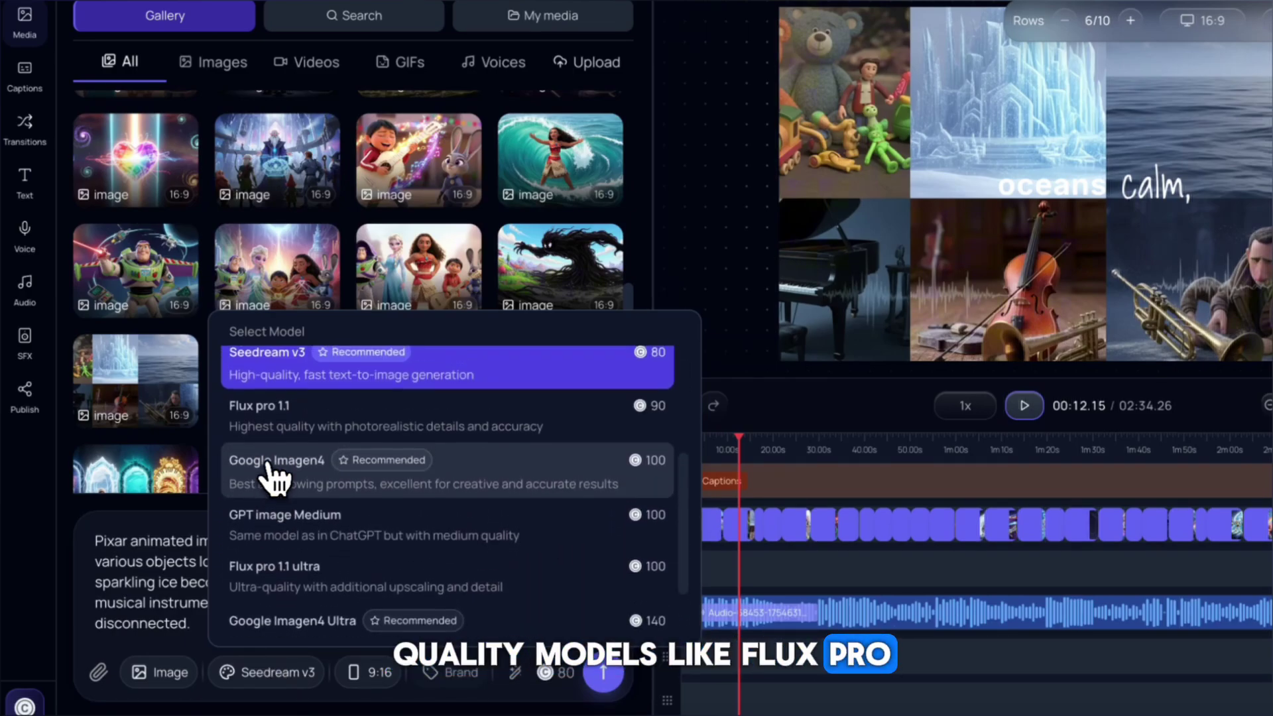
scroll(272, 479, down, 5)
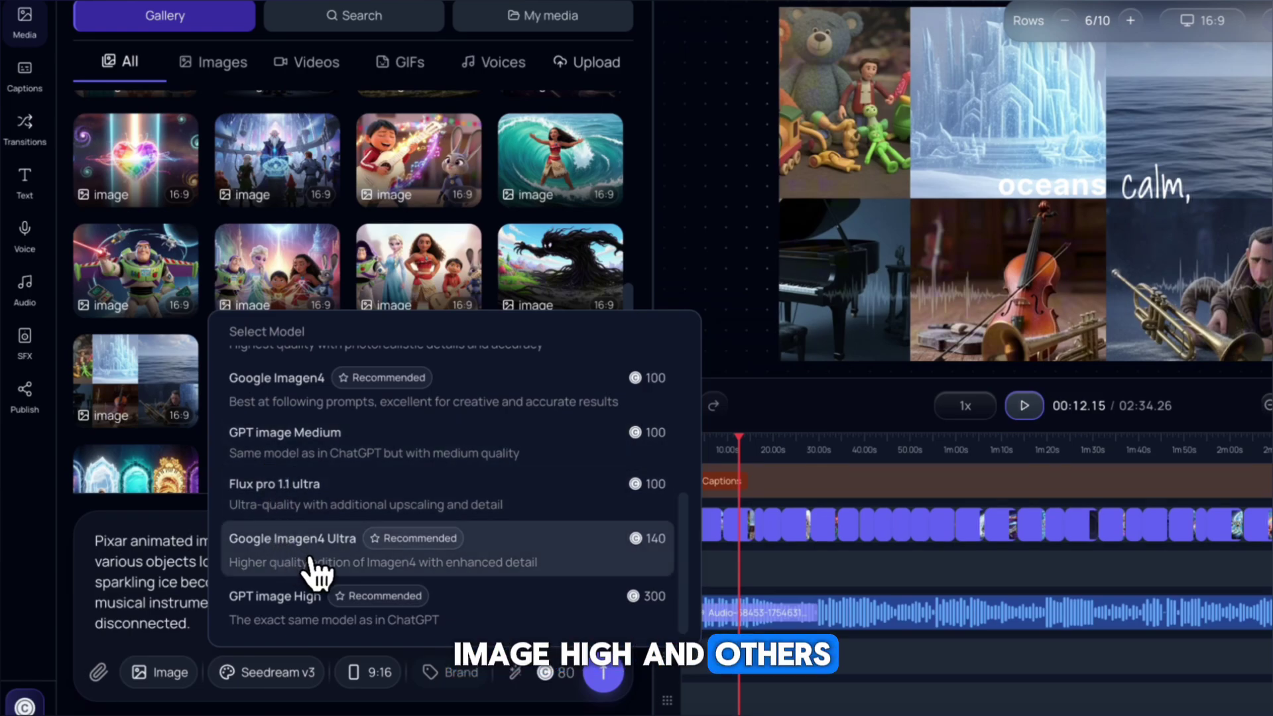
click(317, 569)
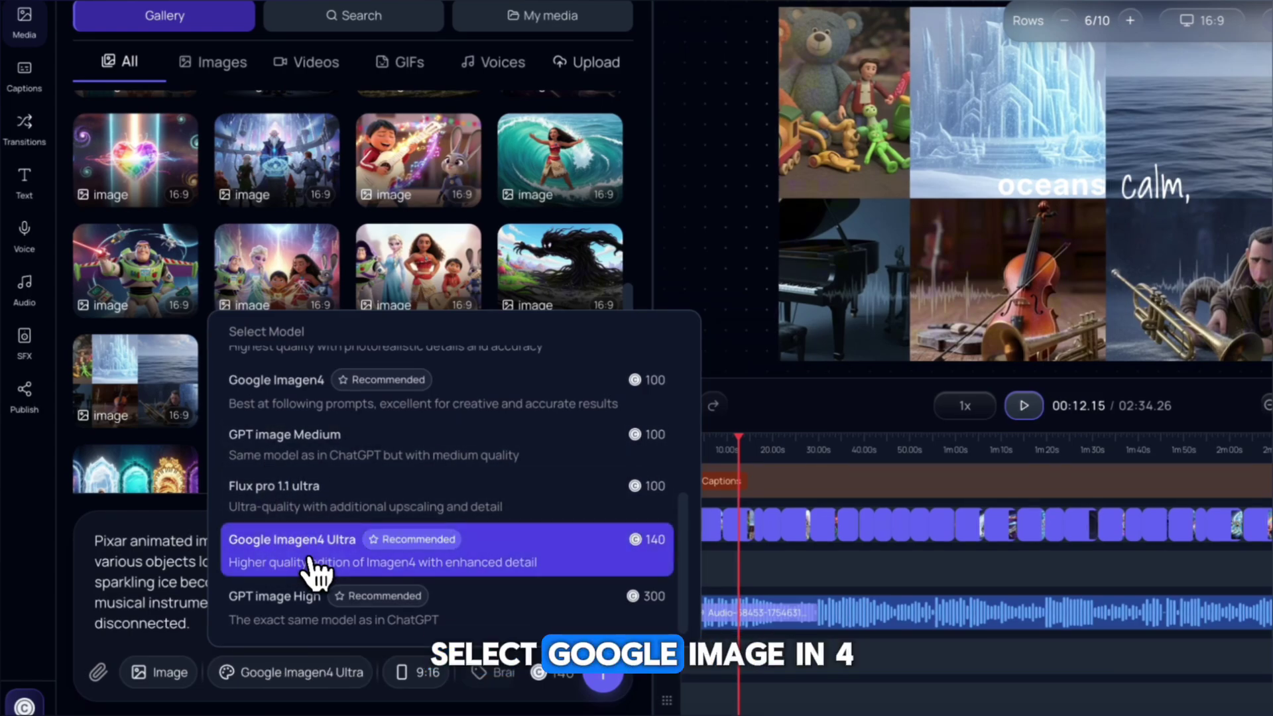
click(167, 568)
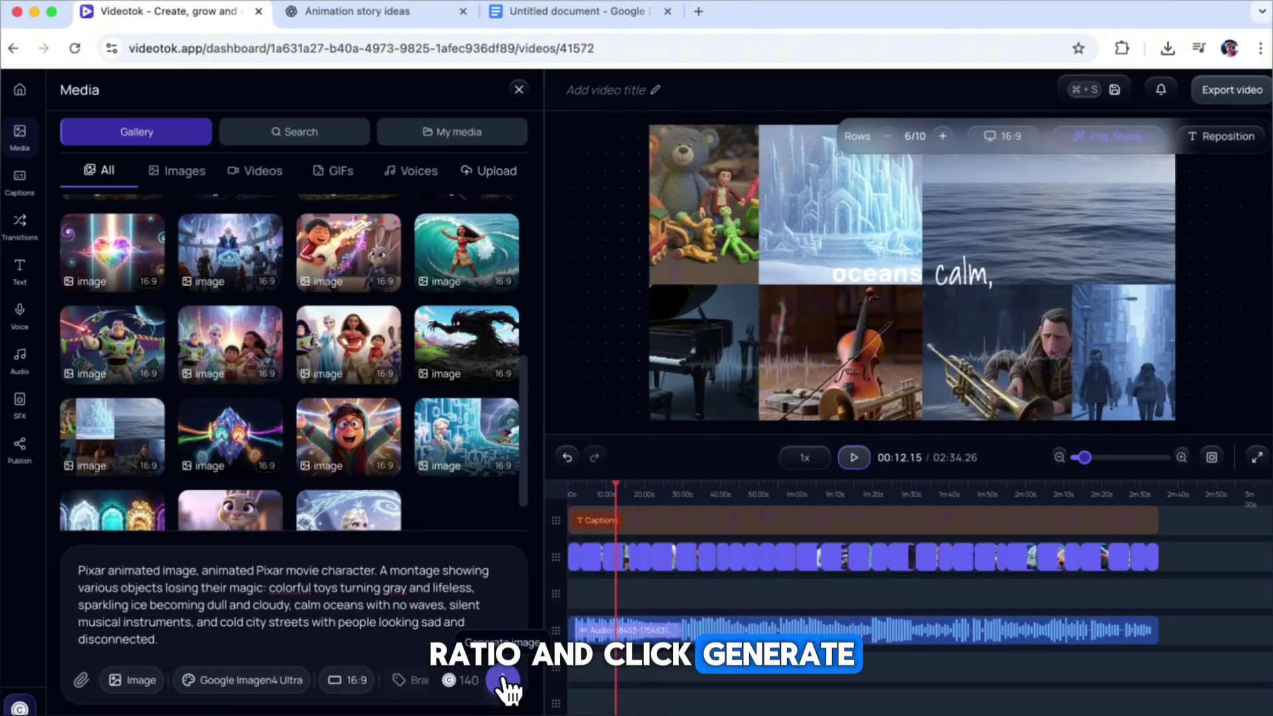
Step: Generate a new montage image from the prompt and preview the result
click(603, 672)
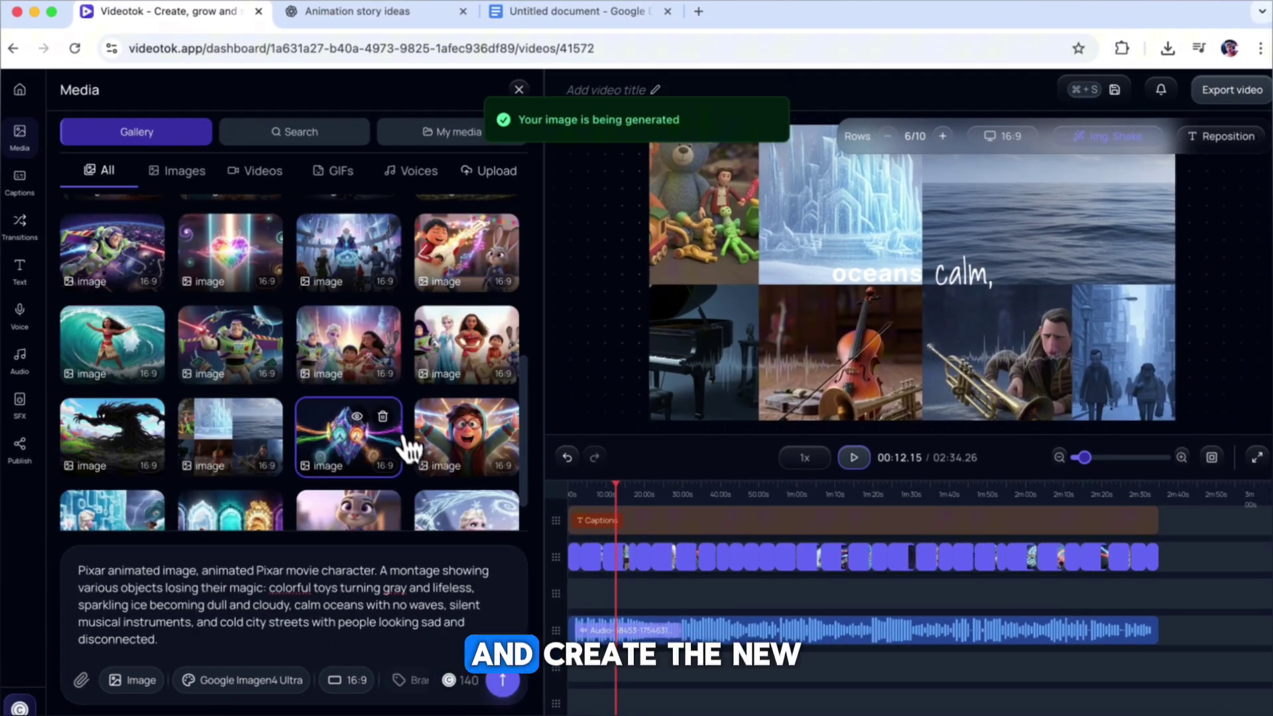
scroll(391, 410, up, 5)
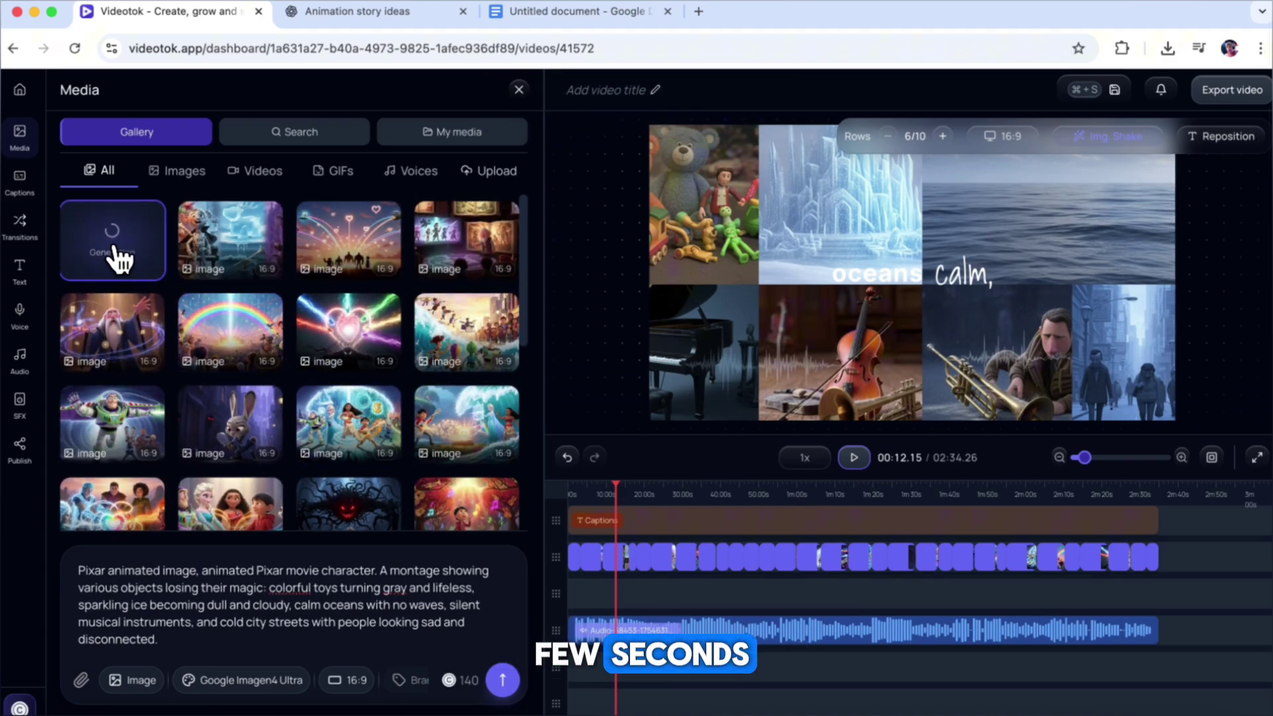
click(120, 219)
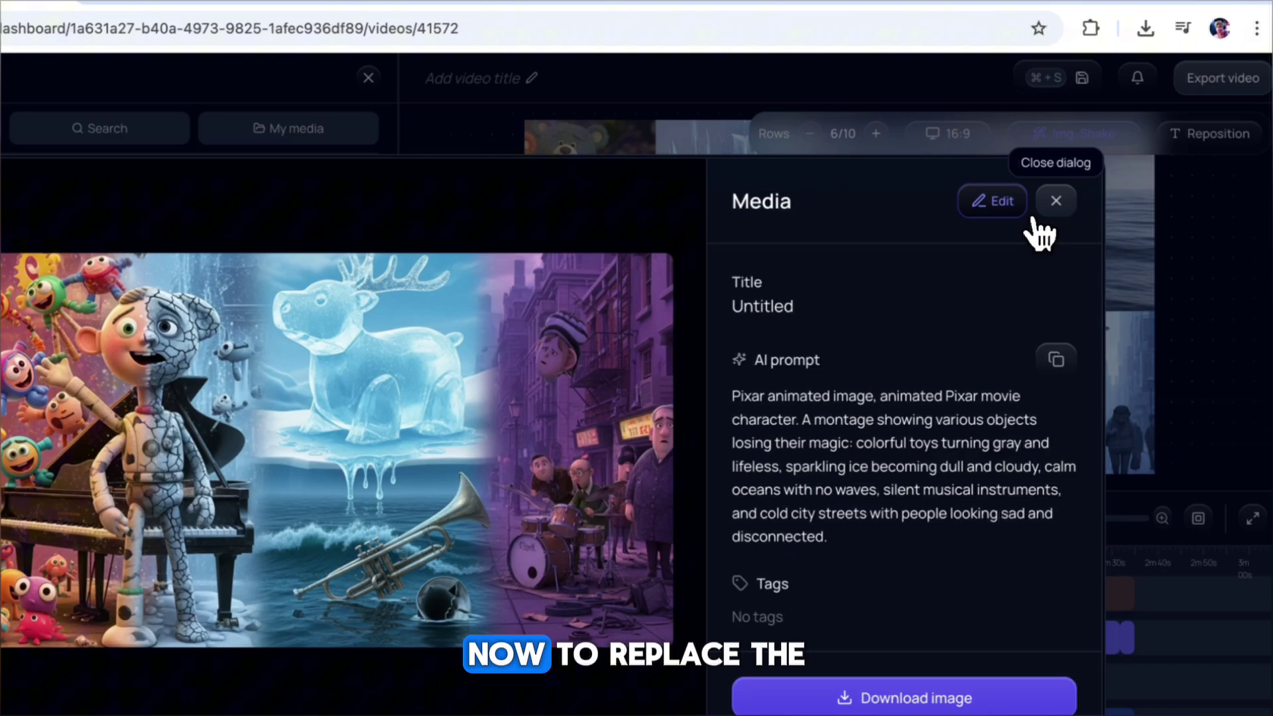
click(1203, 158)
Step: Replace the old montage clip on the timeline with the new image and review it
drag(1083, 458, 1115, 459)
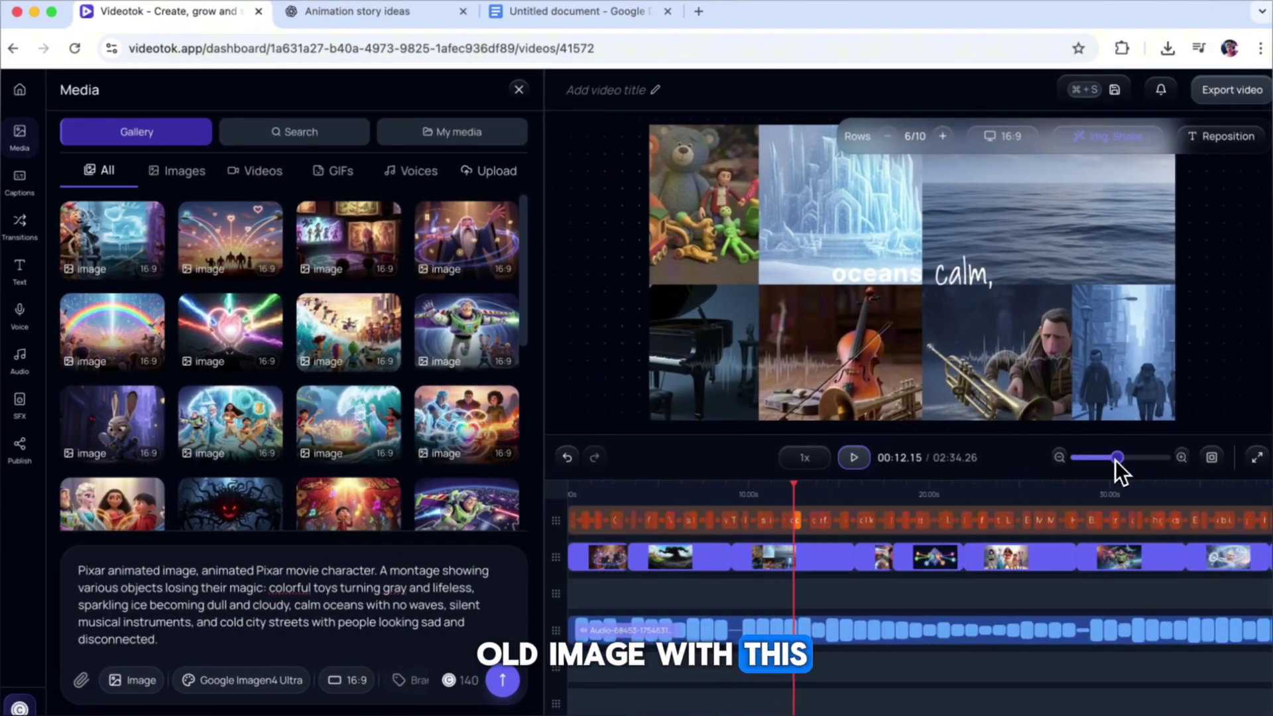
mouse_move(781, 499)
mouse_down()
mouse_move(747, 502)
mouse_move(759, 498)
mouse_up()
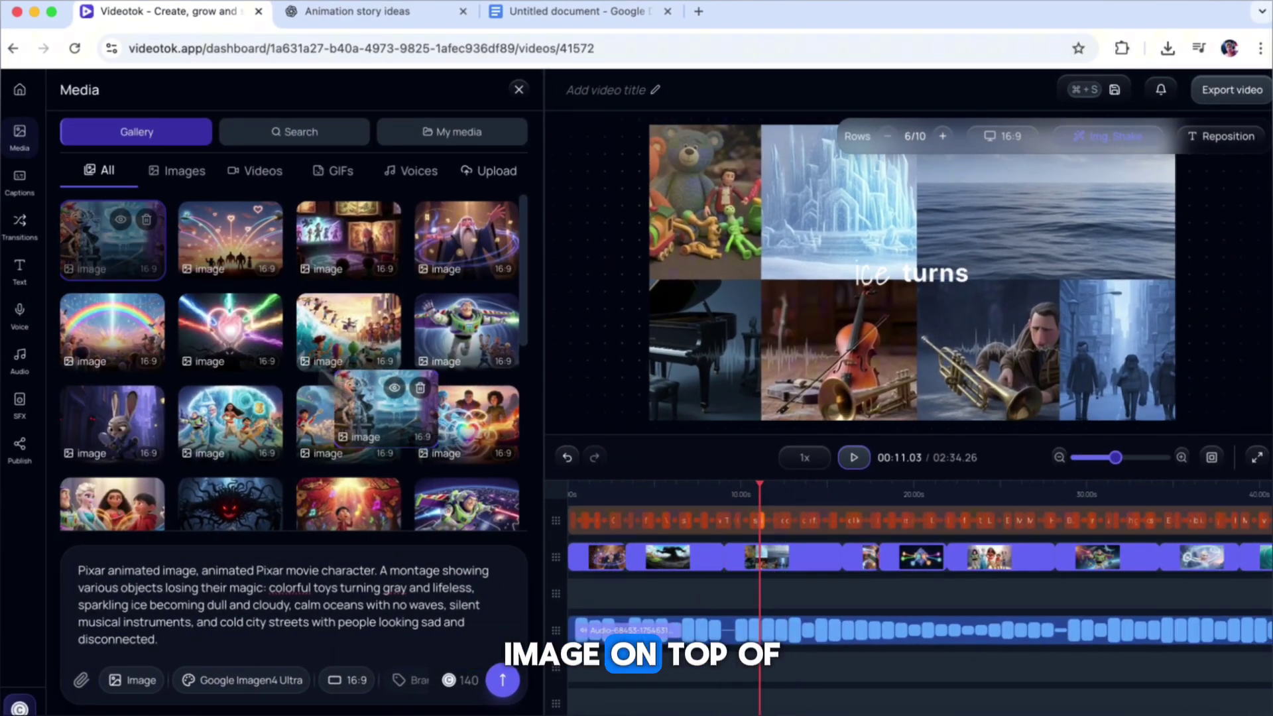
drag(146, 256, 798, 569)
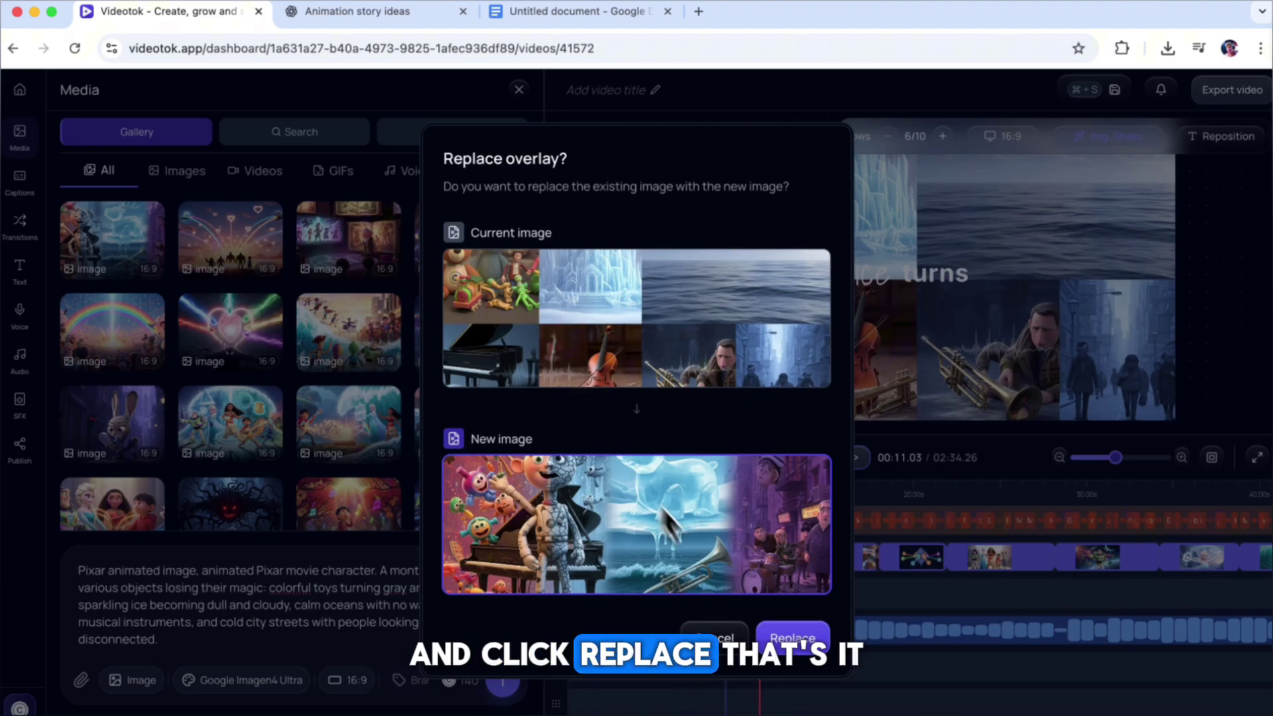
click(782, 627)
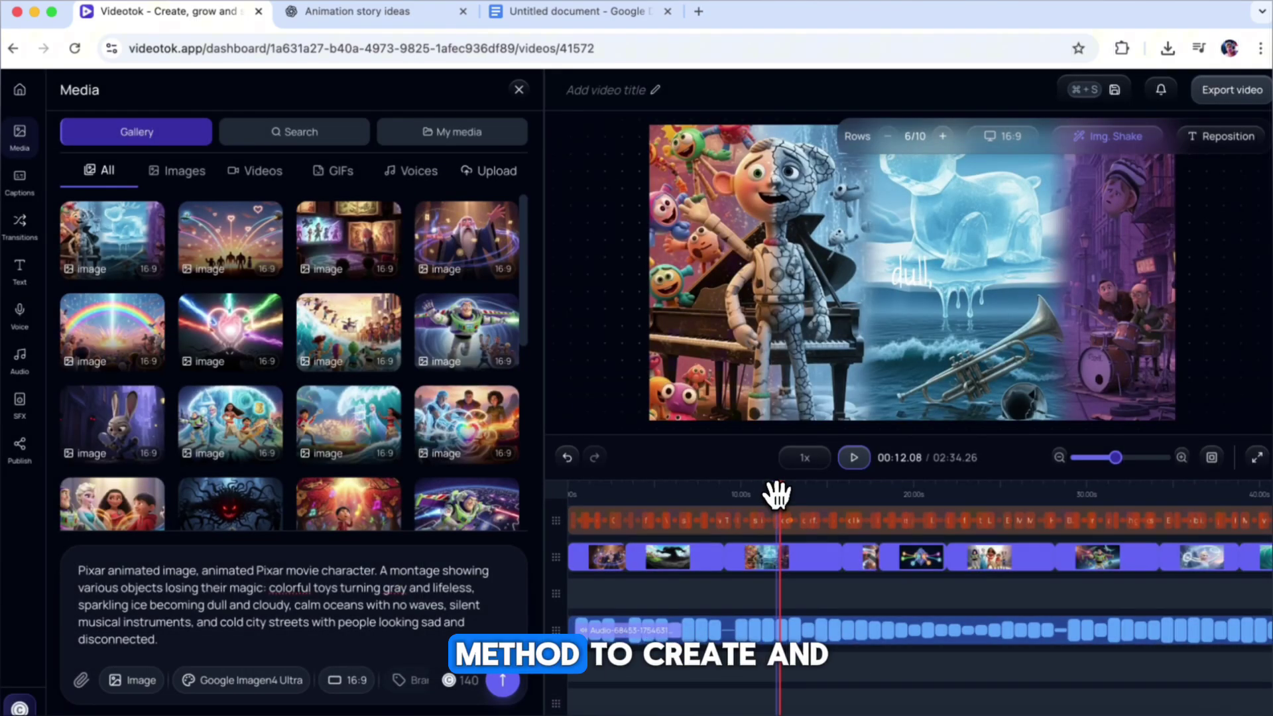
drag(777, 494, 769, 526)
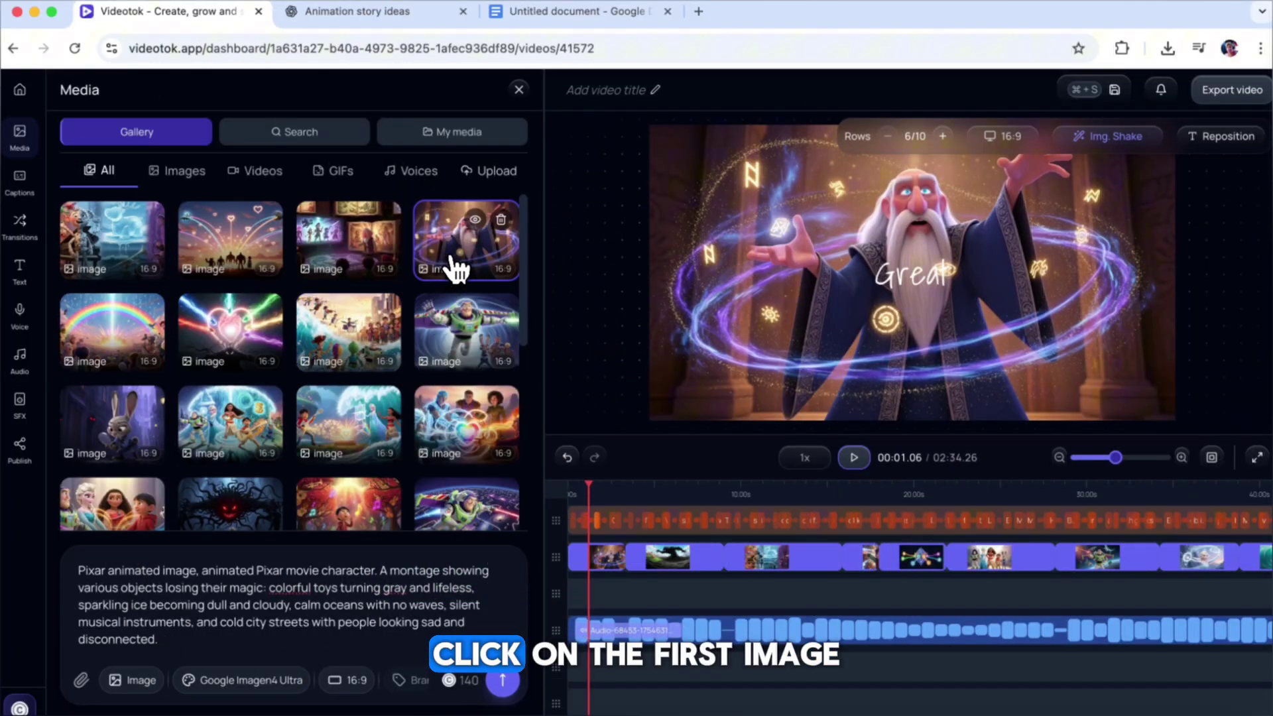
Step: Add the wizard image to the Img to Video generator, set to Hailuo-02 standard at 16:9
click(456, 265)
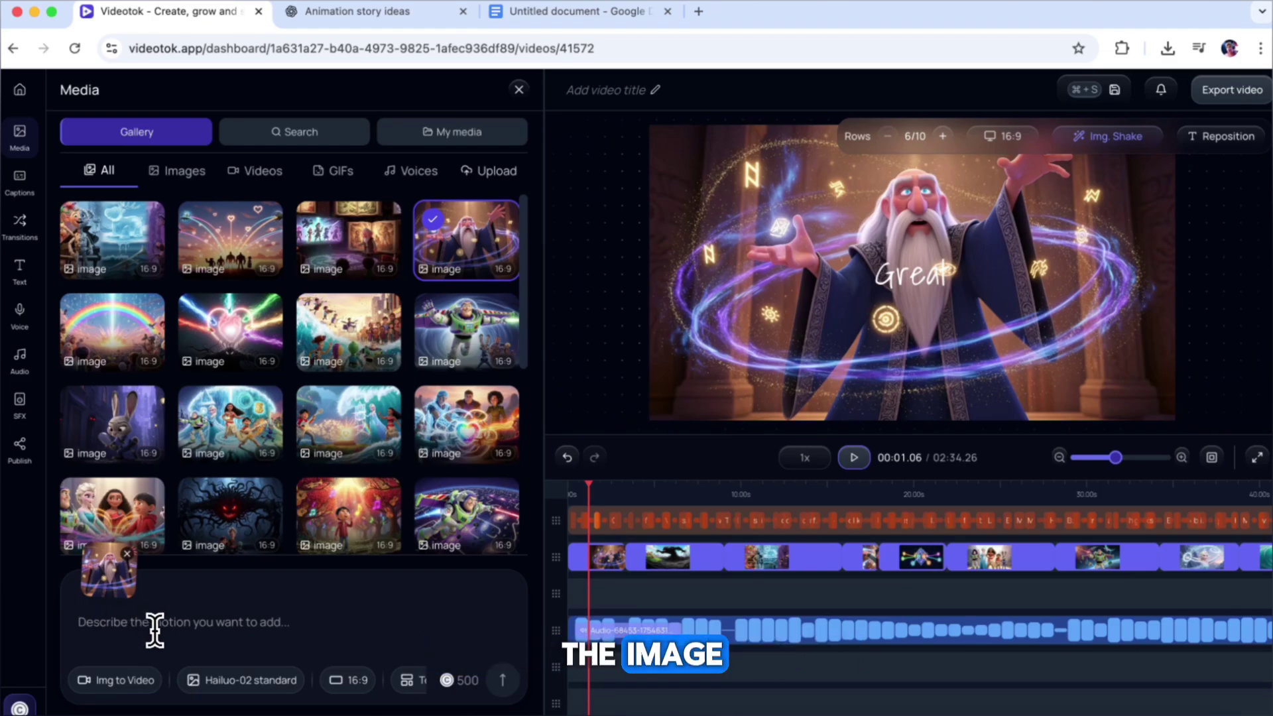
Step: Send the Google Docs Animation Prompt to ChatGPT in a new chat
click(408, 20)
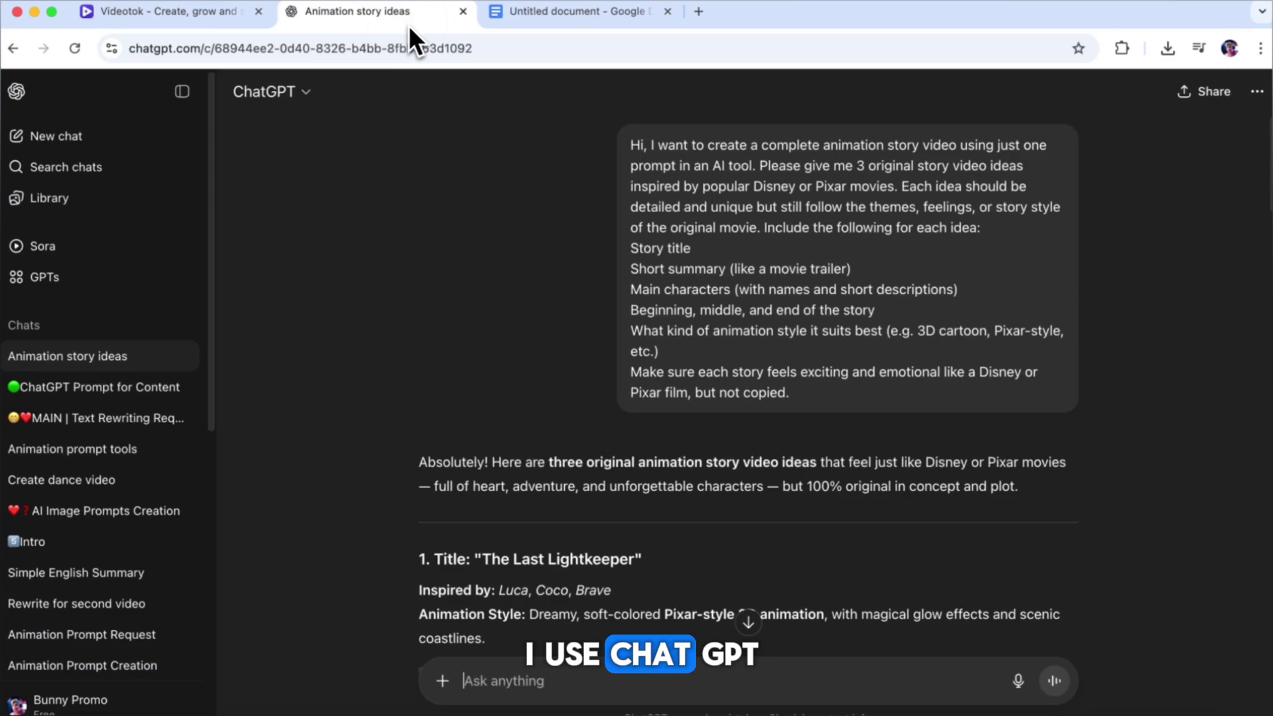
click(102, 139)
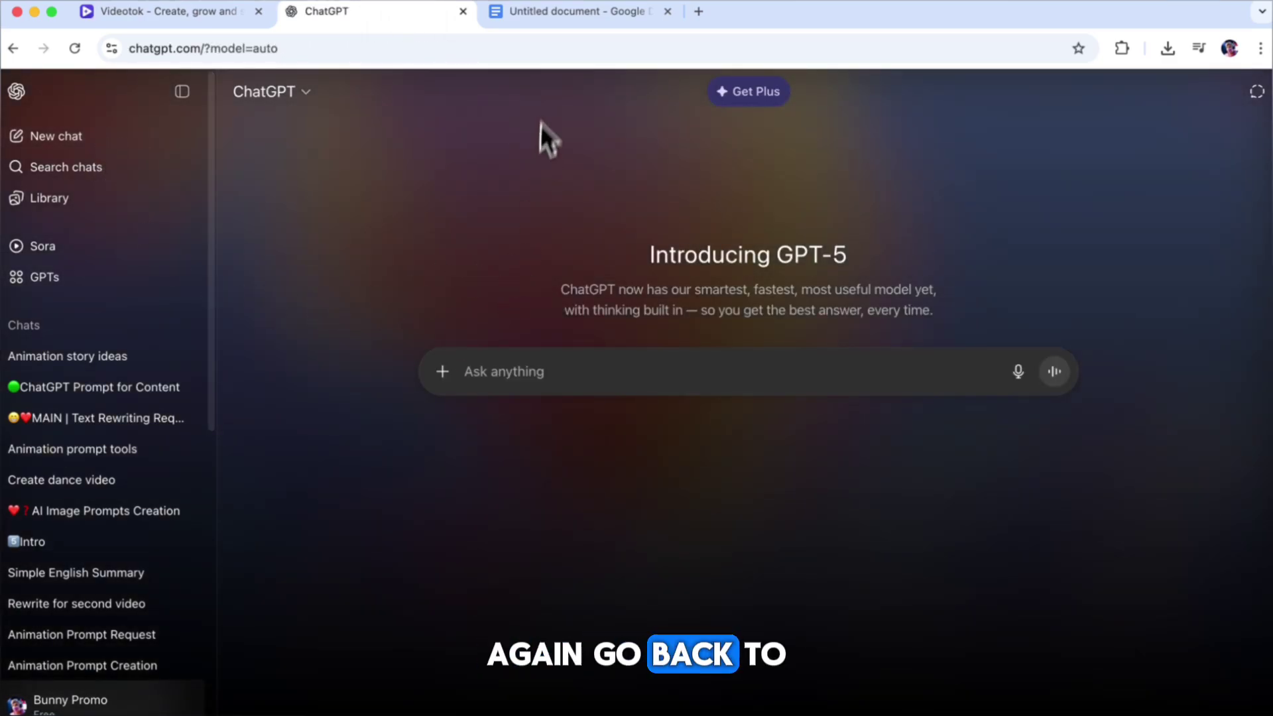
click(554, 15)
scroll(440, 398, down, 5)
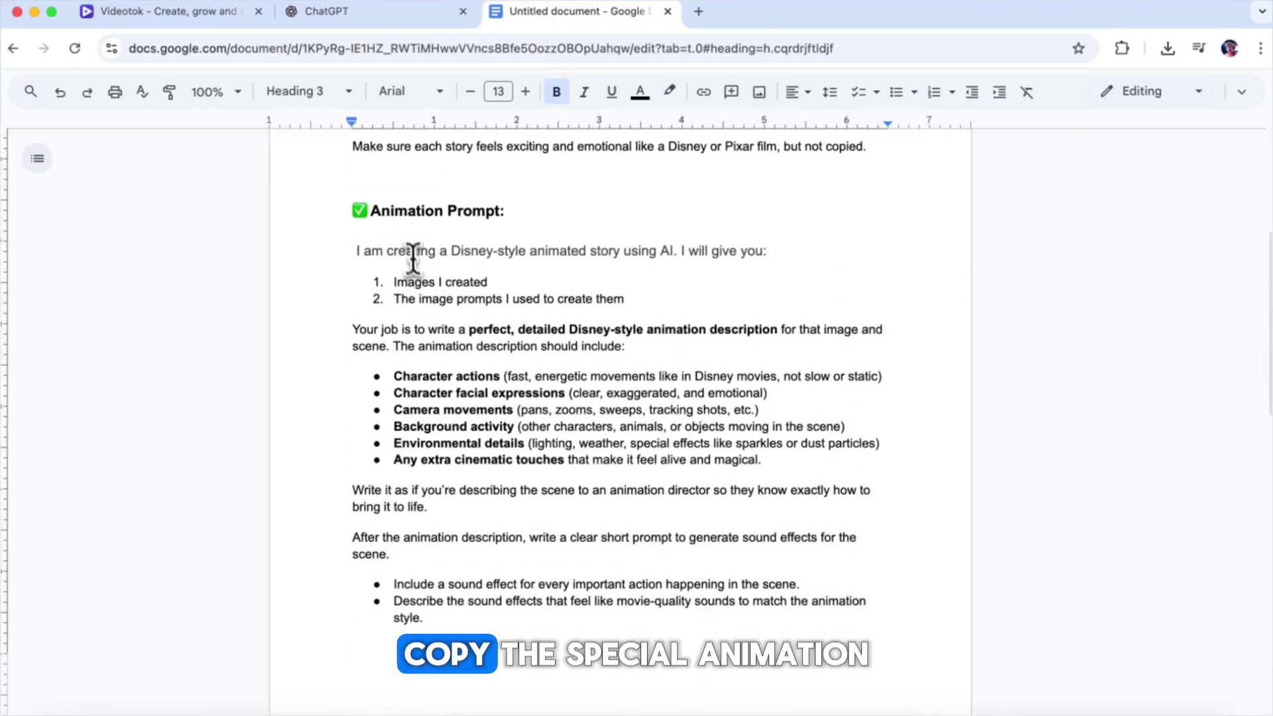
drag(356, 250, 424, 633)
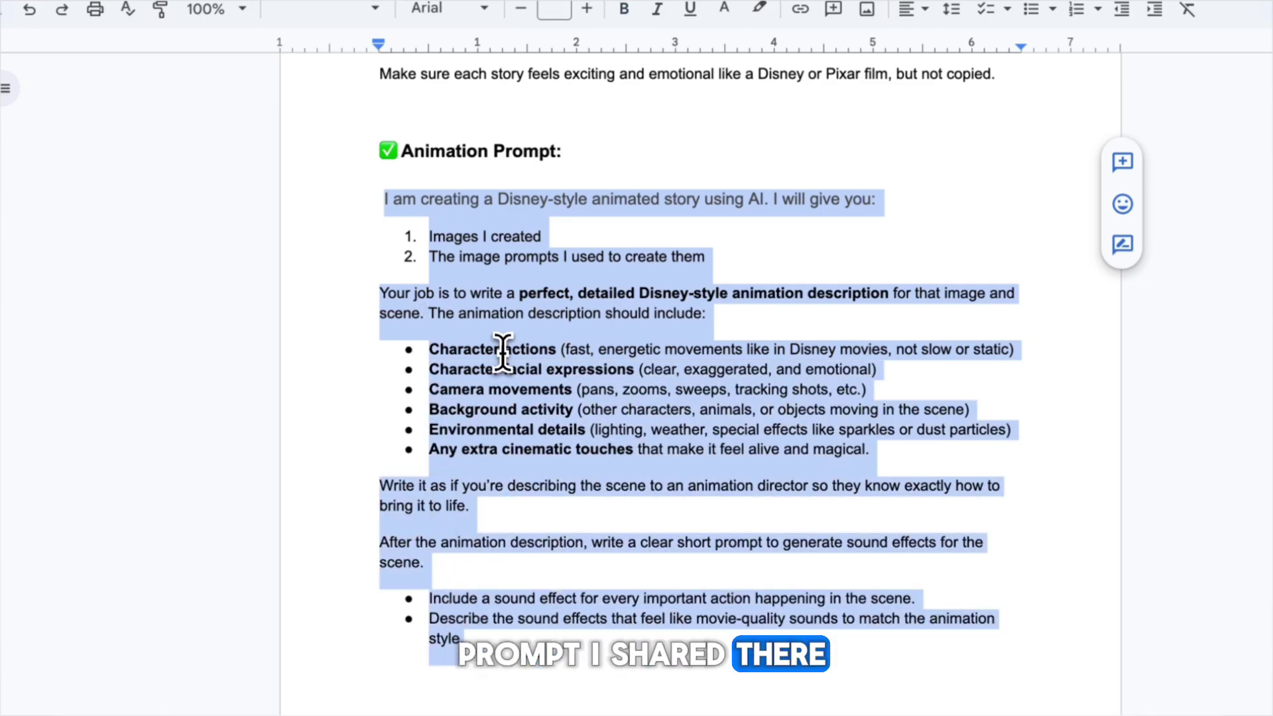
right_click(503, 352)
click(543, 286)
click(349, 23)
right_click(501, 372)
click(525, 495)
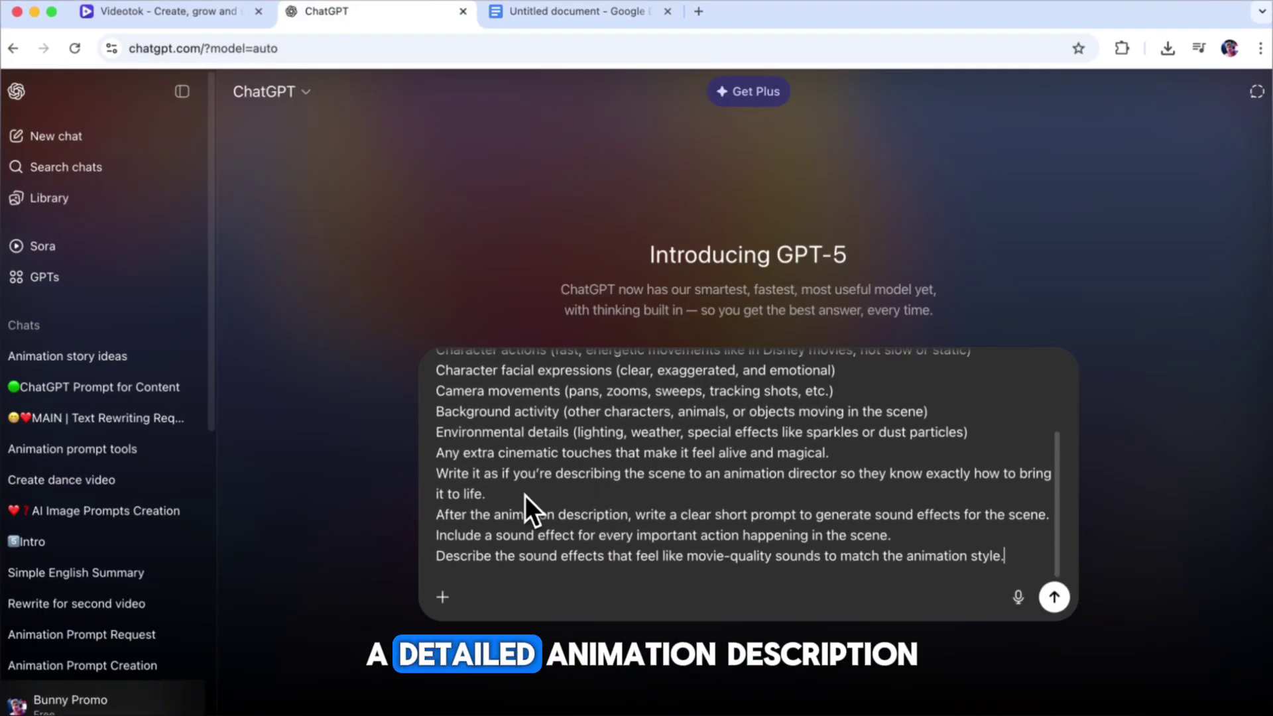
click(1068, 598)
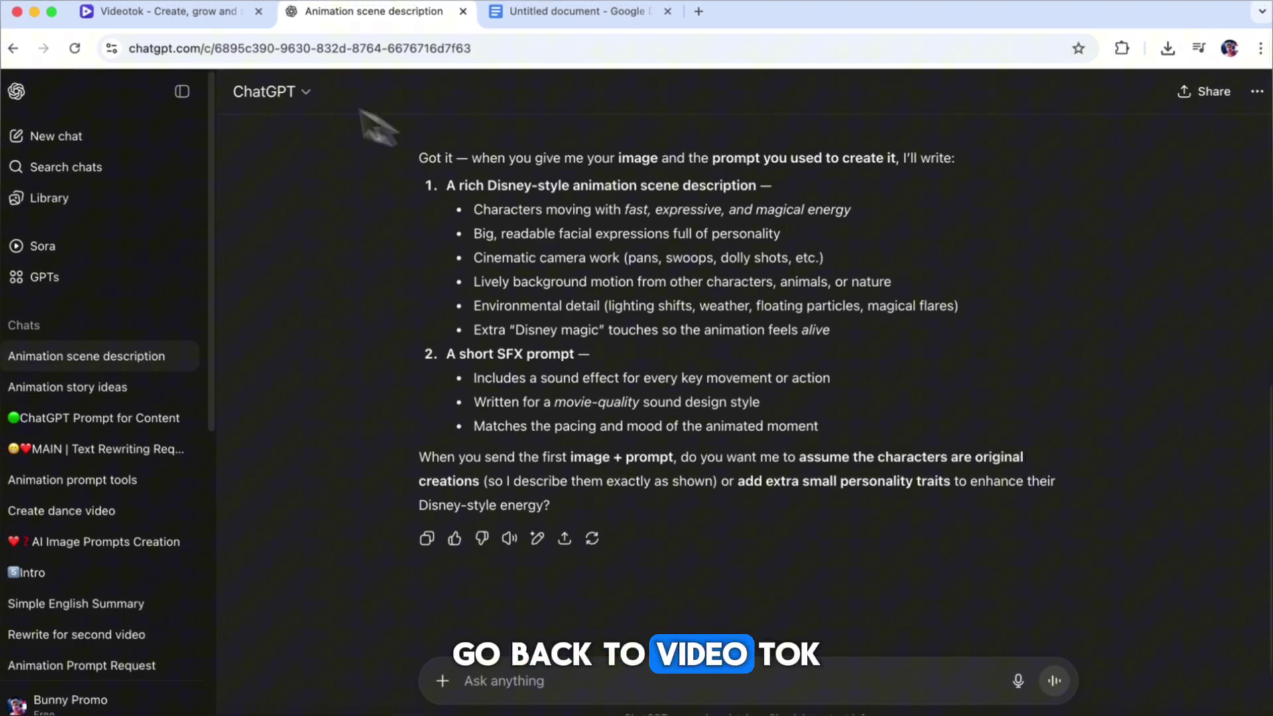
Step: Copy the wizard image's AI prompt in Videotok and download the image
click(222, 19)
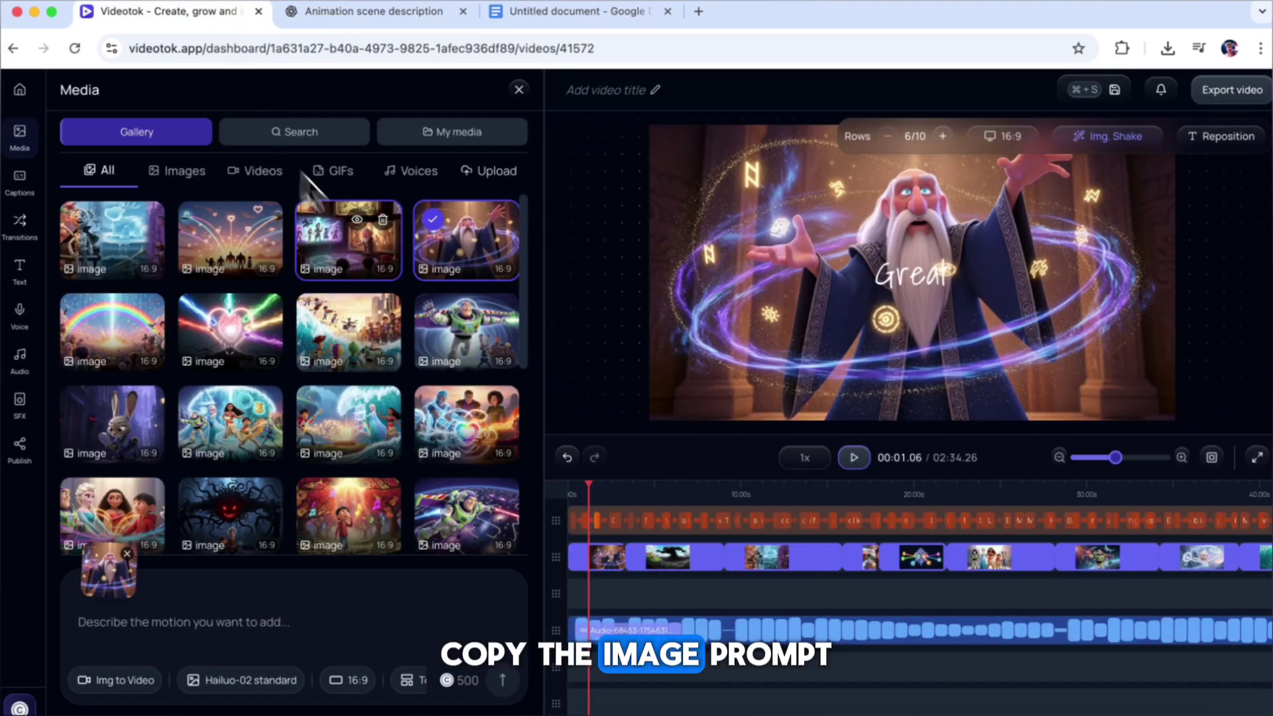
click(477, 227)
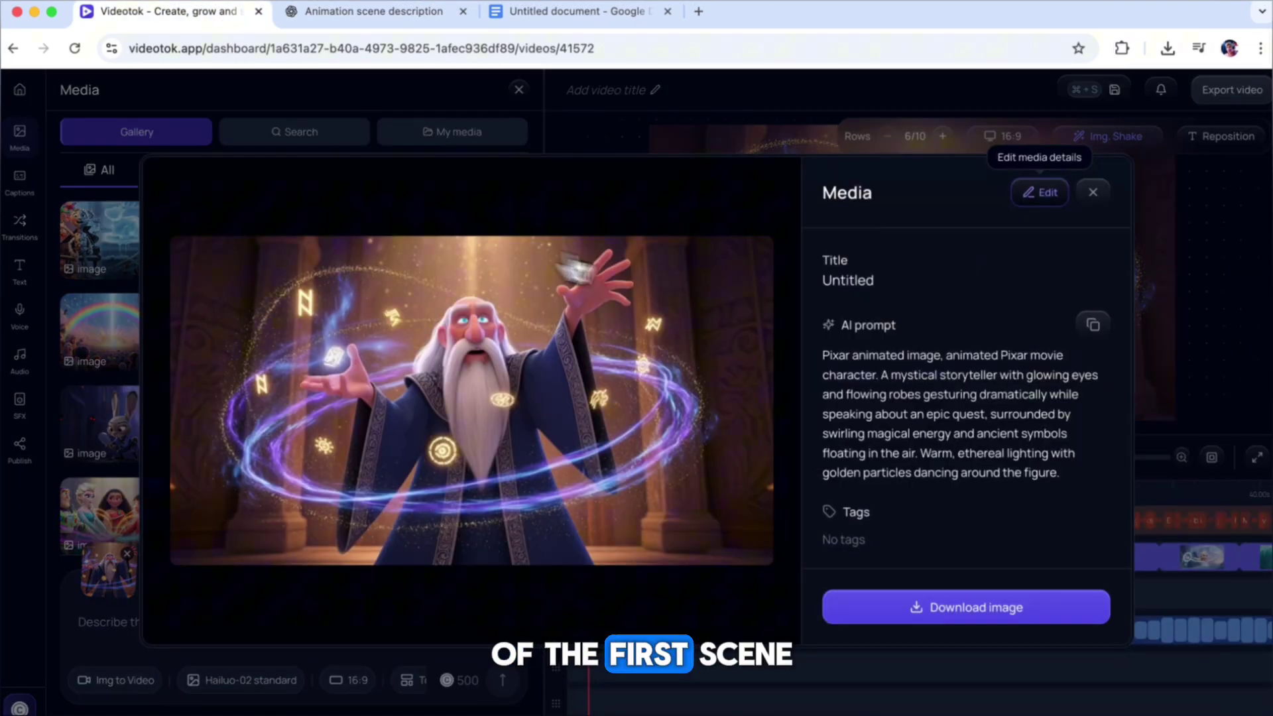
click(1095, 330)
click(966, 611)
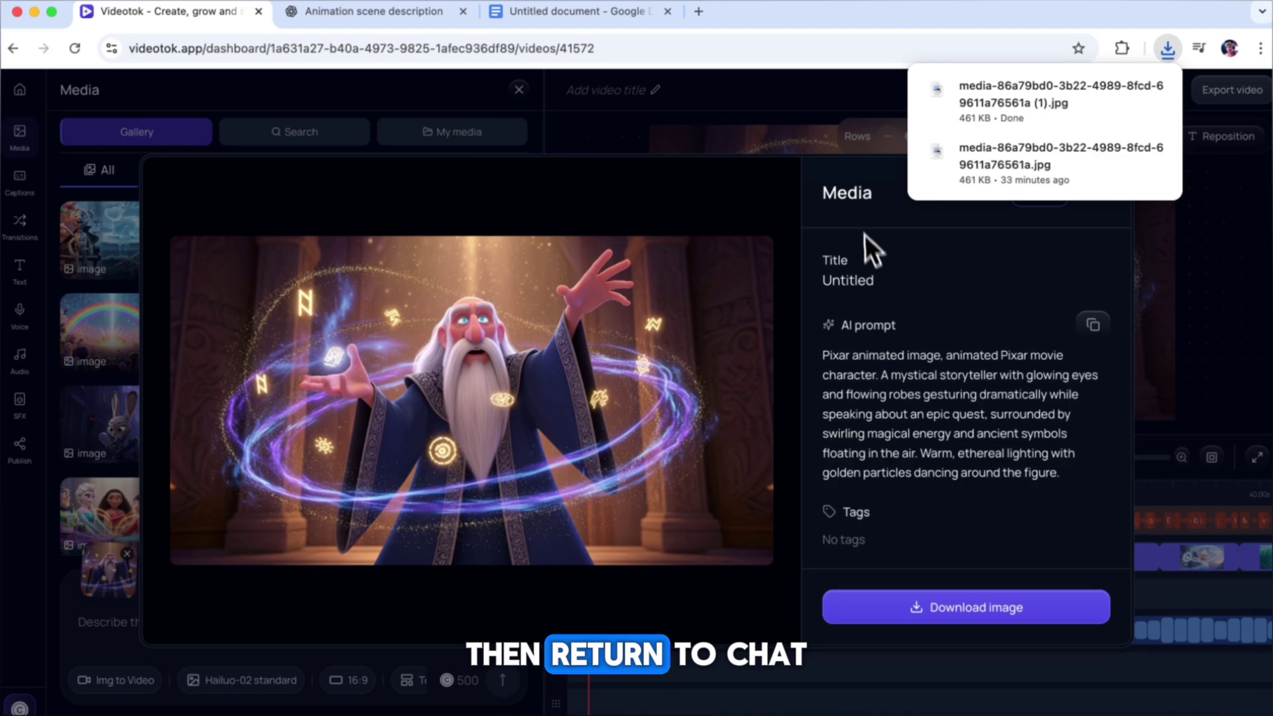
click(391, 19)
Step: Send the downloaded wizard image with its AI prompt to ChatGPT
click(442, 680)
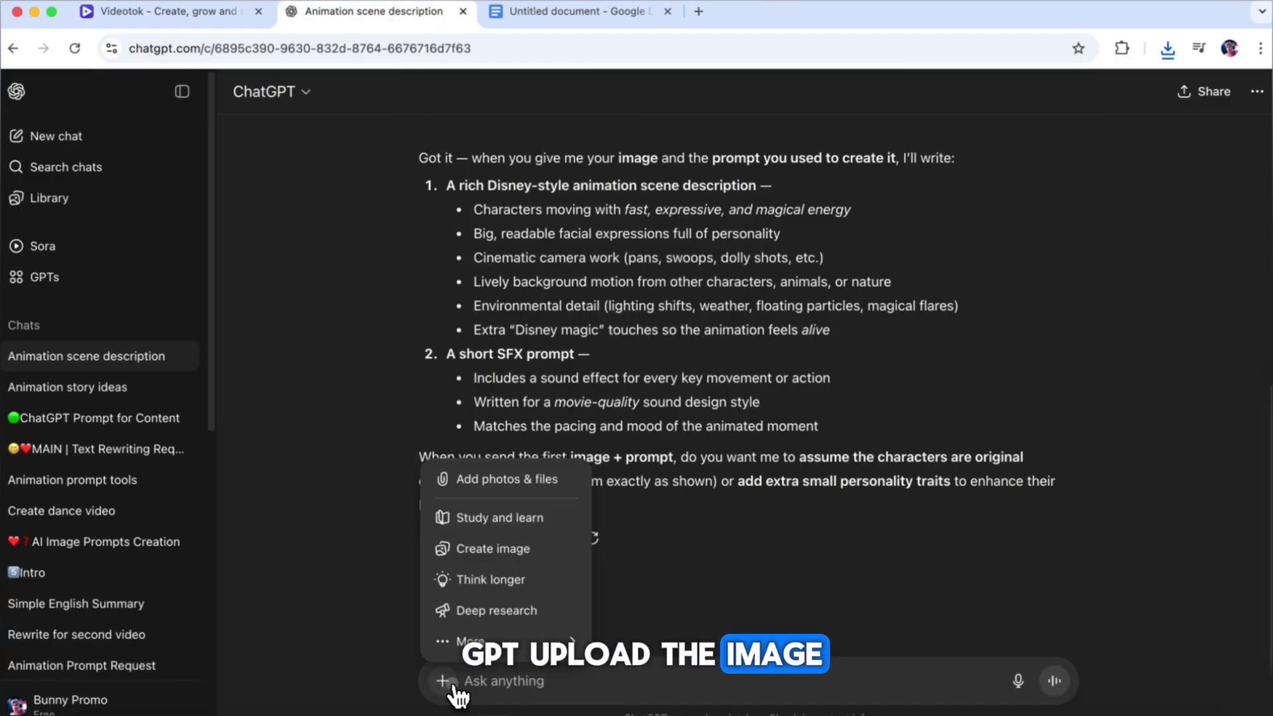
click(490, 477)
double_click(472, 467)
right_click(544, 681)
click(566, 524)
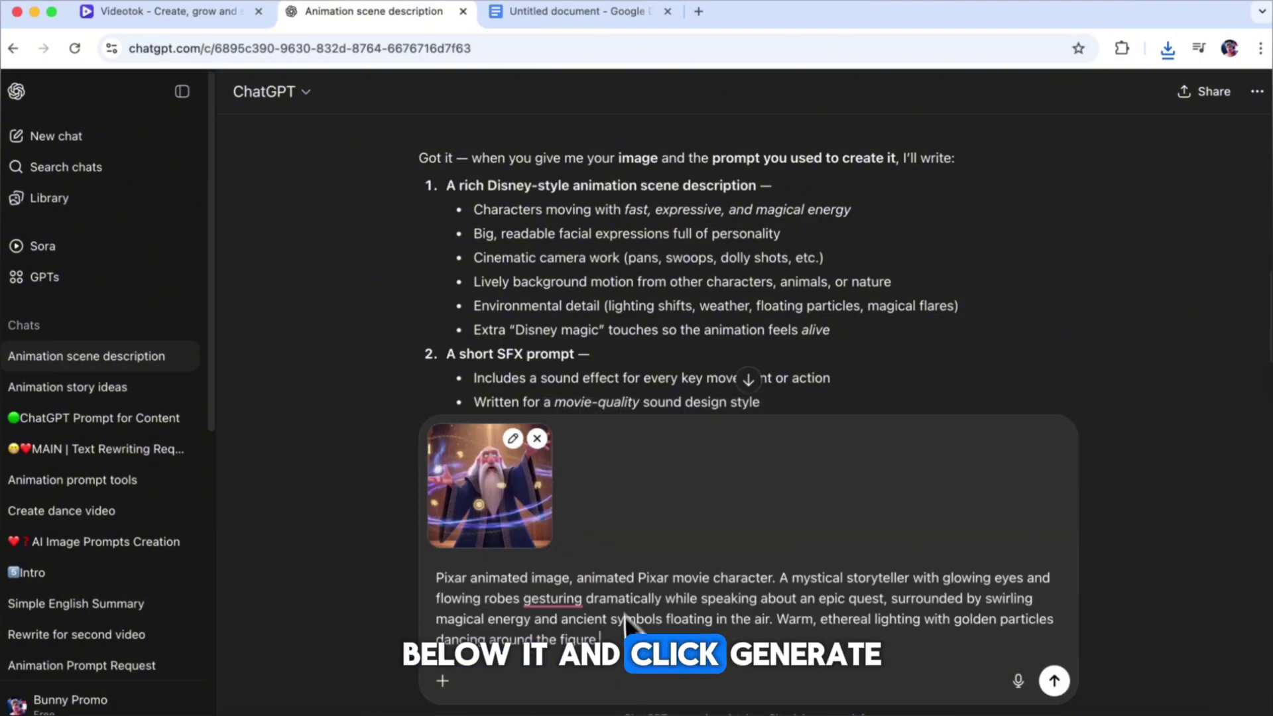
click(1054, 681)
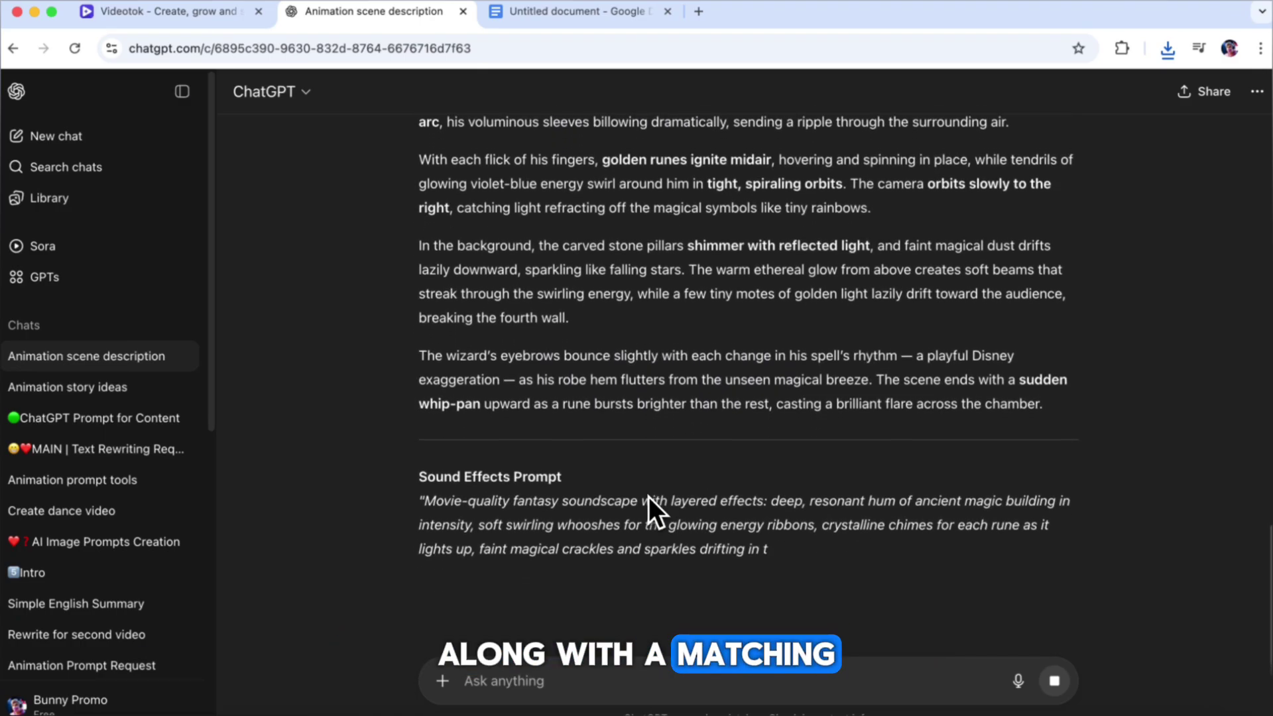
Step: Select the four Disney-style animation description paragraphs to copy them
scroll(648, 496, up, 5)
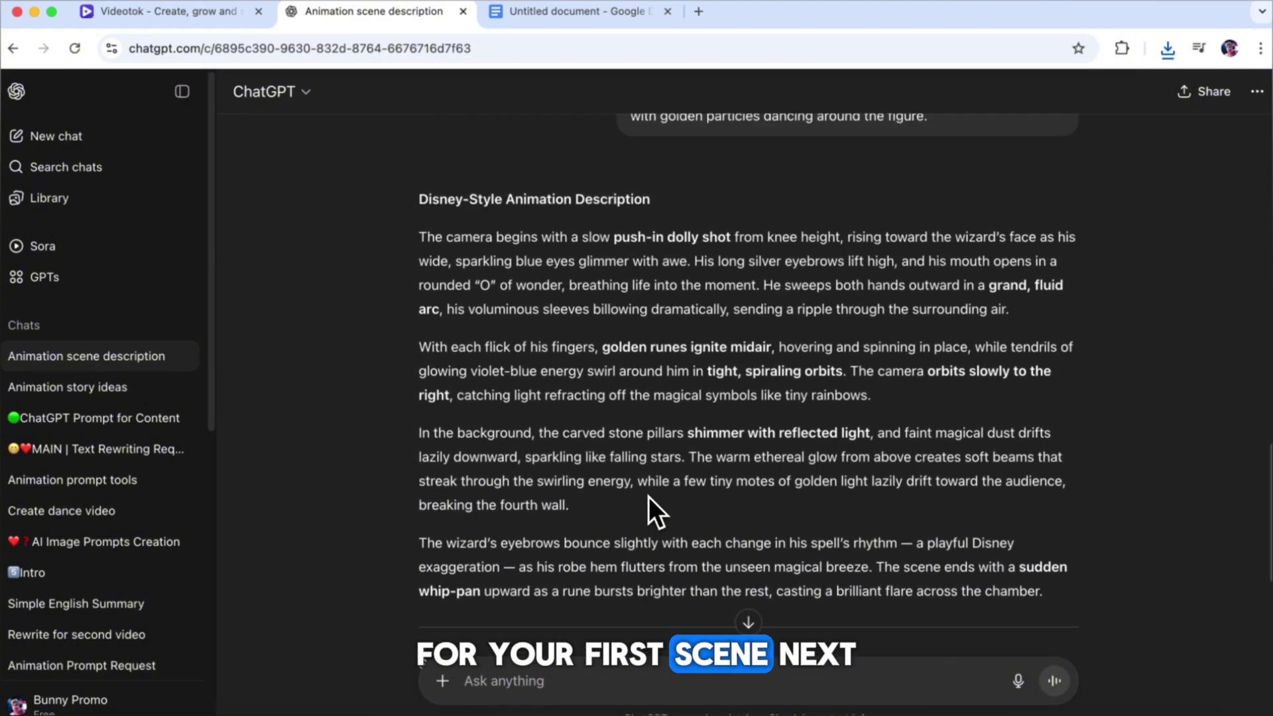
drag(421, 176, 1044, 532)
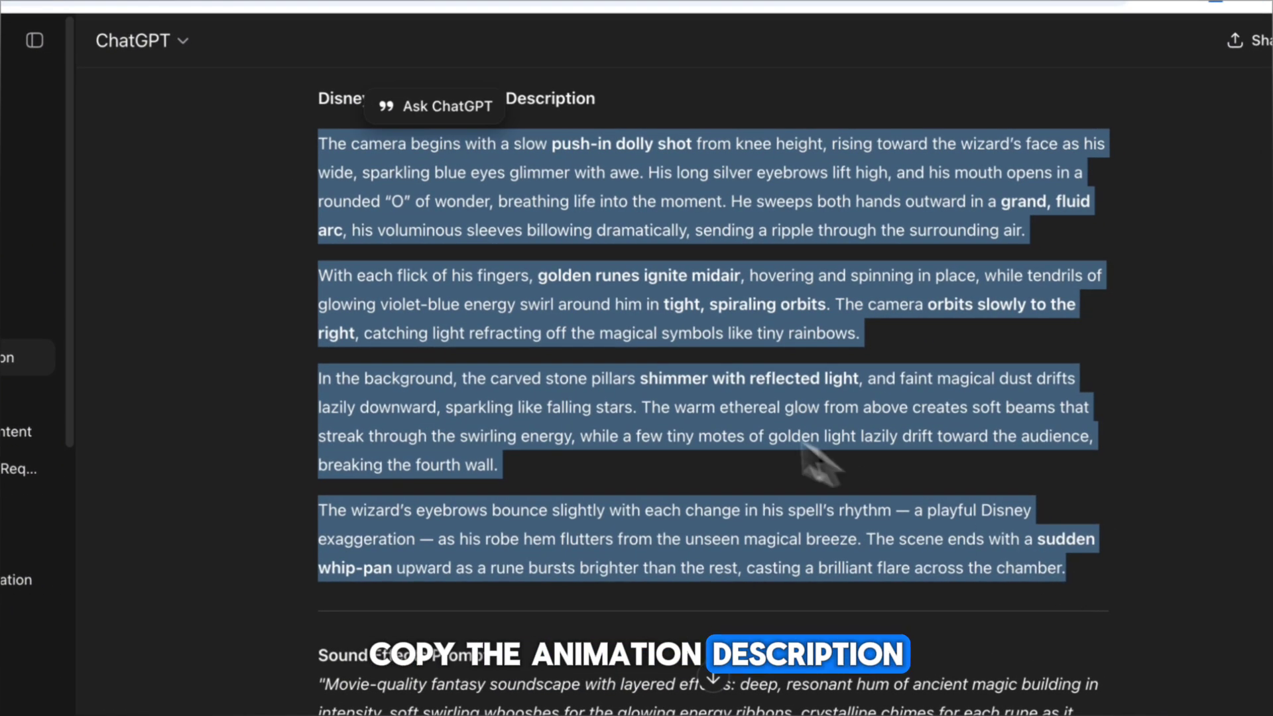
right_click(710, 297)
Step: Paste ChatGPT's animation description into the wizard image's motion prompt
click(193, 27)
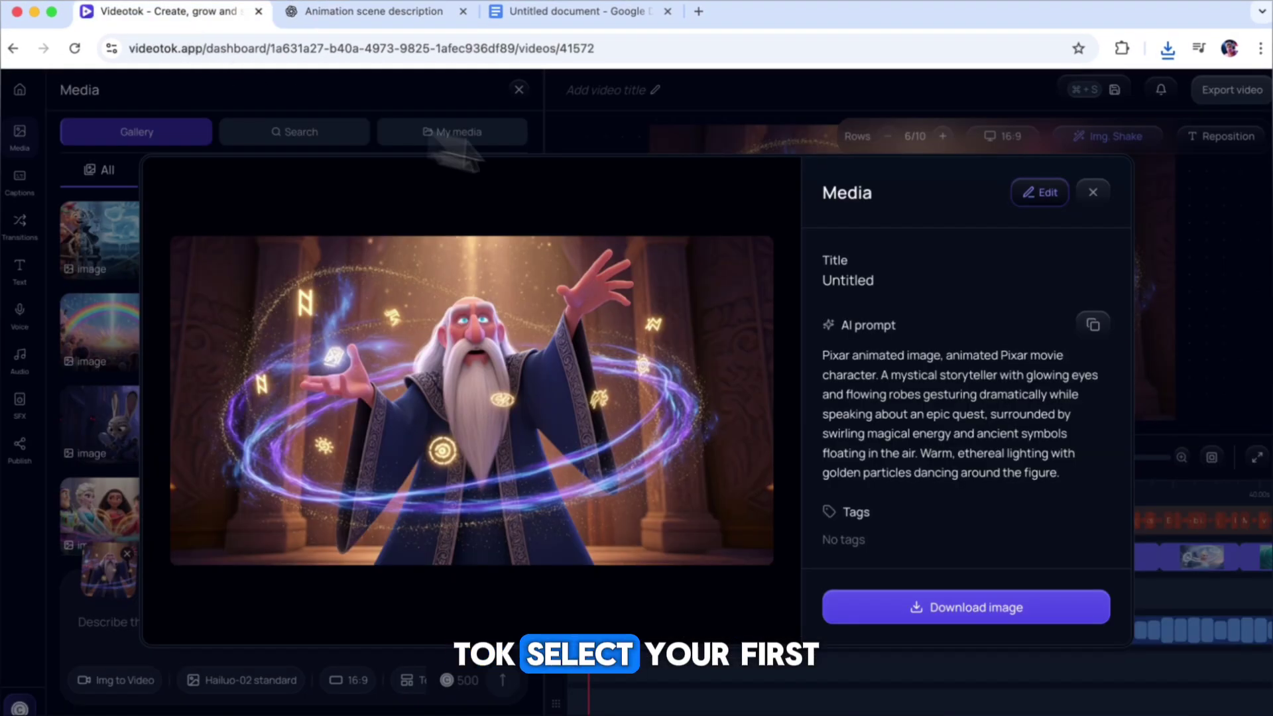
click(1092, 192)
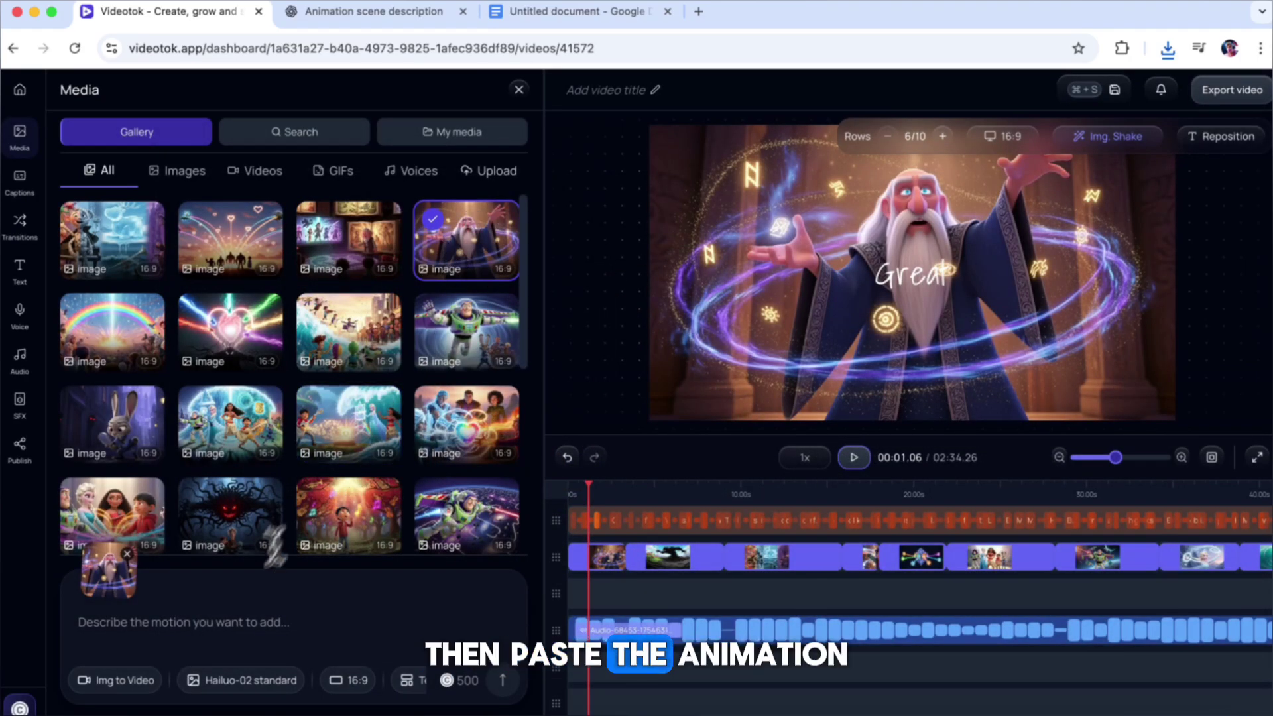
right_click(226, 589)
click(245, 534)
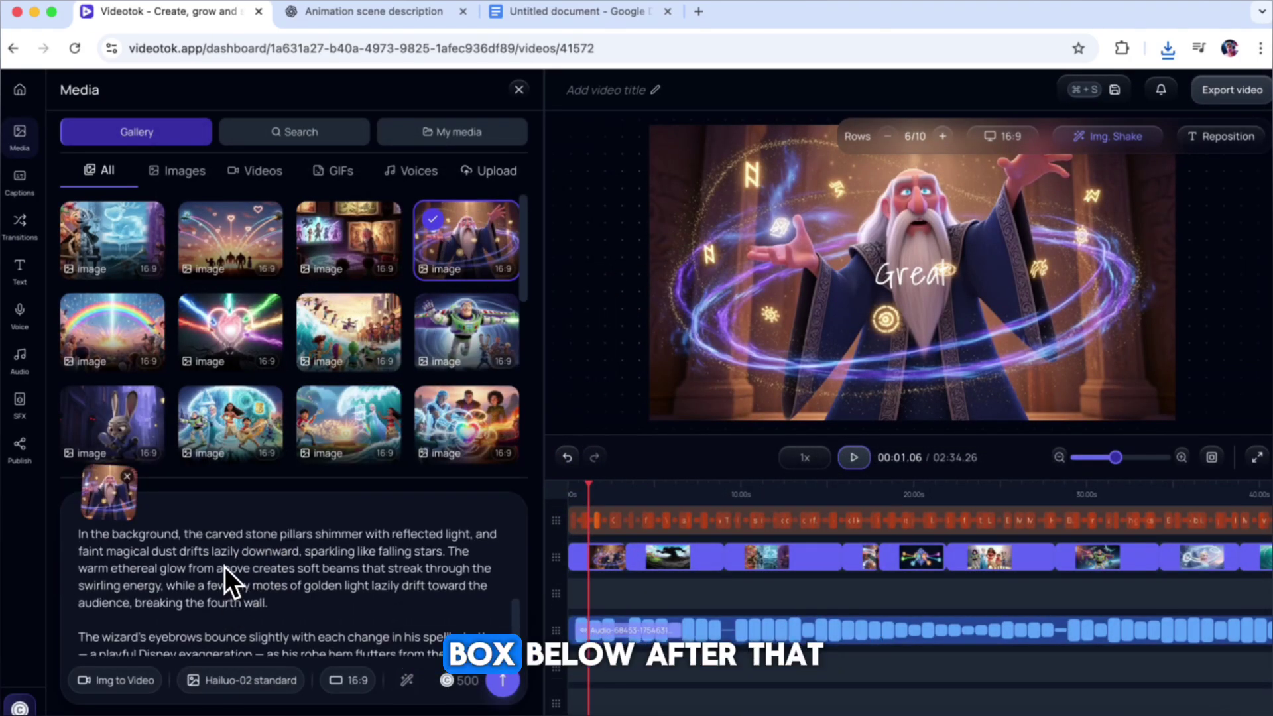
scroll(224, 566, up, 2)
scroll(224, 567, down, 5)
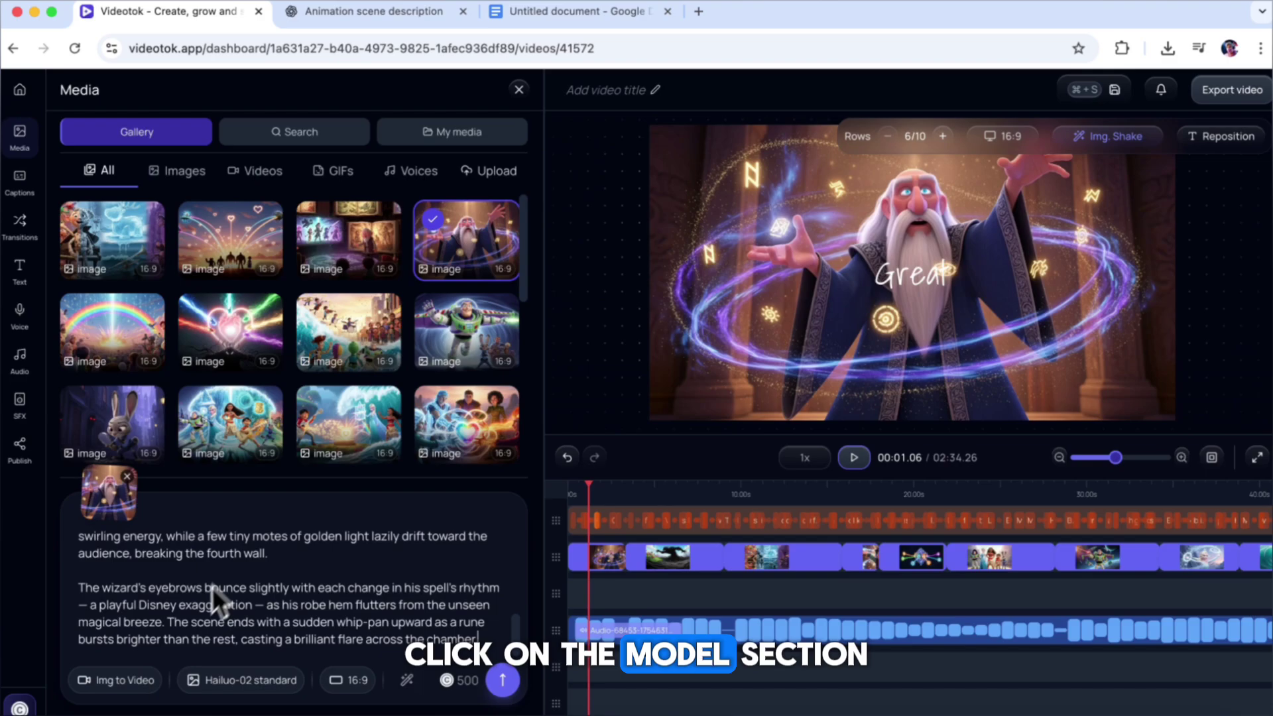
Step: Choose Veo 3 Fast as the motion model, for 4000 credits
click(243, 686)
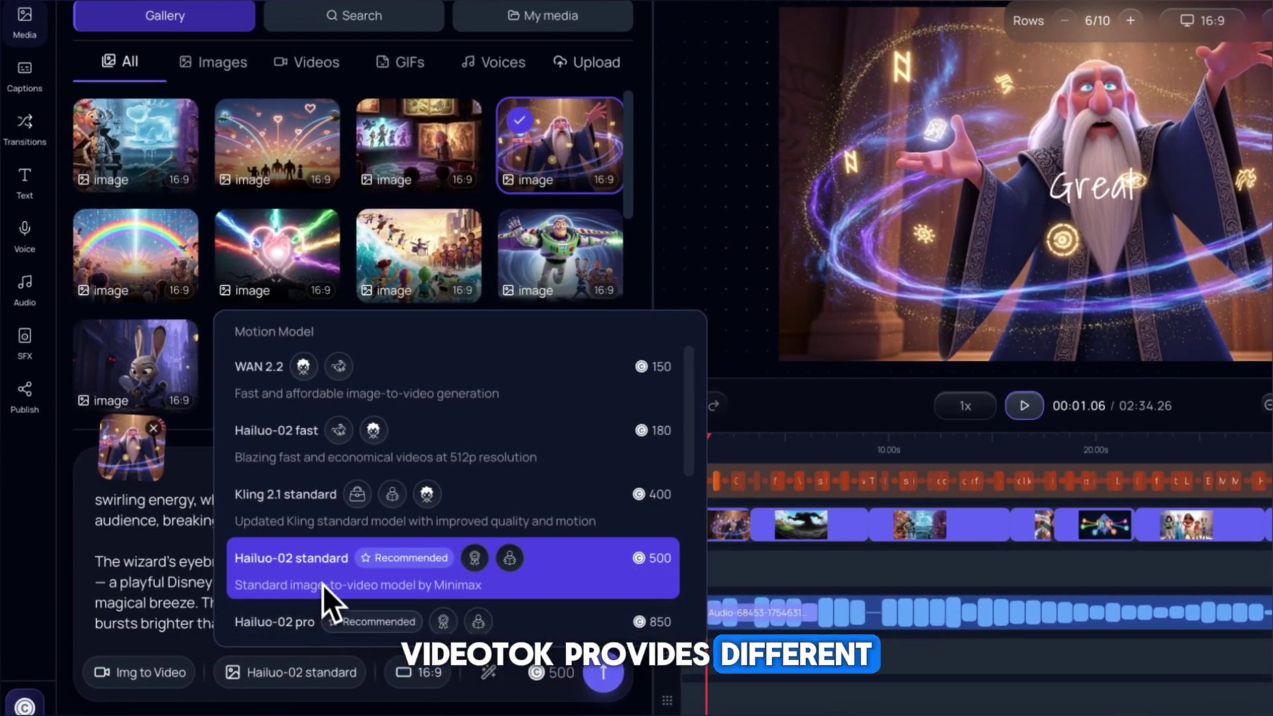
scroll(287, 475, down, 1)
scroll(286, 475, down, 4)
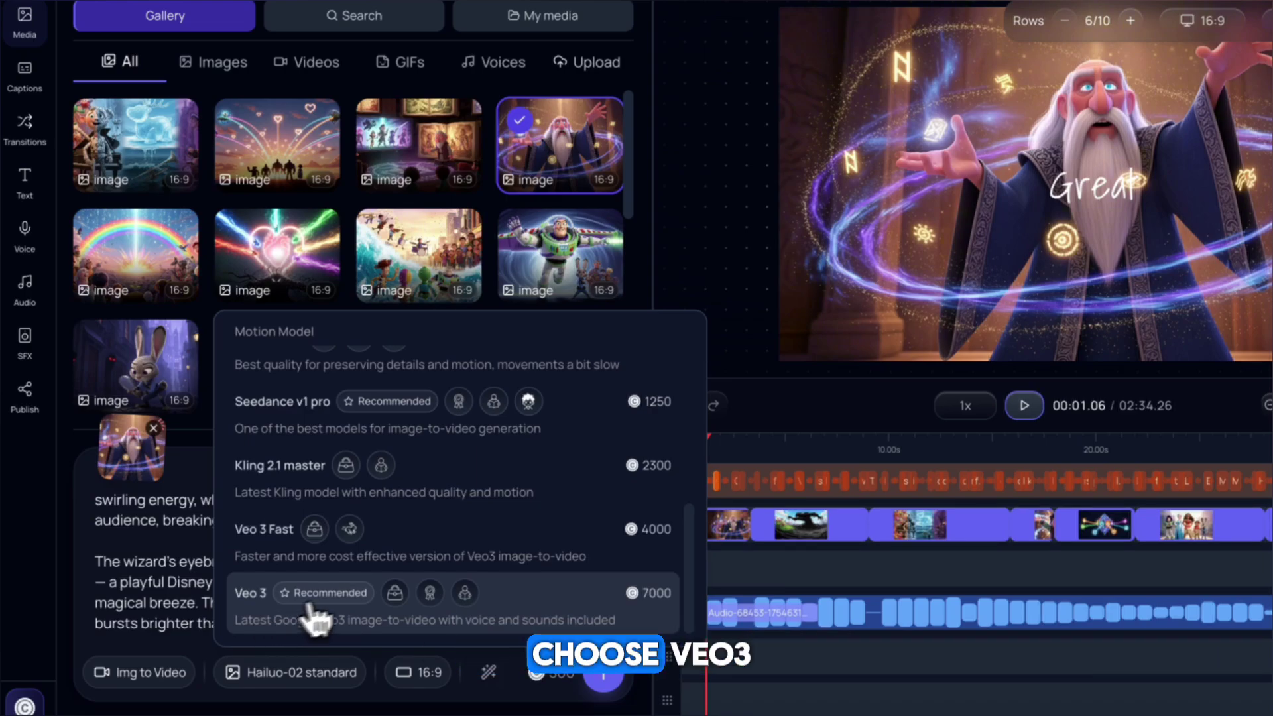
scroll(411, 623, up, 1)
click(432, 583)
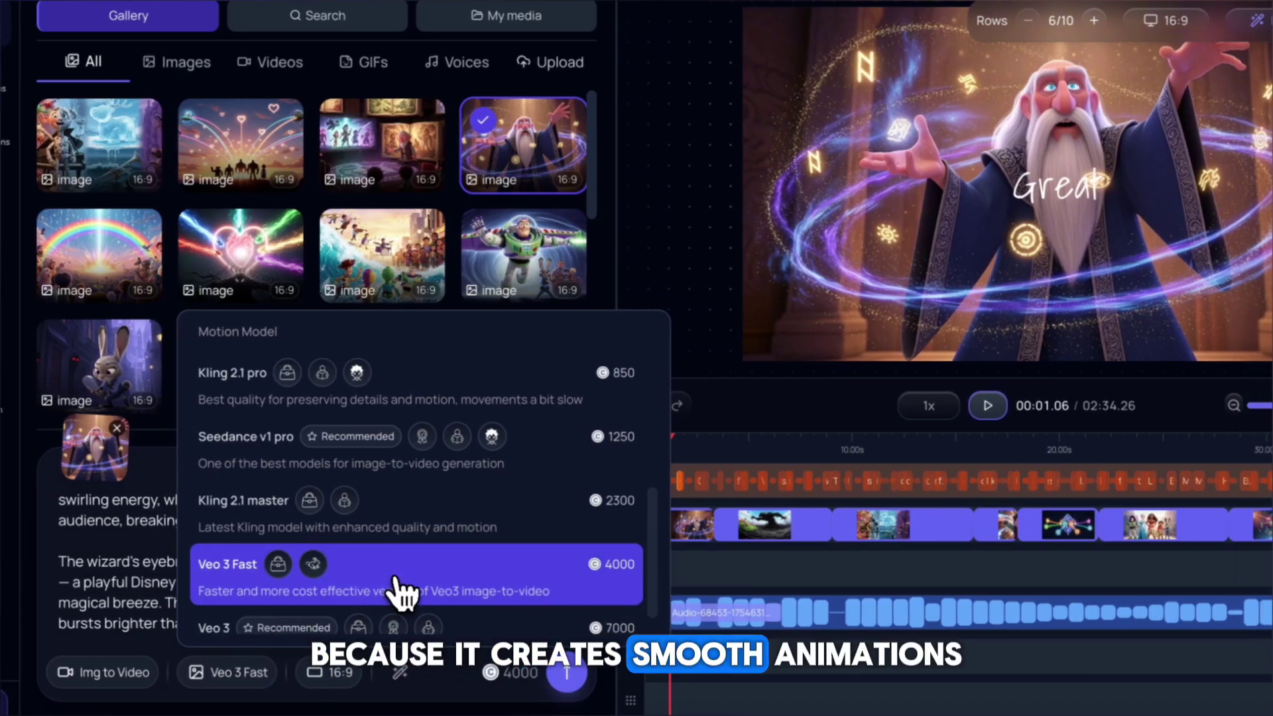
click(456, 664)
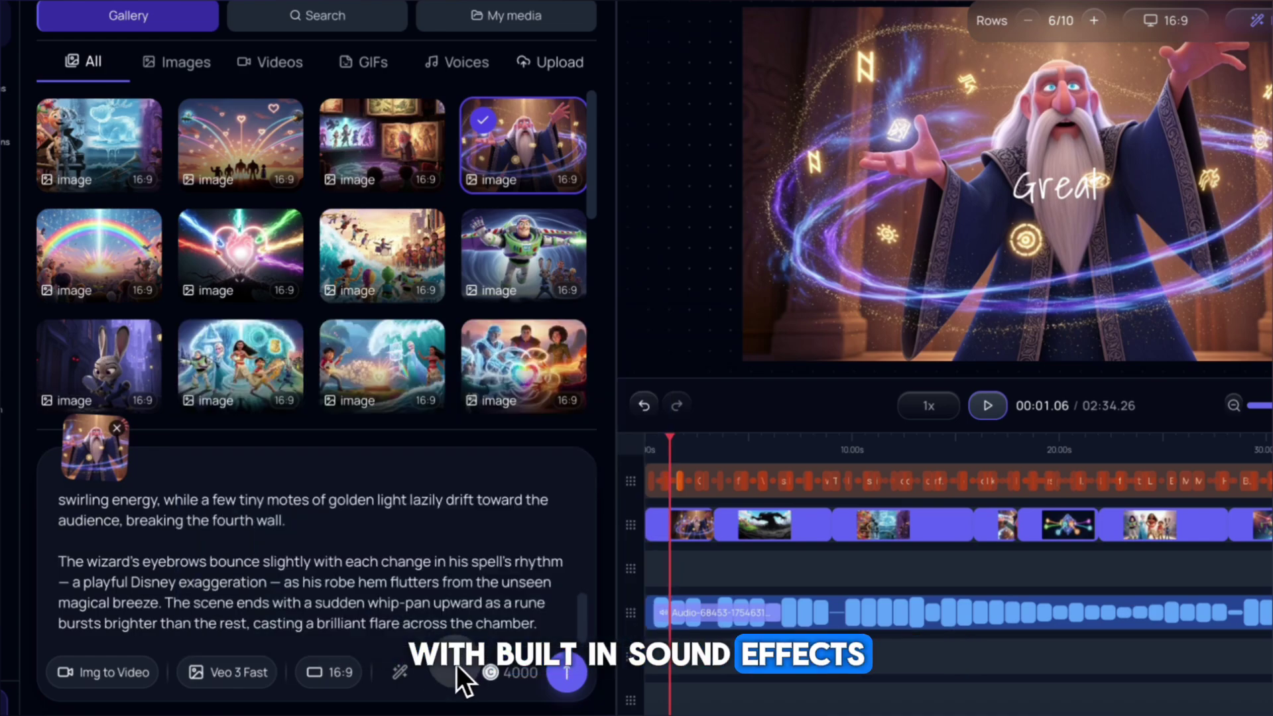
Step: Generate the 8-second Veo 3 Fast wizard clip, play it back, then filter the gallery to images
click(566, 674)
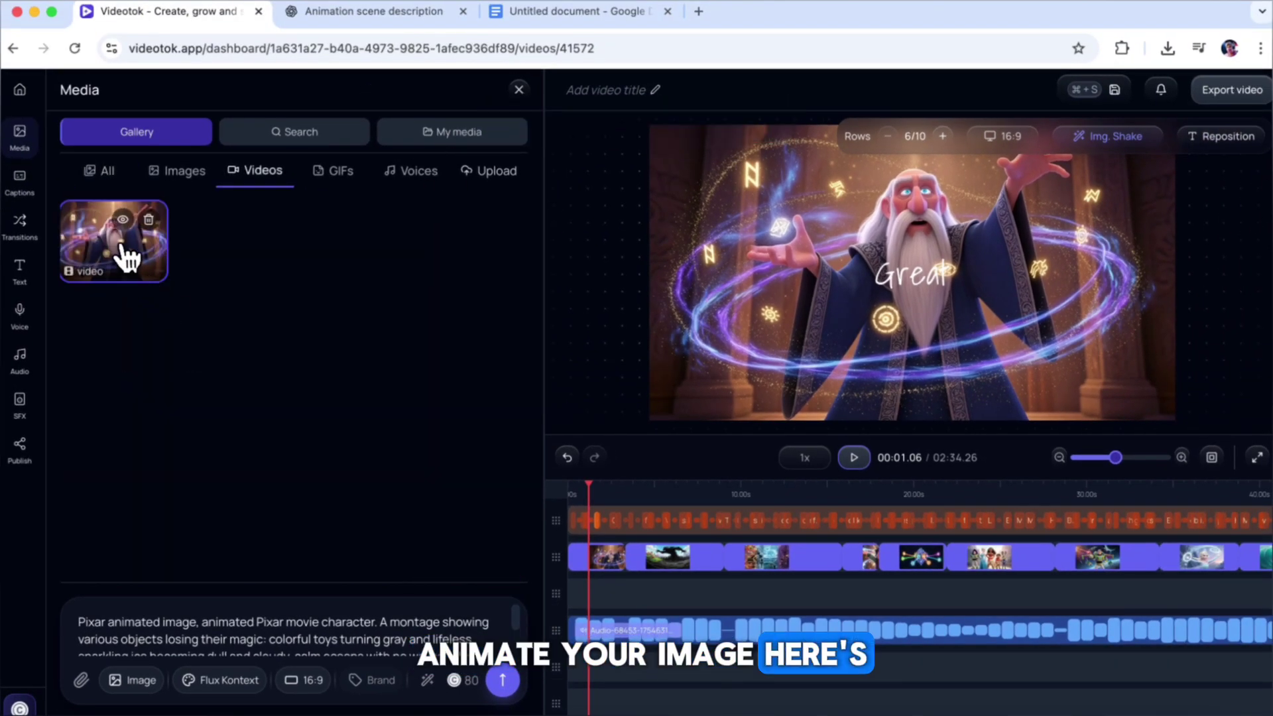
click(126, 256)
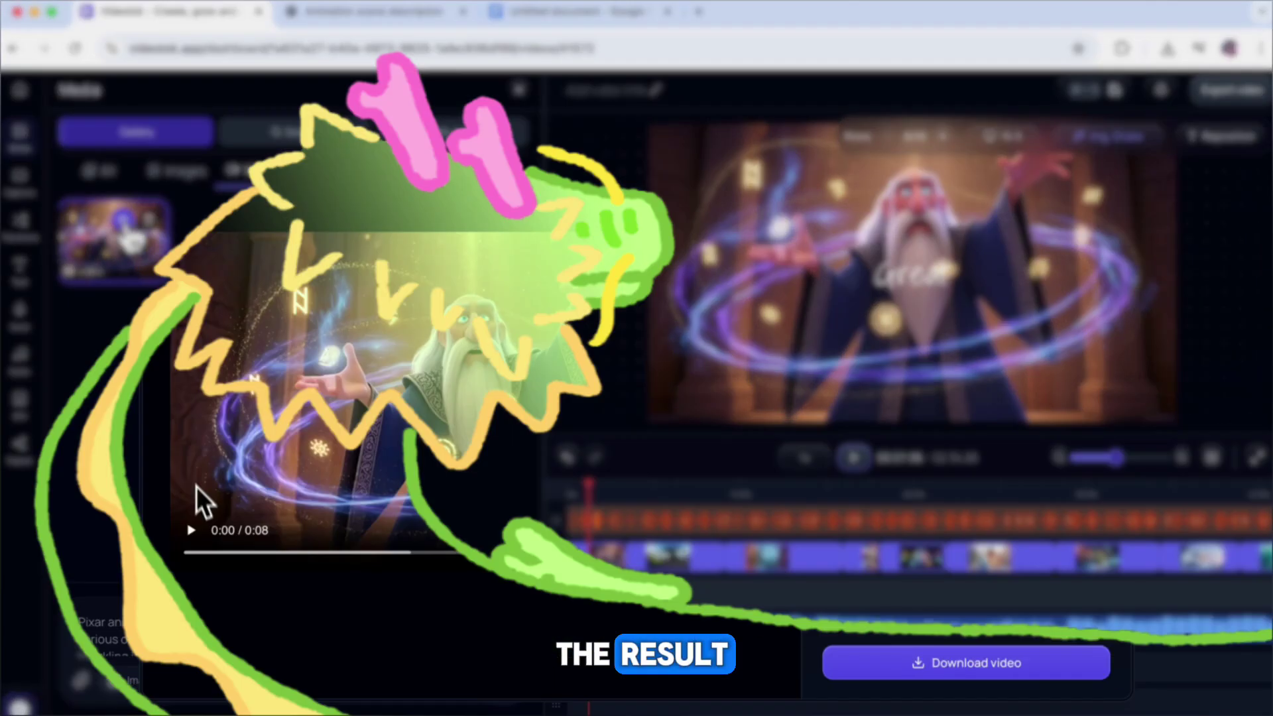
click(191, 531)
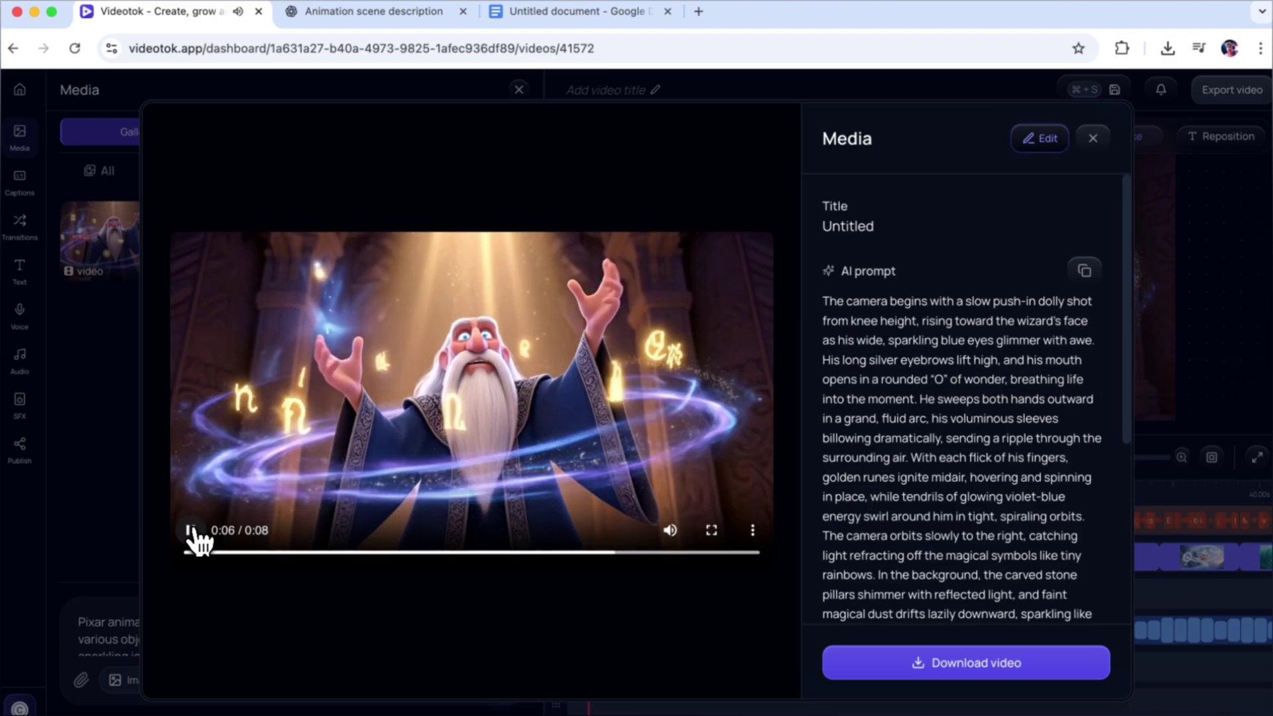
click(191, 530)
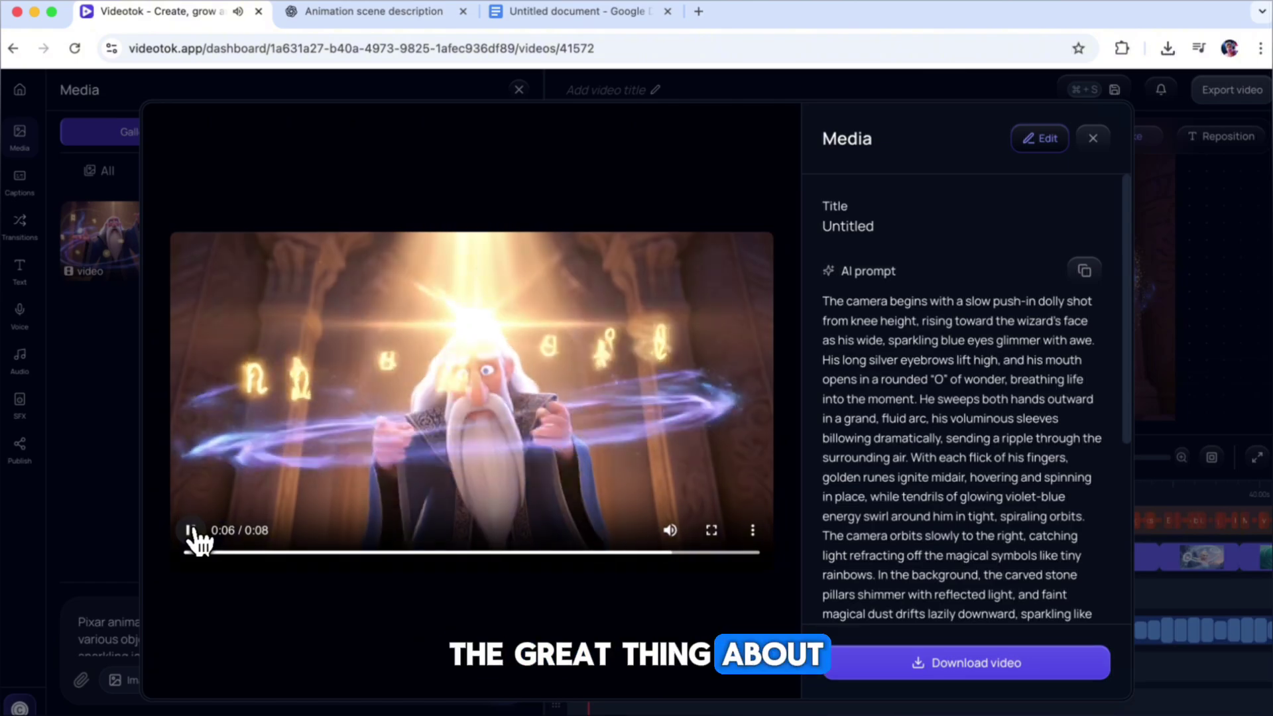
click(1093, 141)
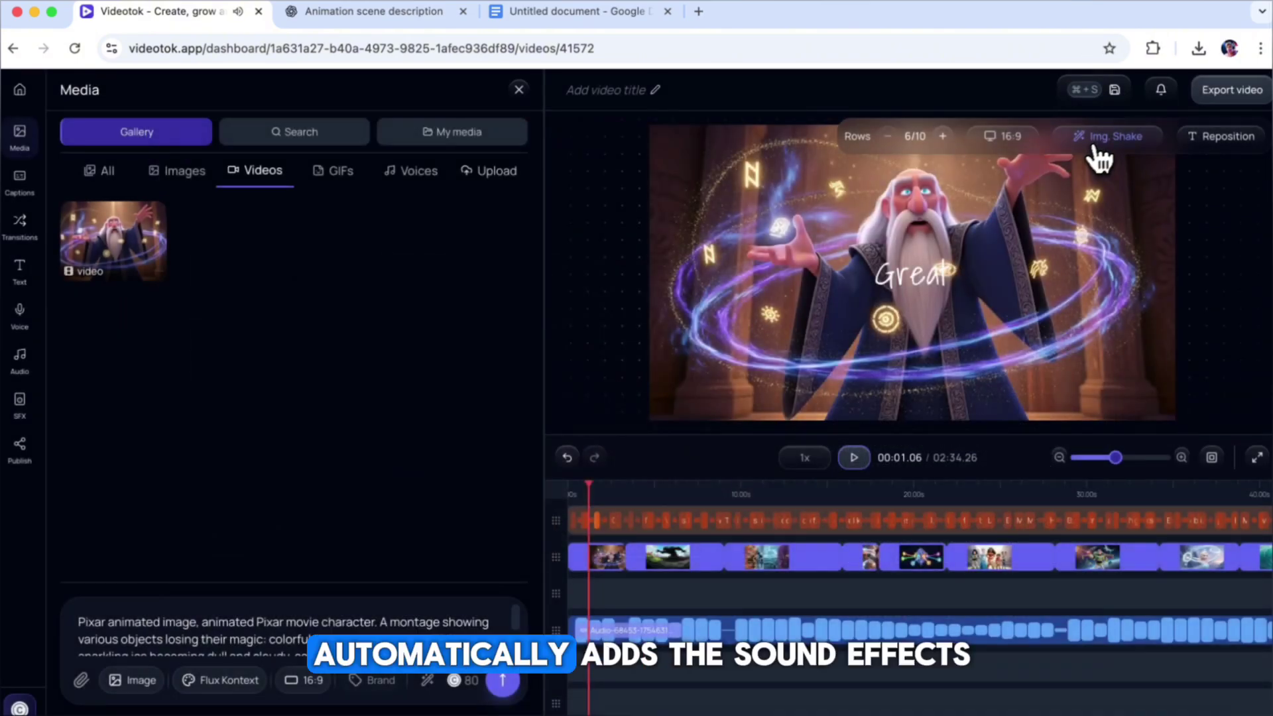
click(117, 180)
click(172, 176)
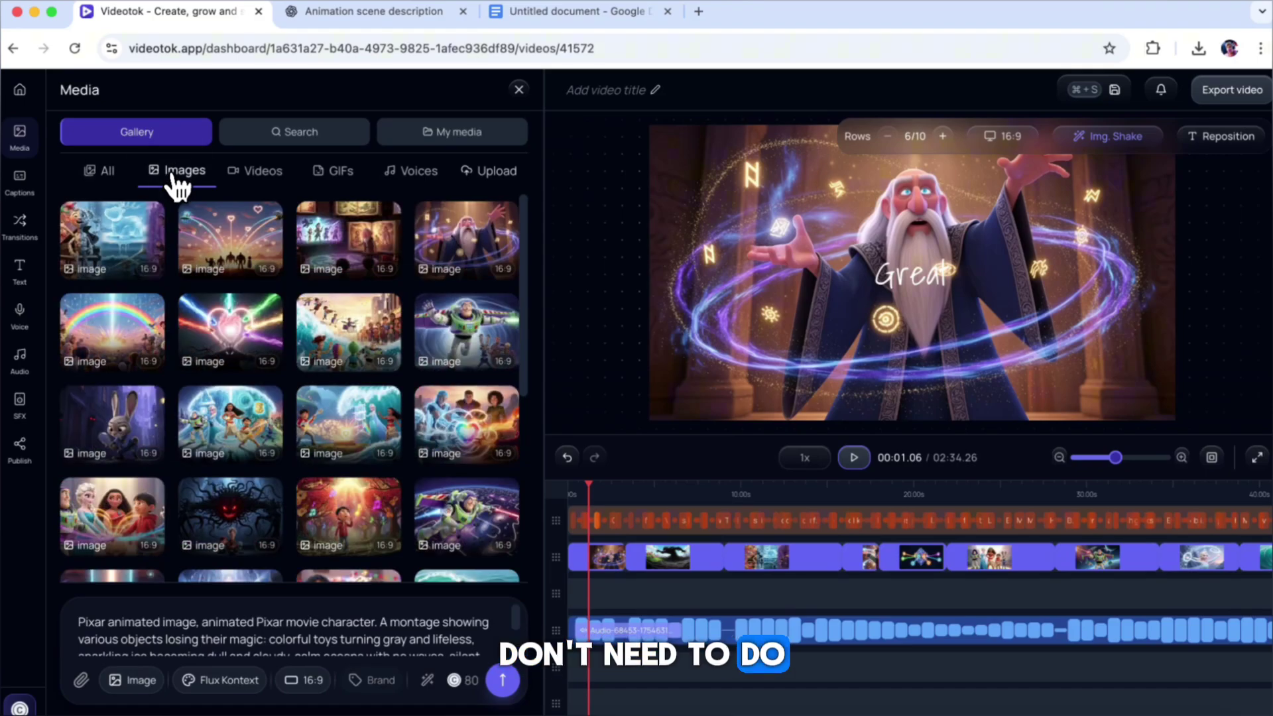
Step: Move to the second scene and attach the black creature image for animation
click(120, 177)
drag(588, 490, 663, 504)
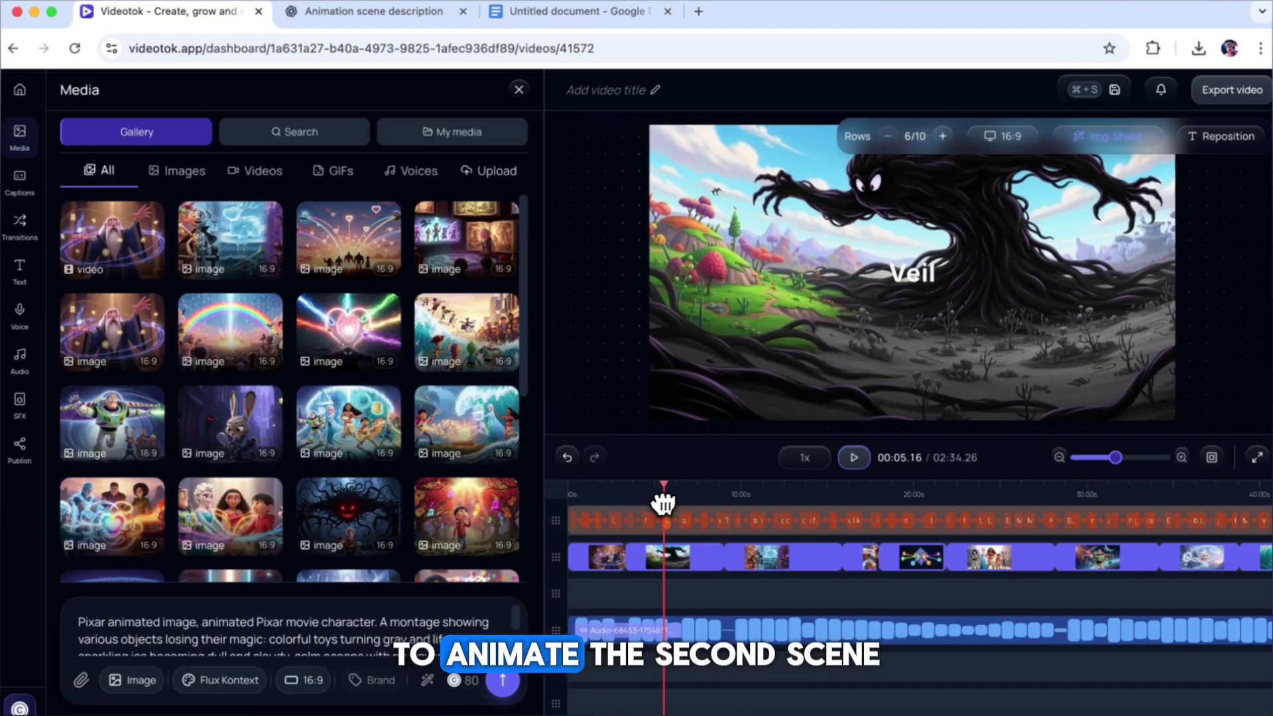
scroll(341, 455, down, 10)
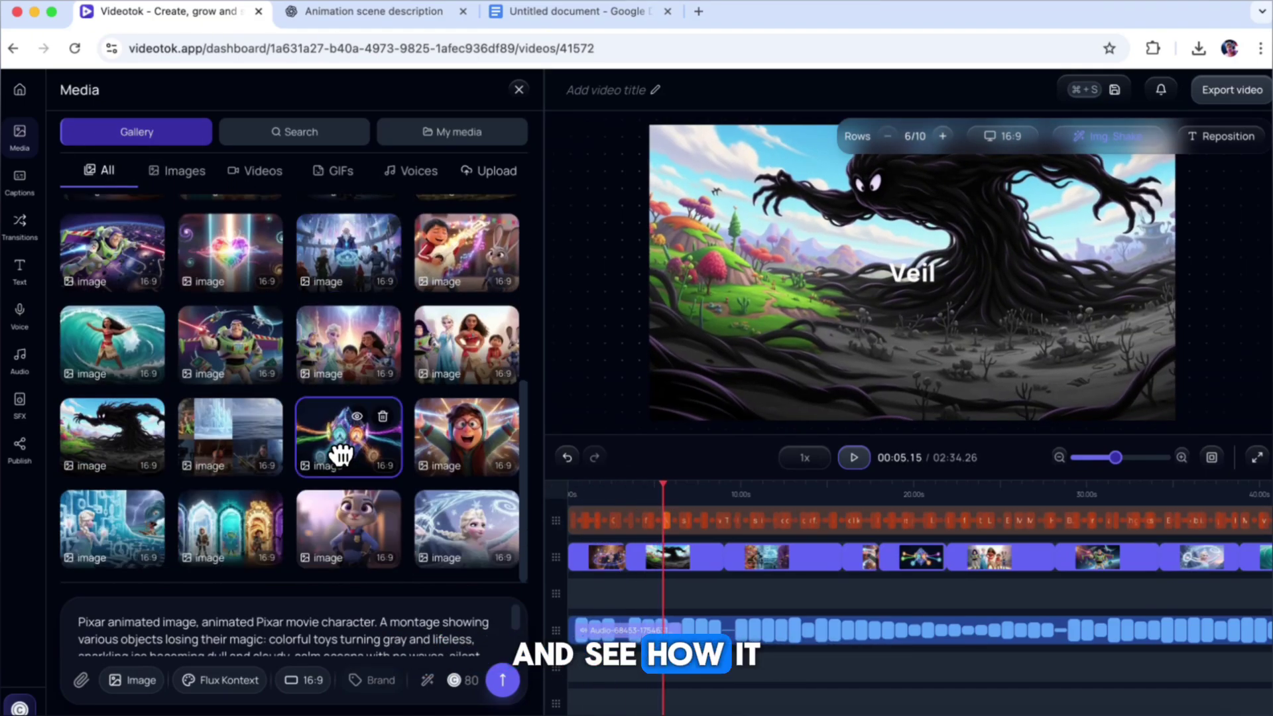
click(118, 430)
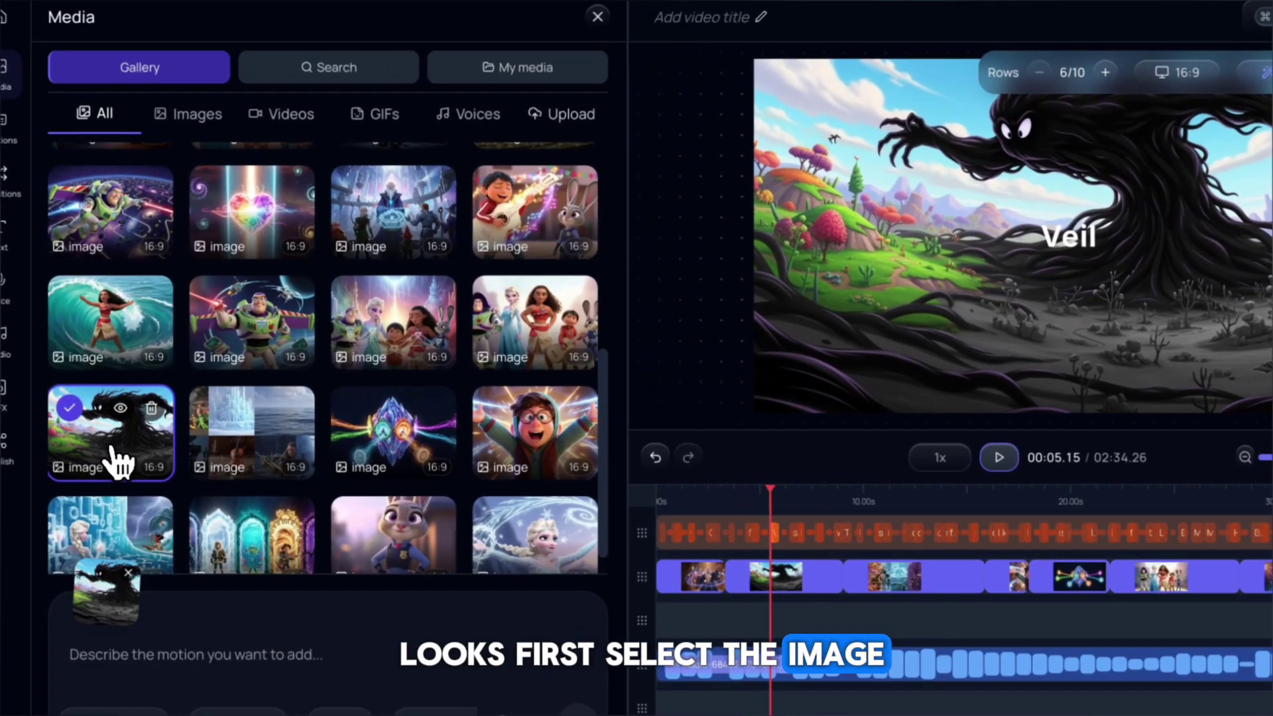
Step: Copy the Voidveil image's AI prompt and download the image
click(121, 407)
click(1122, 292)
click(1011, 651)
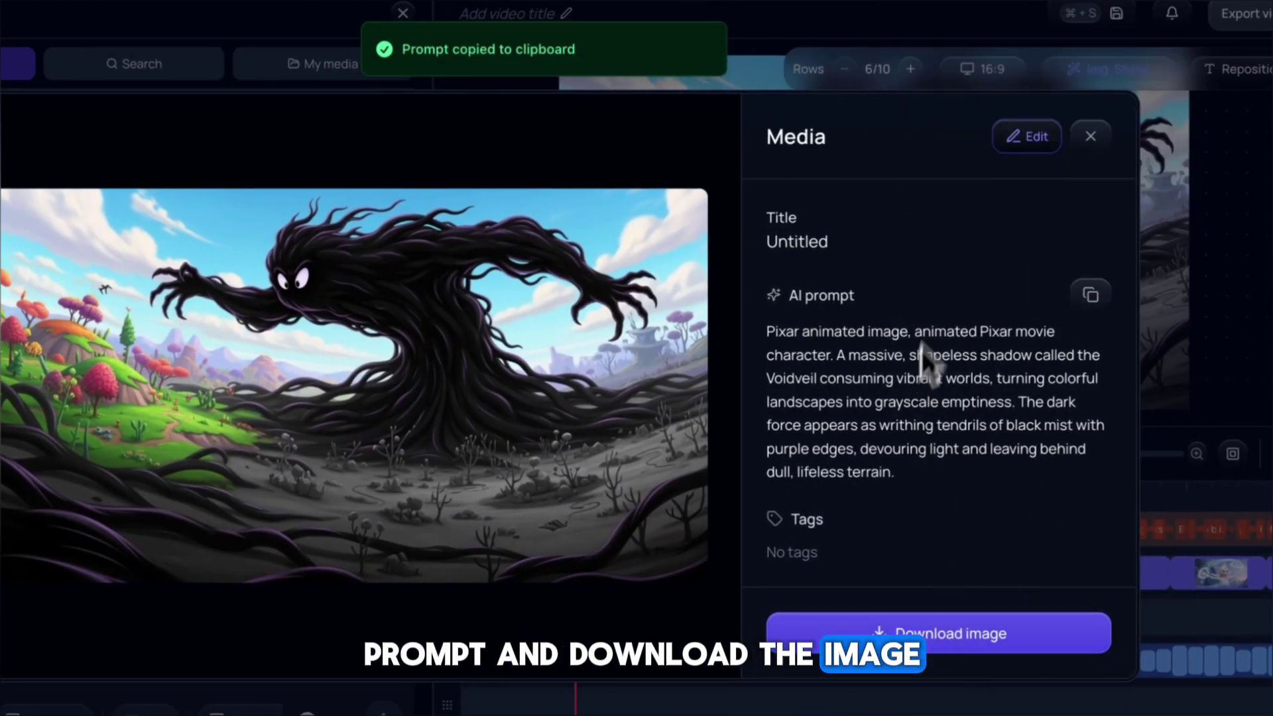
click(1089, 136)
Step: Send the downloaded Voidveil image and its AI prompt to ChatGPT
click(404, 13)
scroll(431, 298, down, 5)
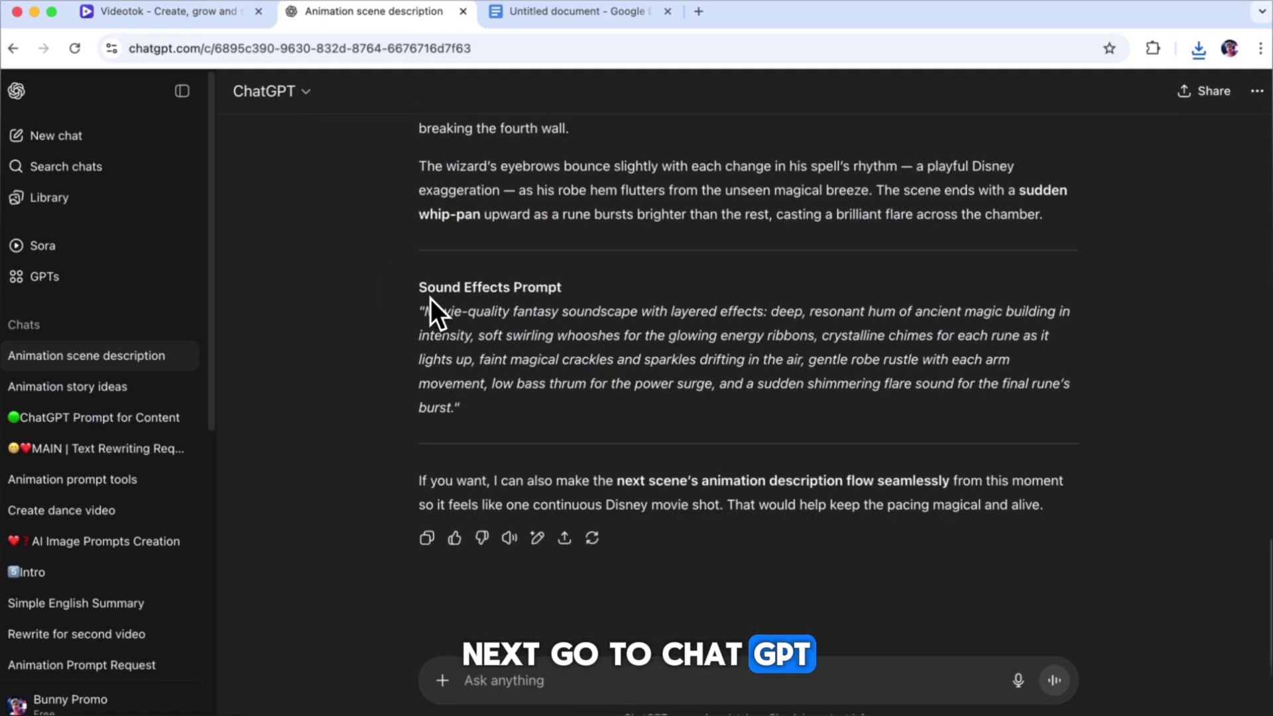
click(442, 680)
click(473, 484)
click(529, 303)
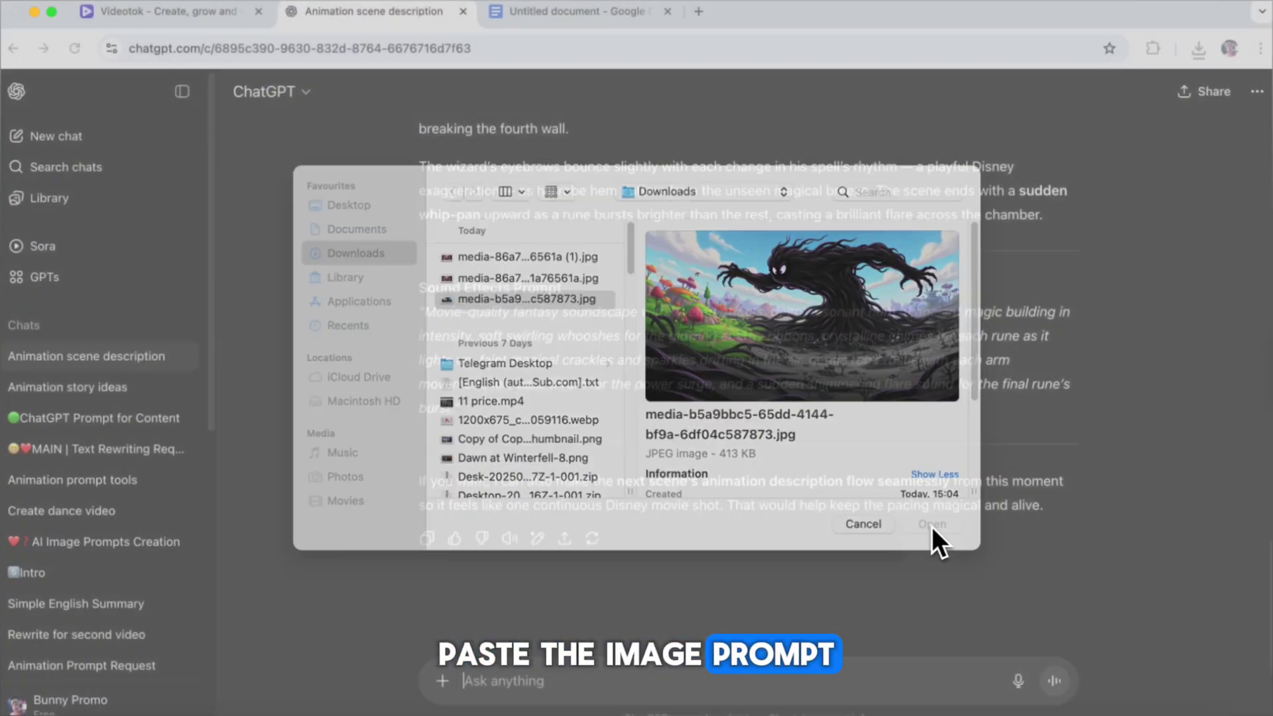
click(932, 529)
right_click(678, 682)
click(702, 523)
key(Return)
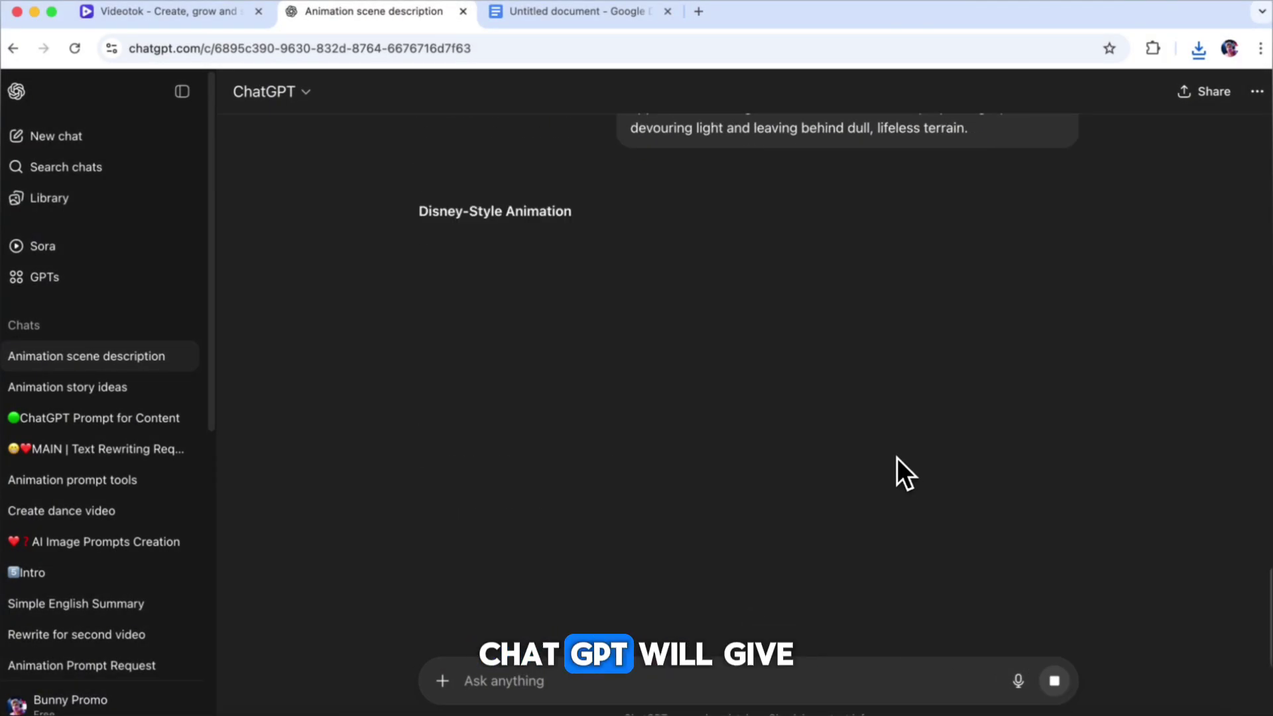
Step: Copy ChatGPT's Disney-style Voidveil animation description
scroll(897, 457, up, 2)
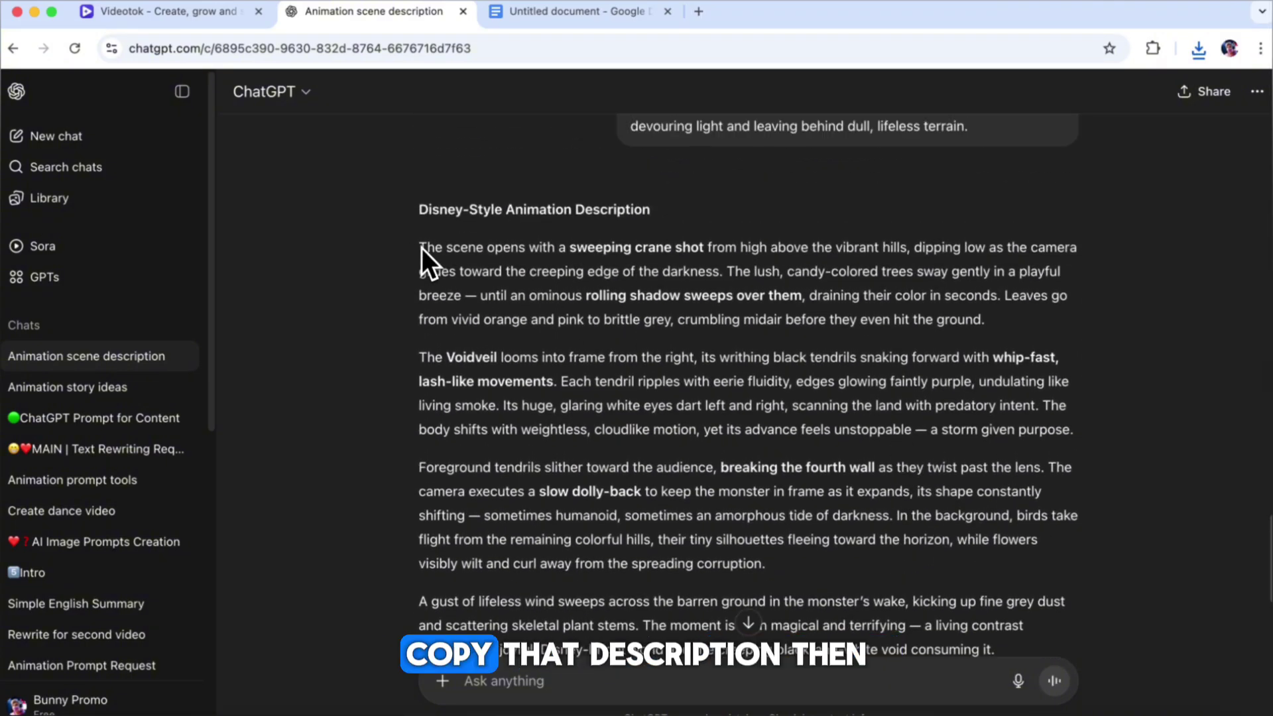
drag(422, 248, 998, 411)
right_click(855, 287)
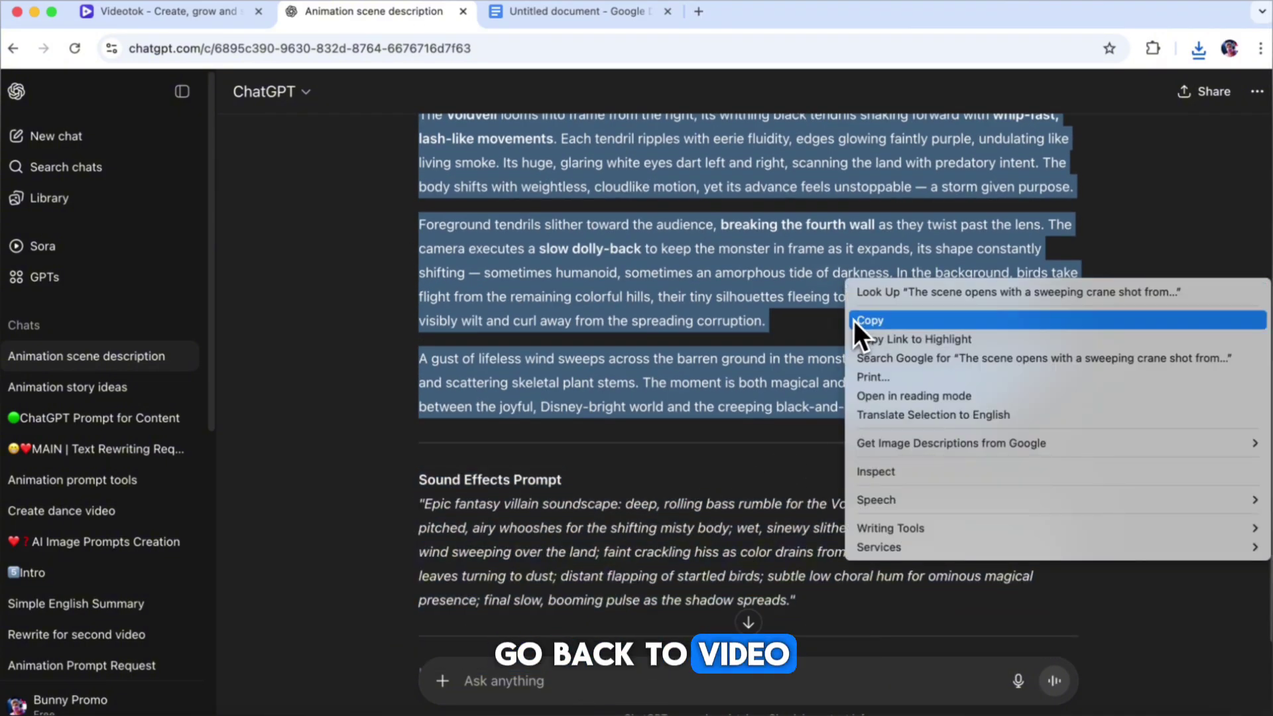
click(855, 320)
click(166, 11)
Step: Paste the Voidveil scene description into the motion prompt
right_click(188, 625)
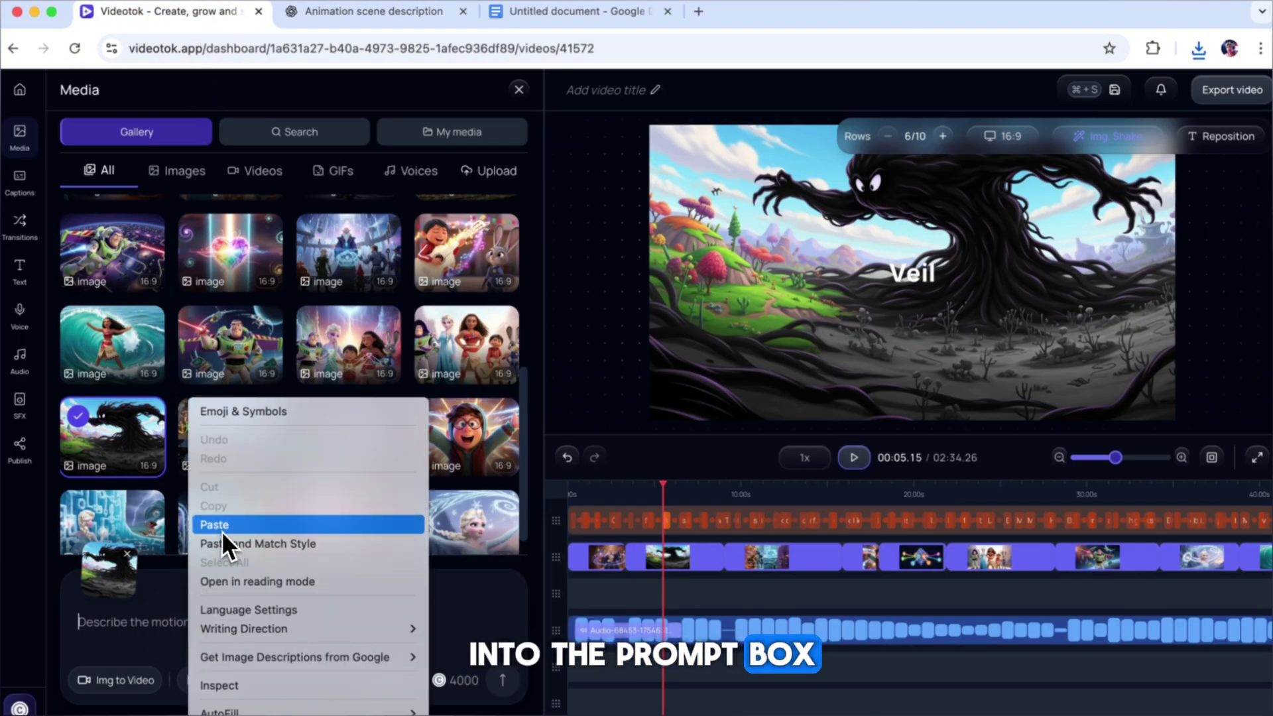
click(221, 531)
scroll(236, 599, up, 5)
Step: Choose Kling 2.1 pro as the motion model and start generating the clip
click(237, 683)
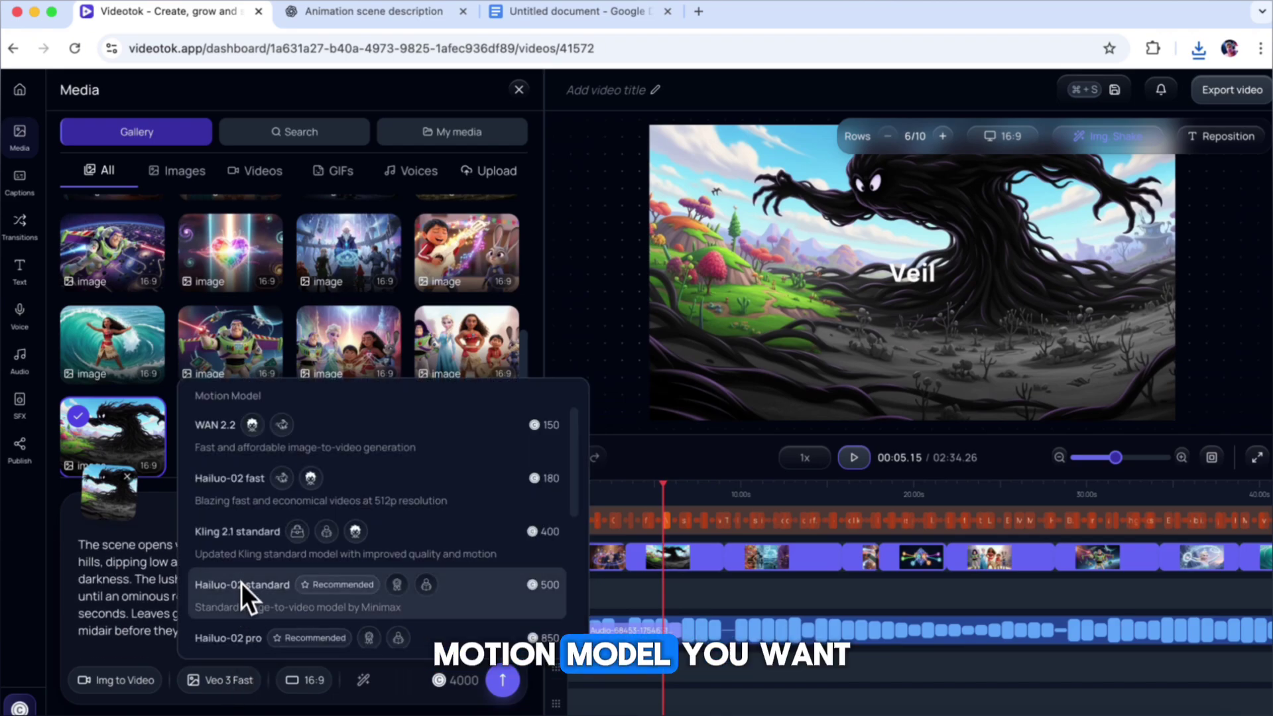
scroll(241, 575, down, 5)
scroll(225, 523, up, 1)
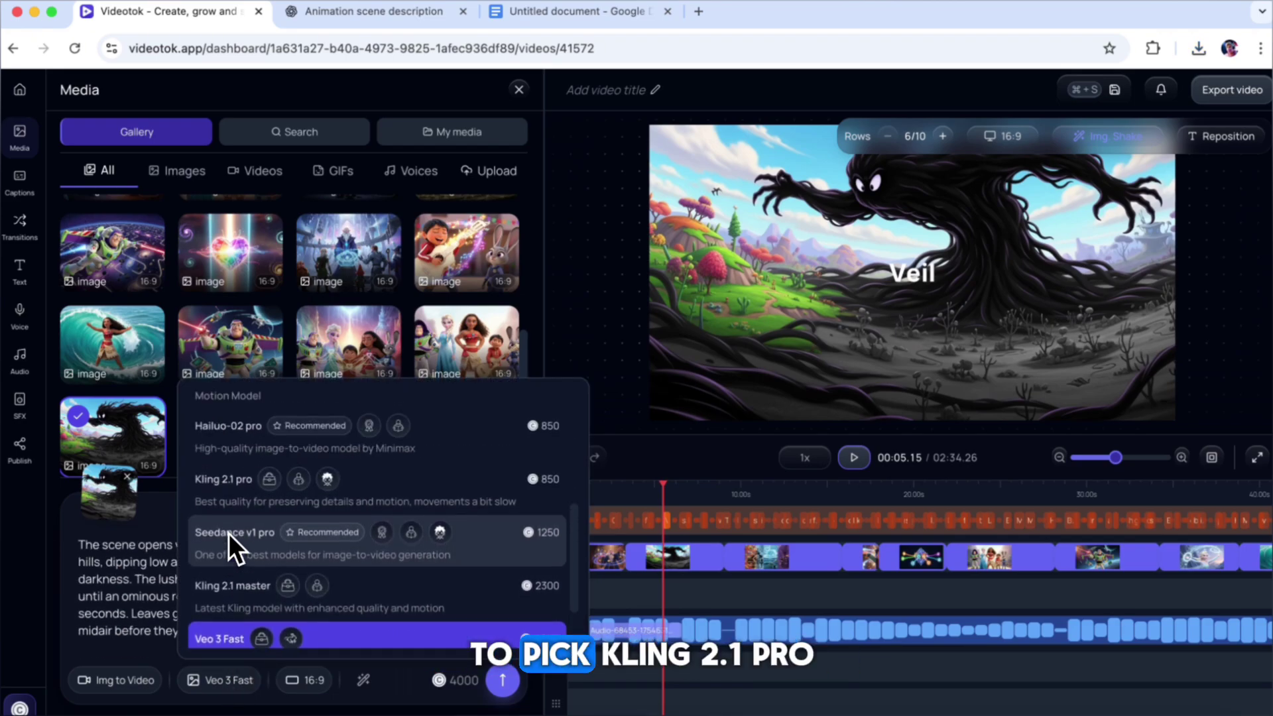
click(226, 491)
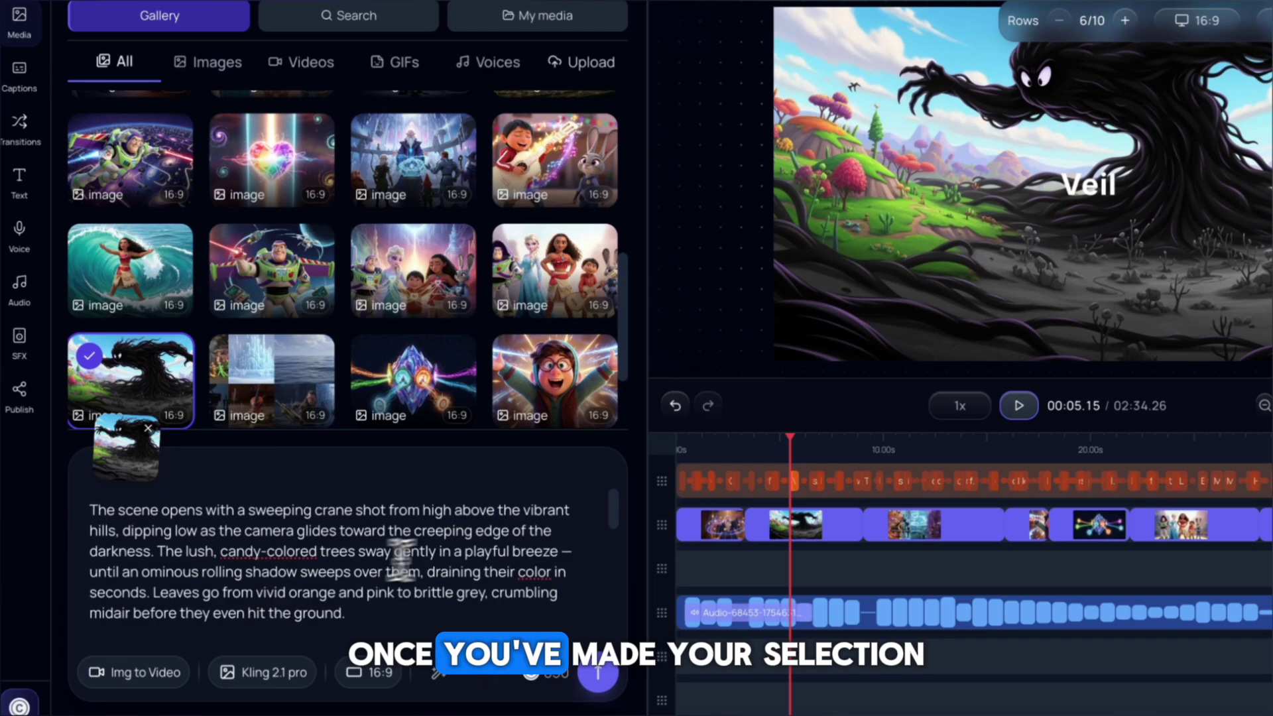
click(599, 672)
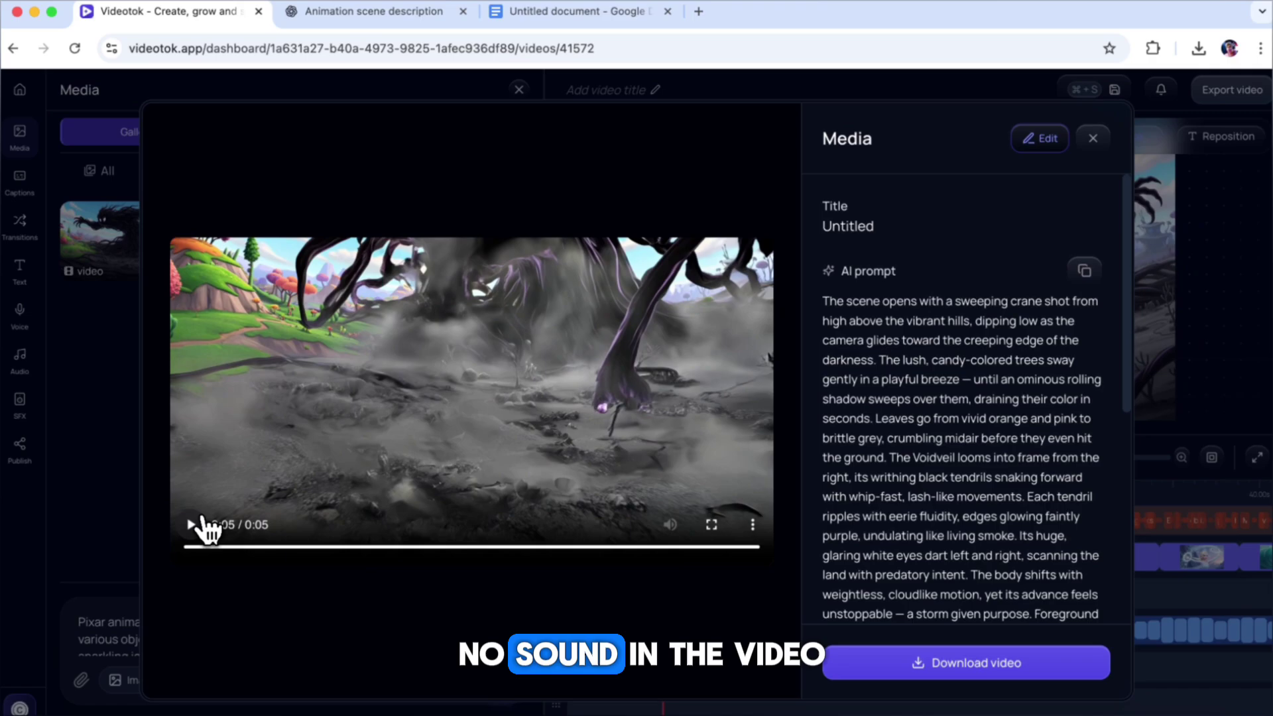
Step: Replay the generated Voidveil motion clip, then select it in Videos for sound effects
click(198, 523)
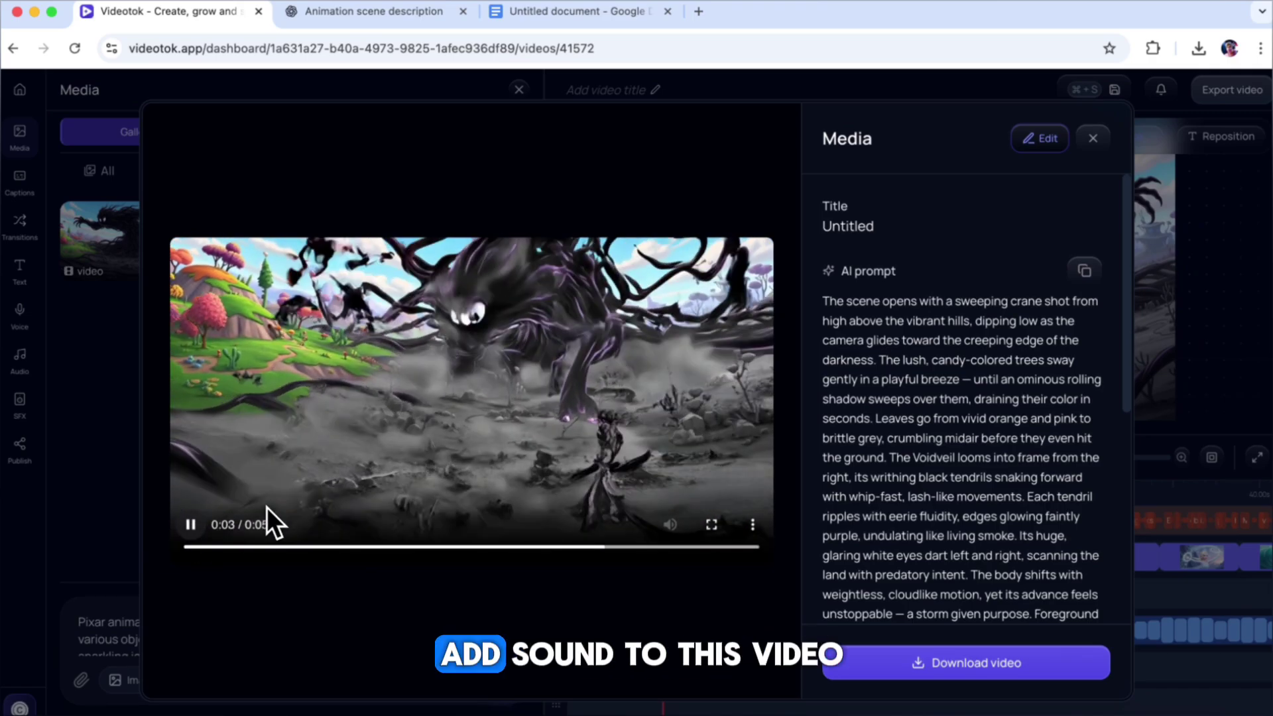
click(1092, 138)
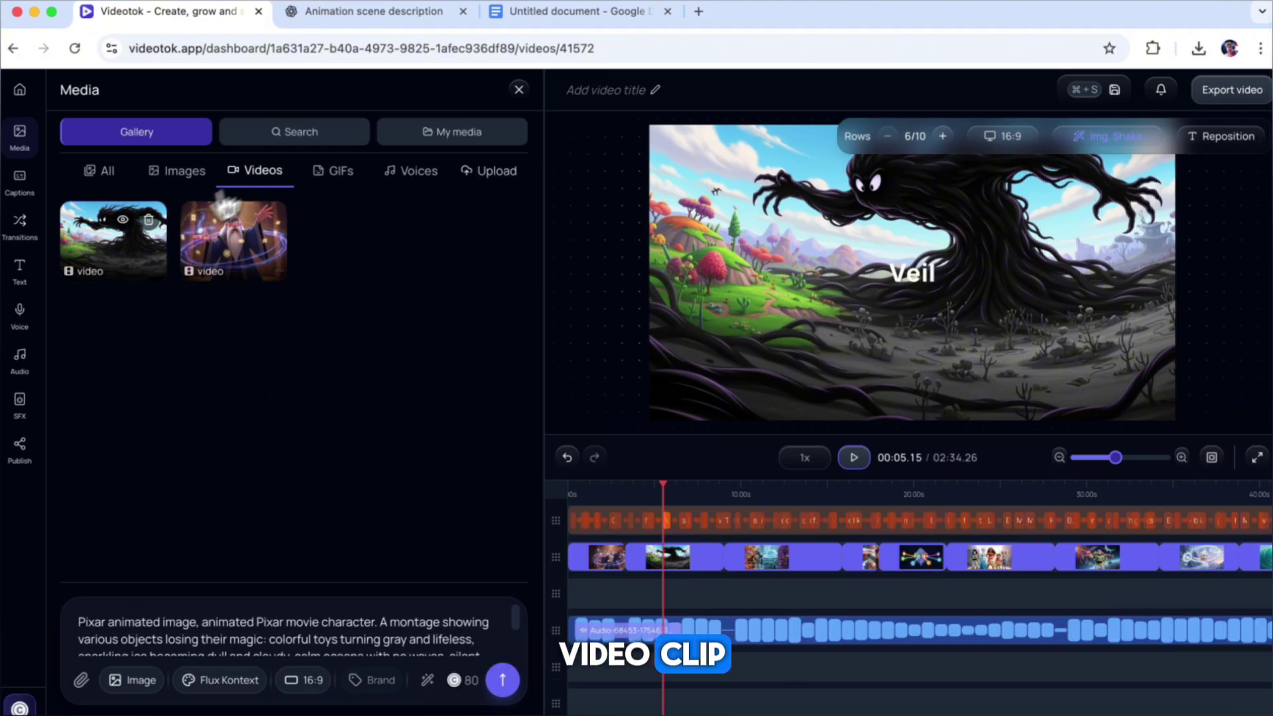
click(117, 267)
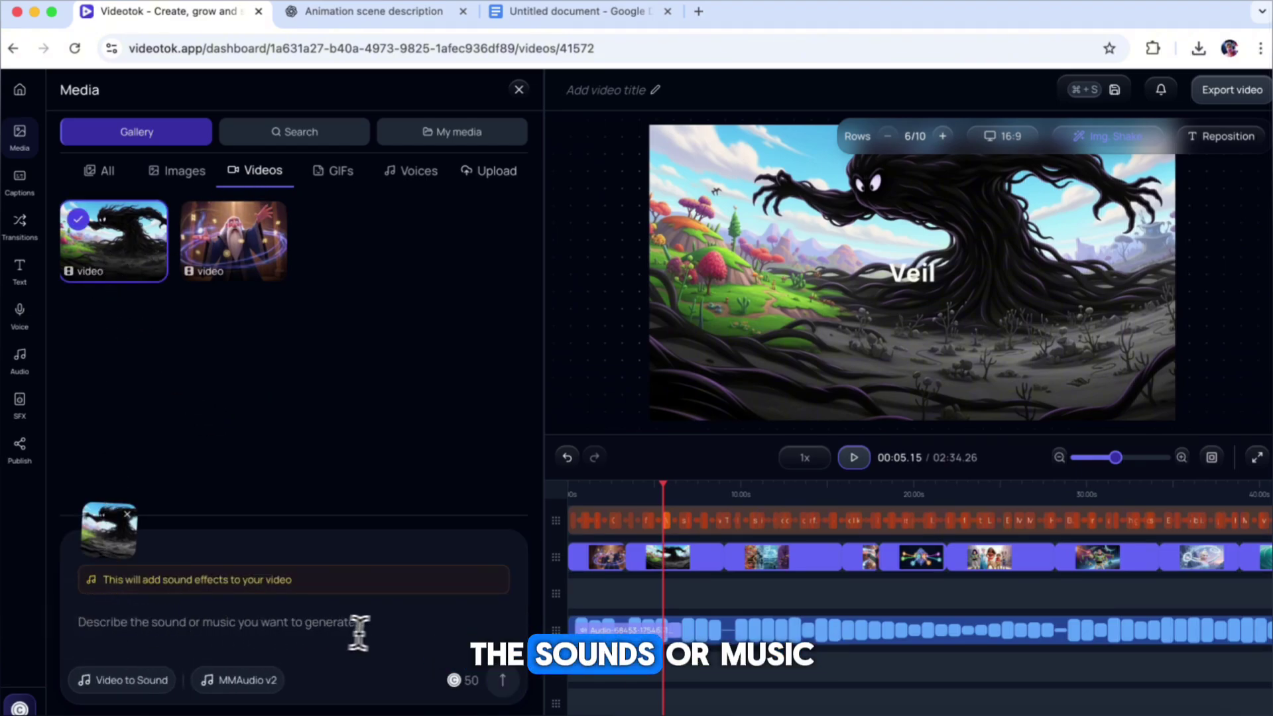
Step: Copy the Sound Effects Prompt from ChatGPT for pasting into the sound prompt box
click(384, 18)
scroll(352, 404, down, 3)
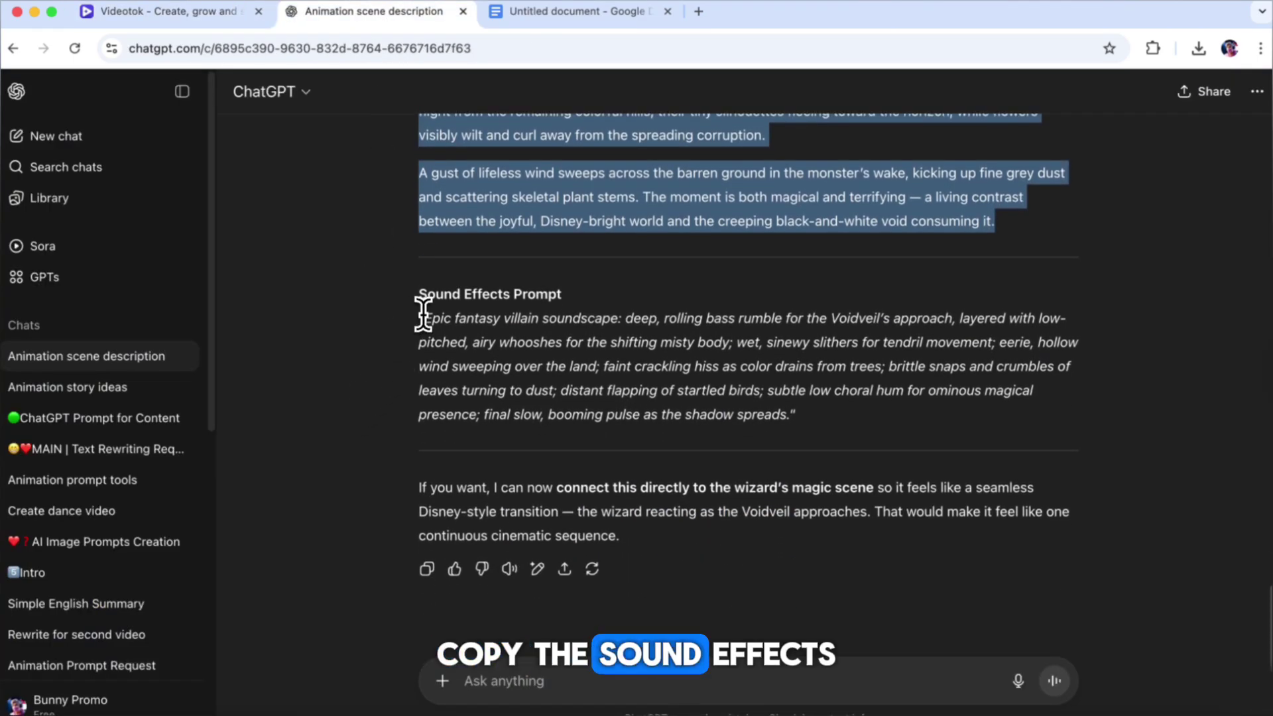
drag(423, 319, 788, 415)
right_click(690, 367)
click(693, 398)
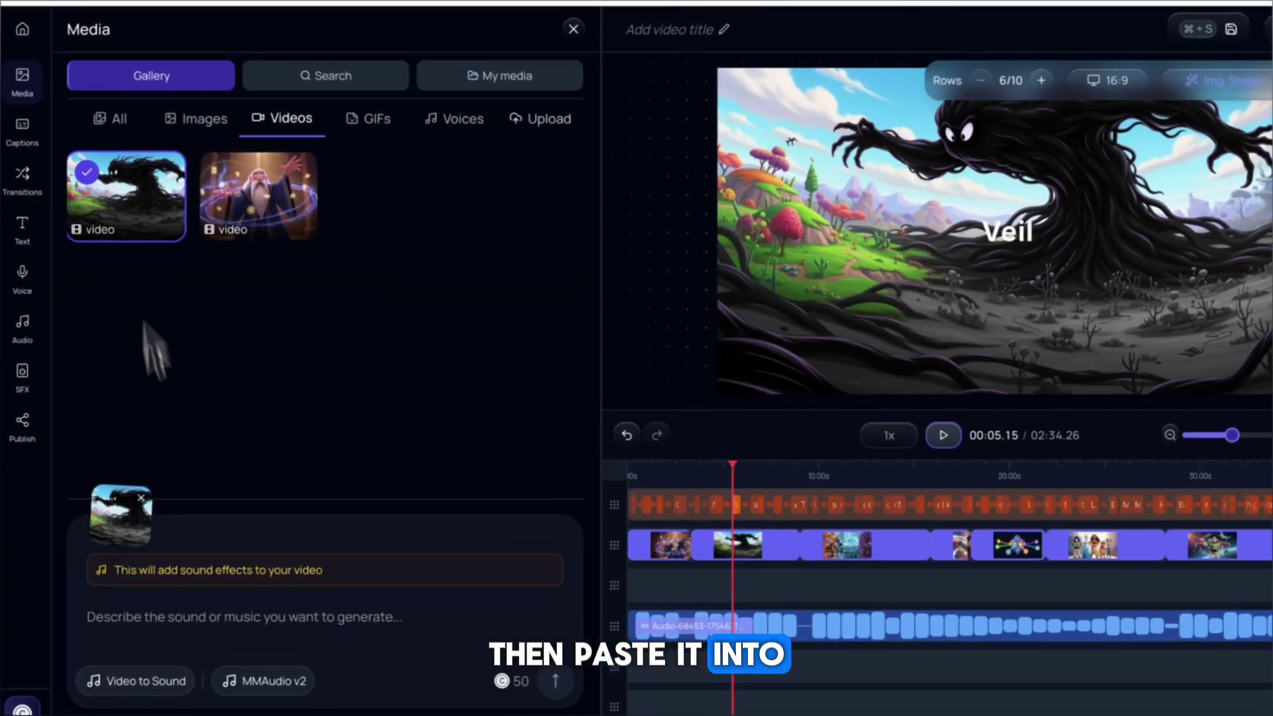
right_click(133, 617)
Step: Paste the villain soundscape prompt, generate sound effects, and play the new 5-second Voidveil video
click(173, 507)
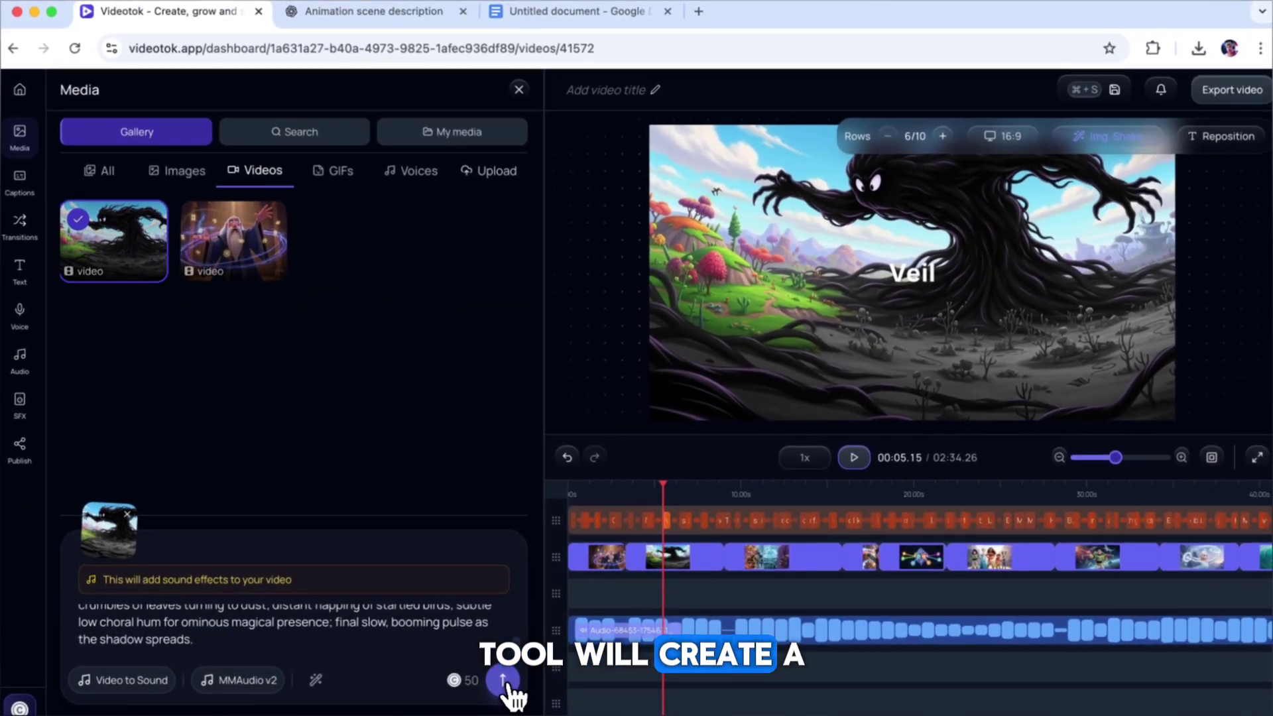
click(605, 682)
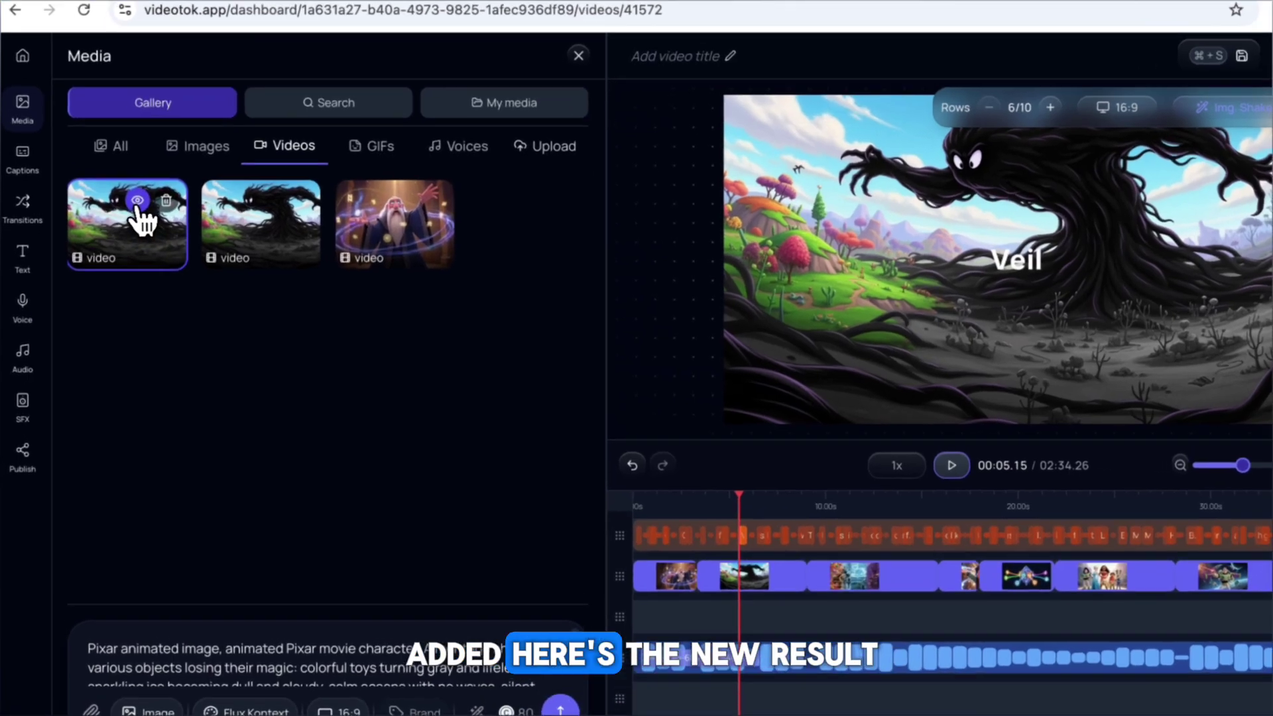
click(126, 236)
click(203, 527)
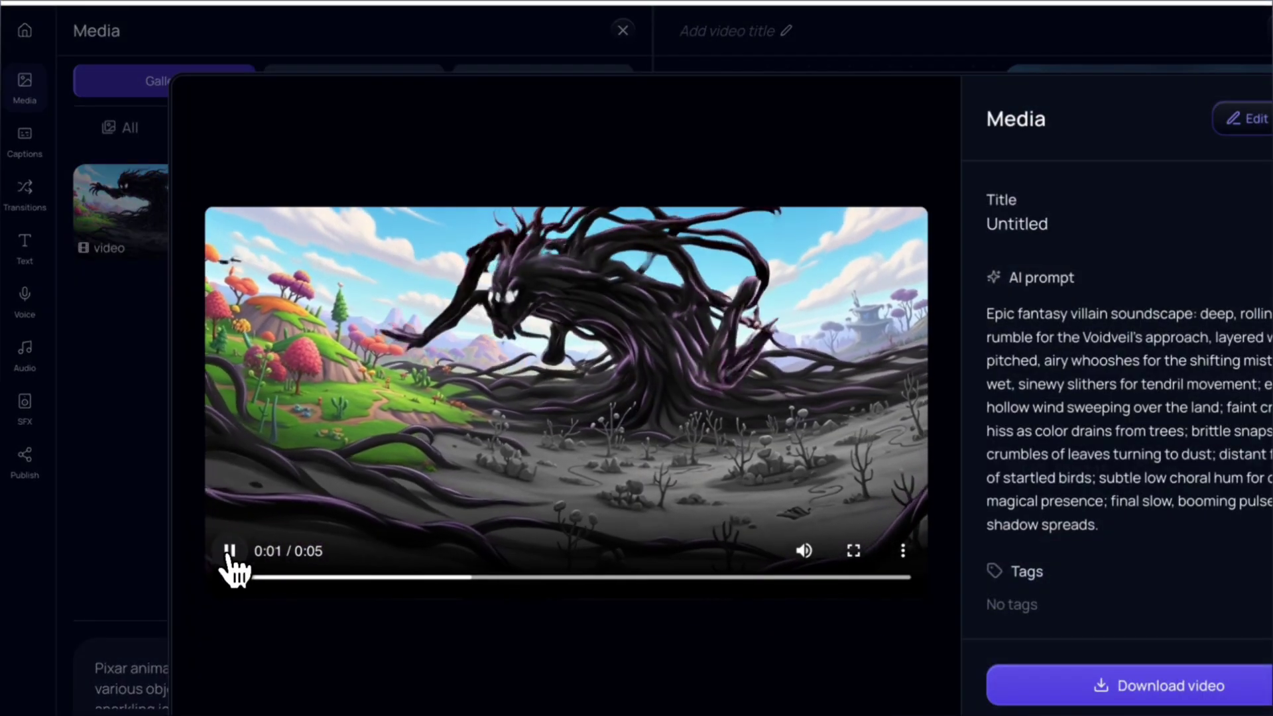
click(229, 552)
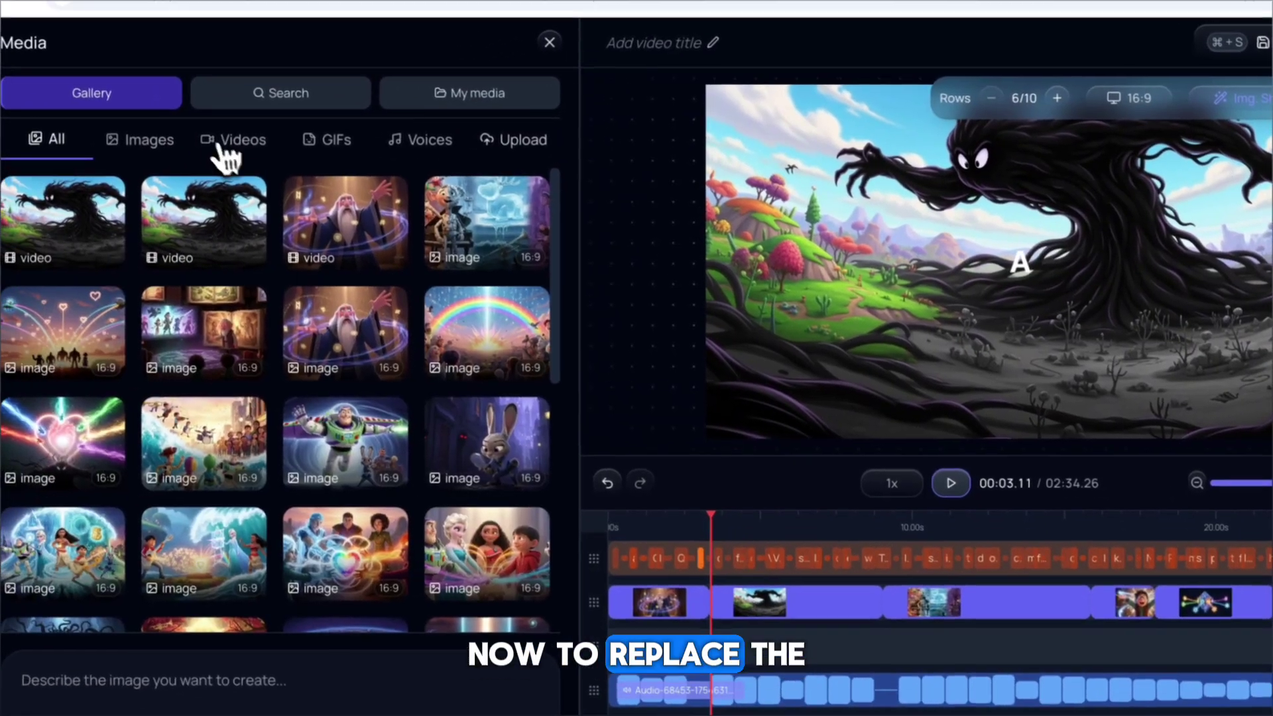
Step: Replace the wizard and Voidveil still images on the timeline with their animated videos
click(106, 139)
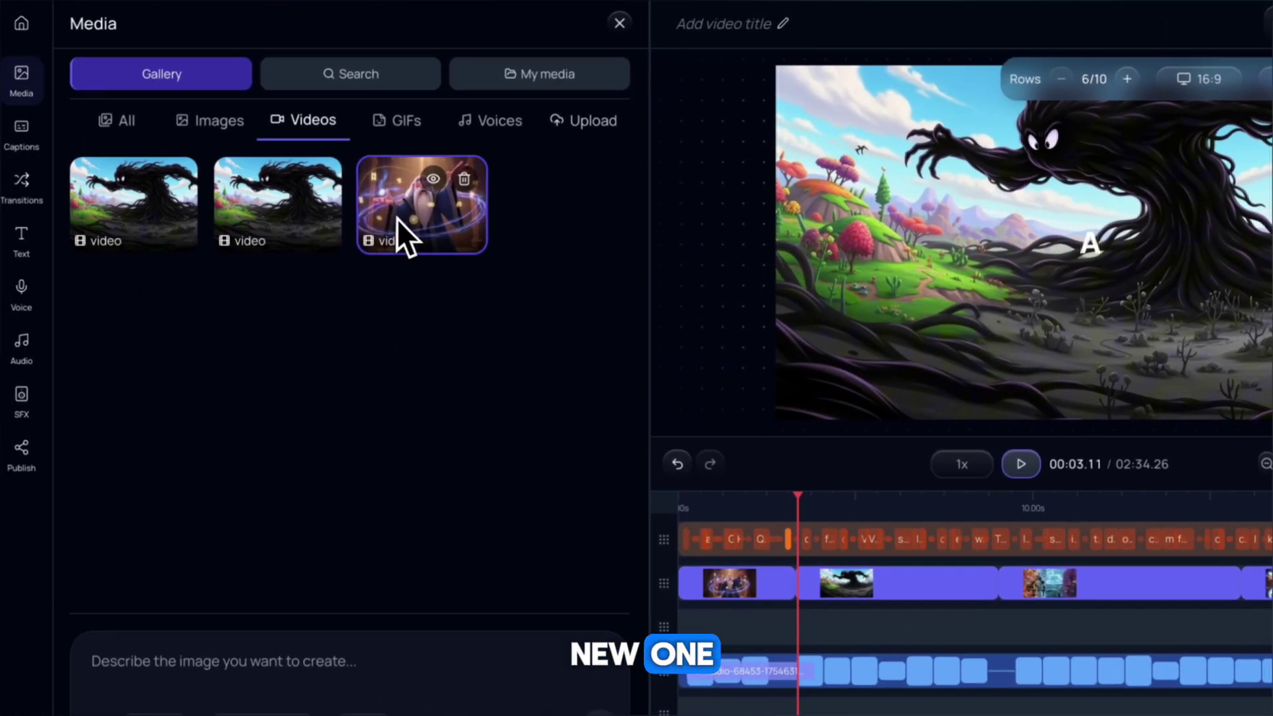
drag(402, 235, 733, 590)
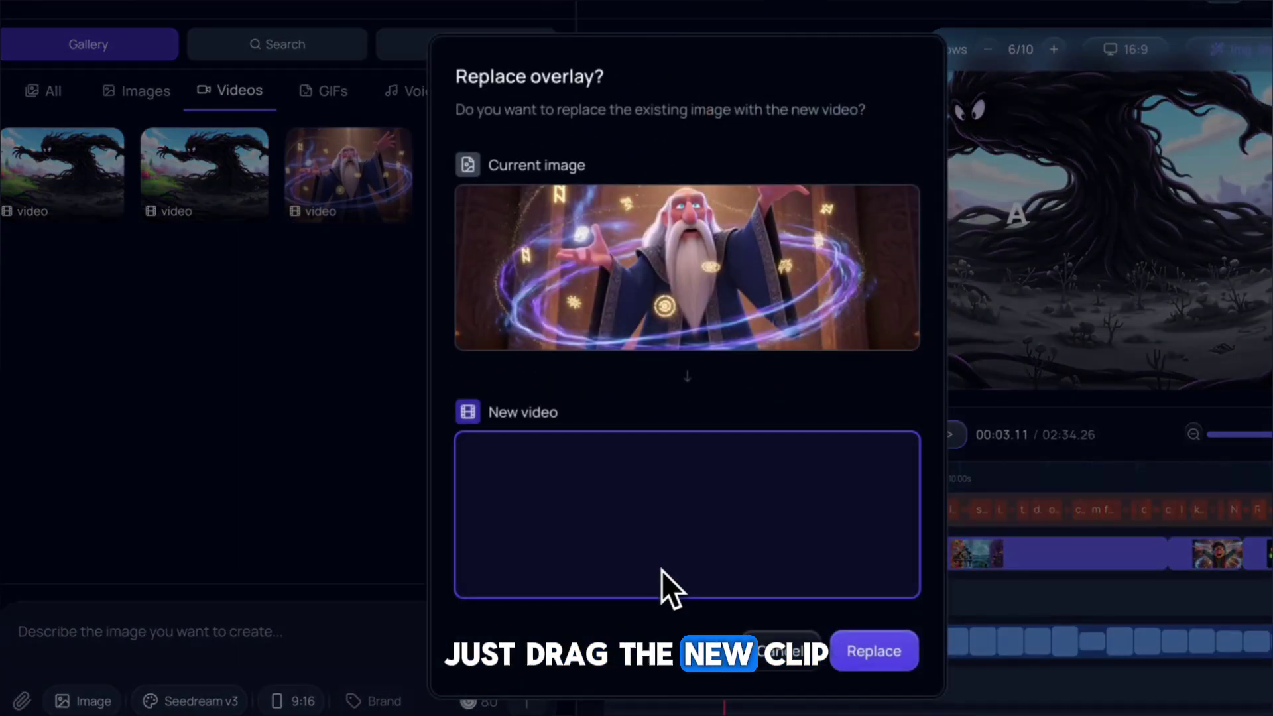
click(929, 687)
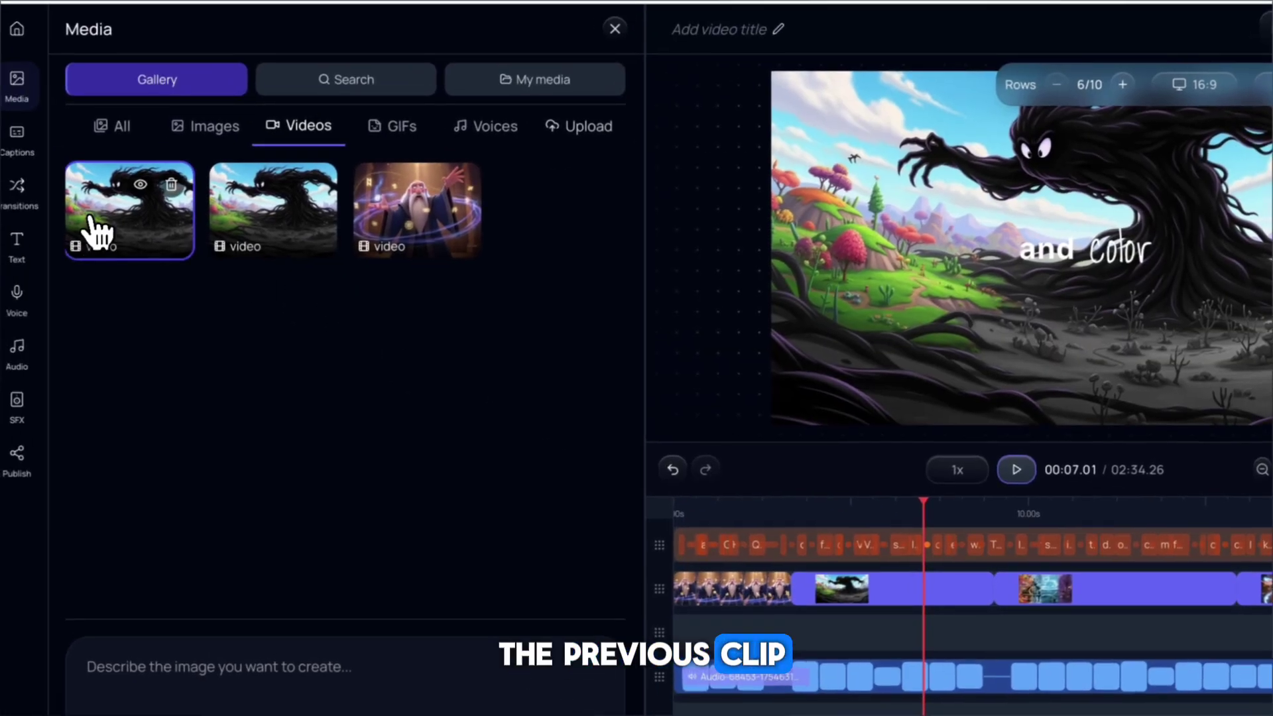
drag(27, 194, 769, 555)
click(767, 619)
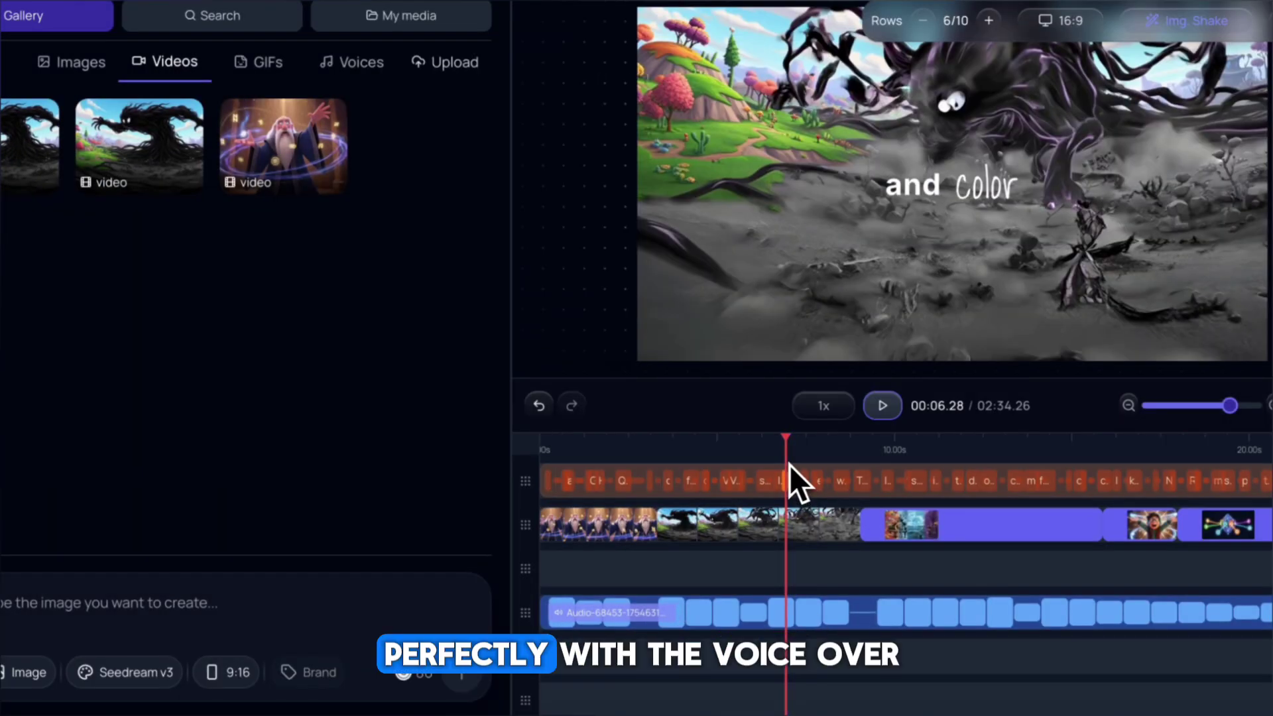
Step: Move the playhead back to the start and send the next image prompt to ChatGPT
drag(789, 461, 706, 480)
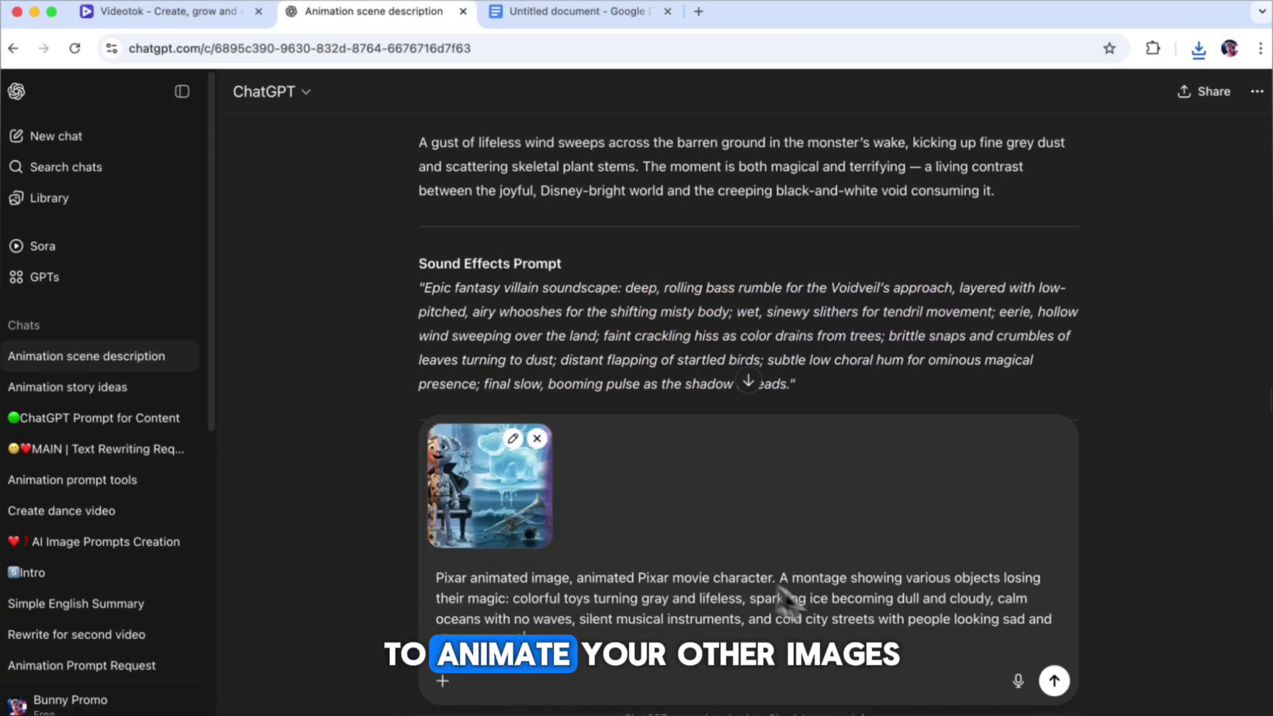
key(Return)
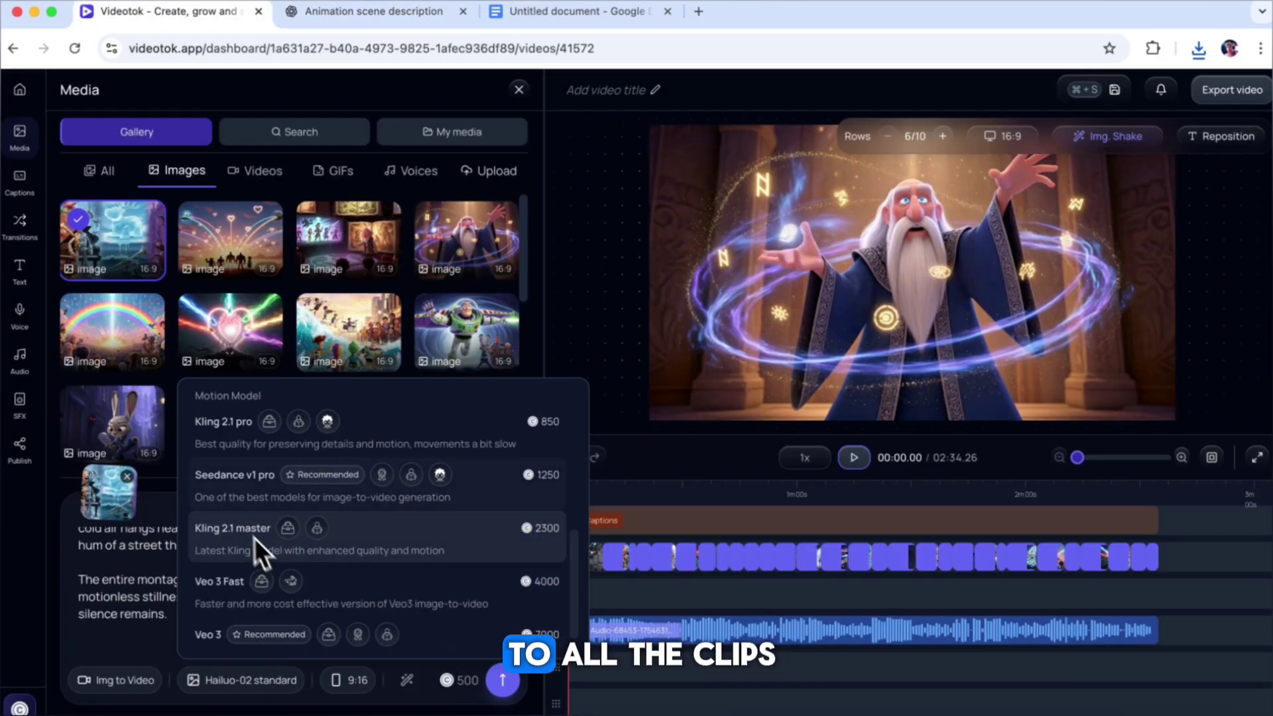
click(254, 539)
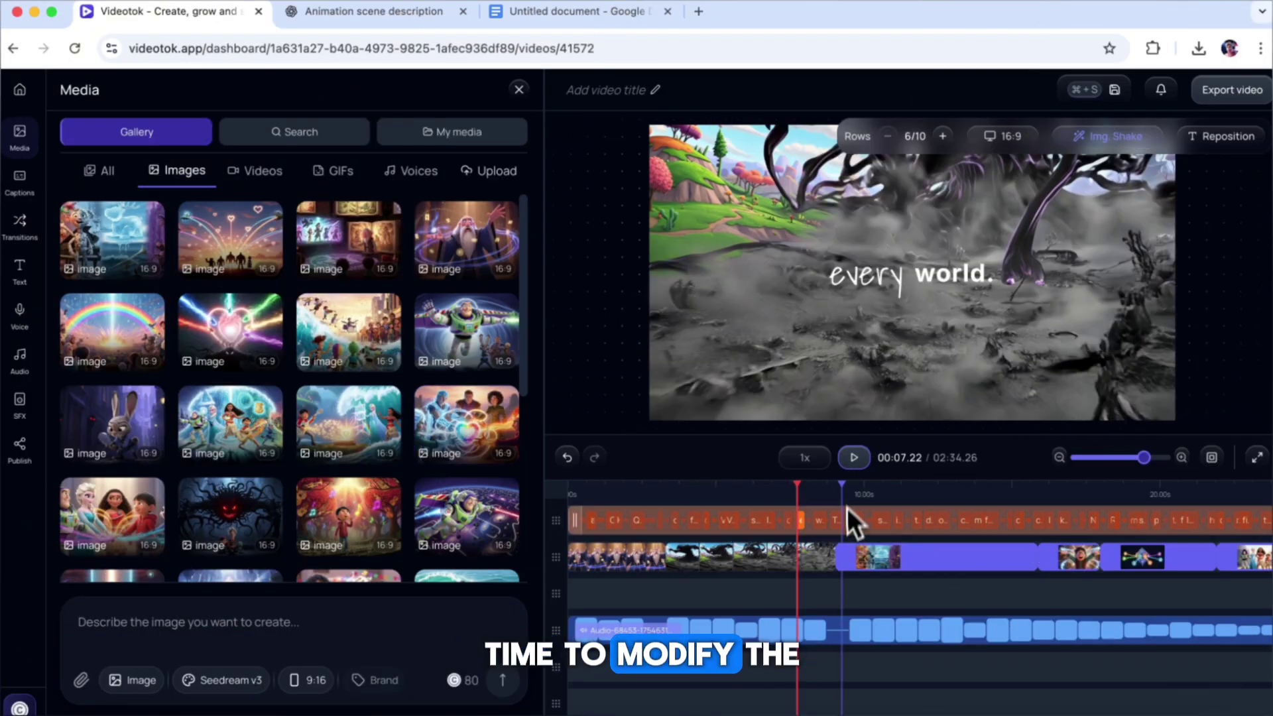
Step: Open the caption settings and look through the list of caption texts
click(27, 186)
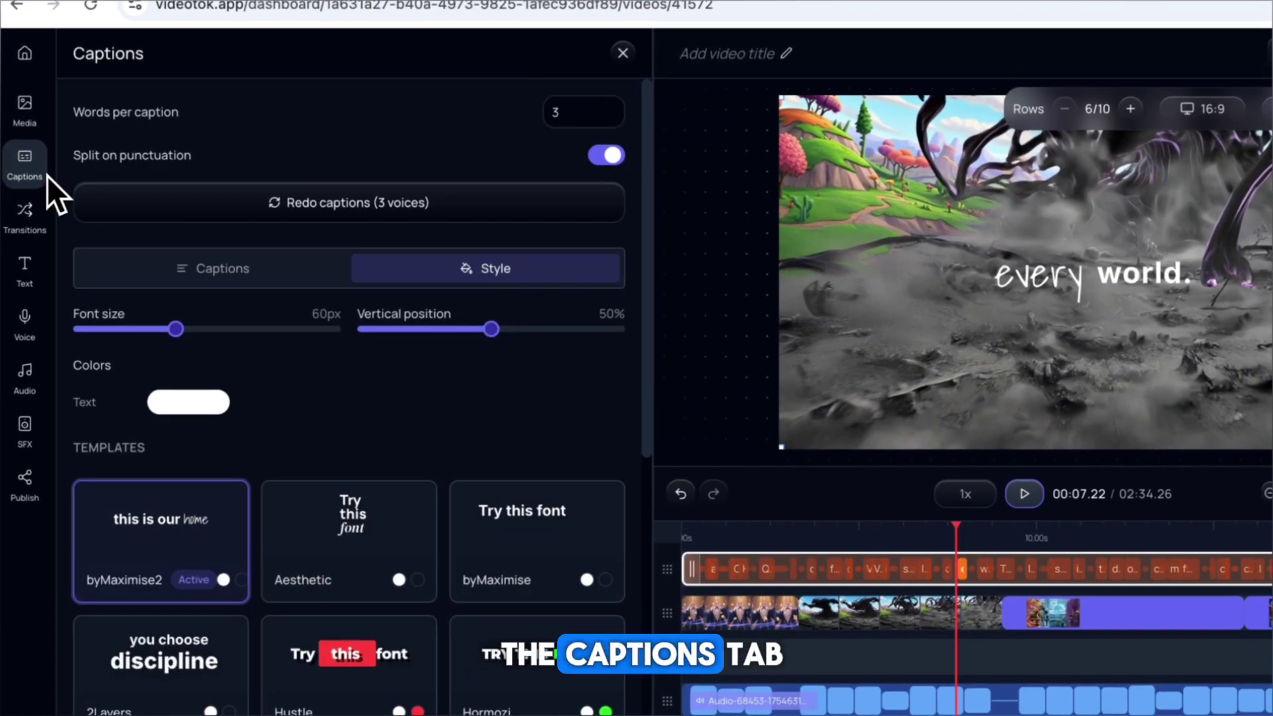
click(215, 276)
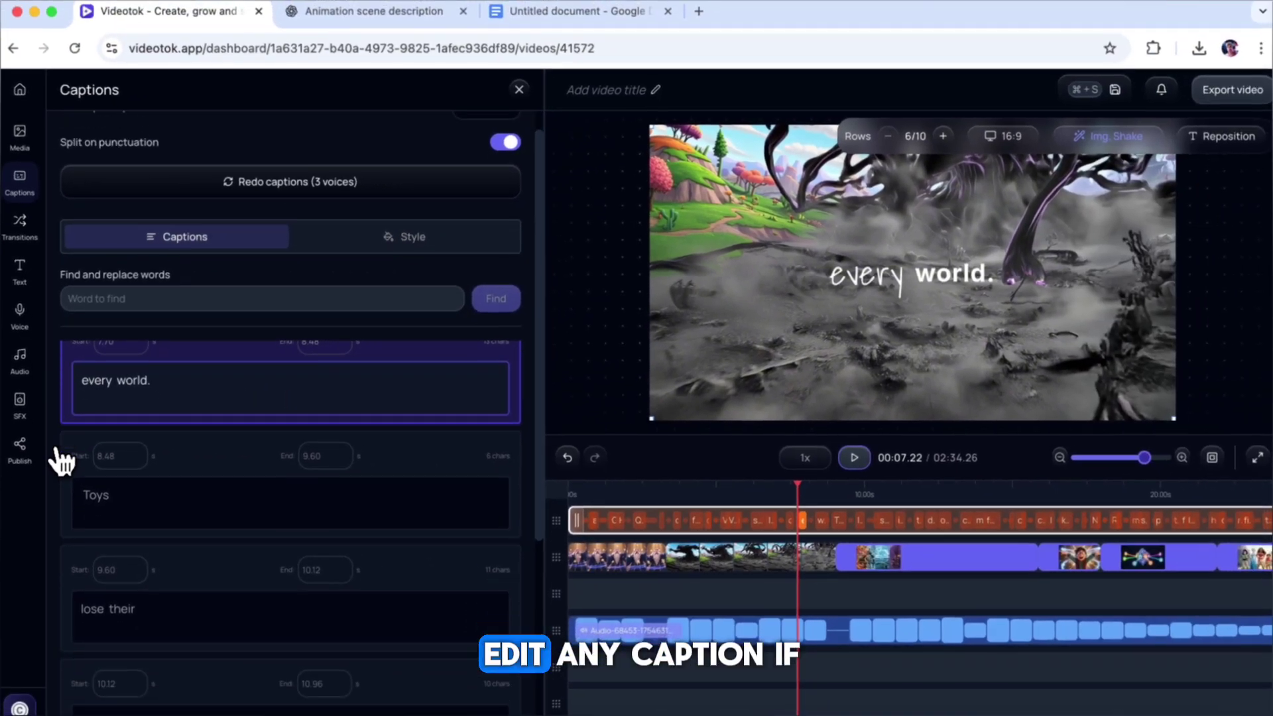
scroll(68, 473, down, 5)
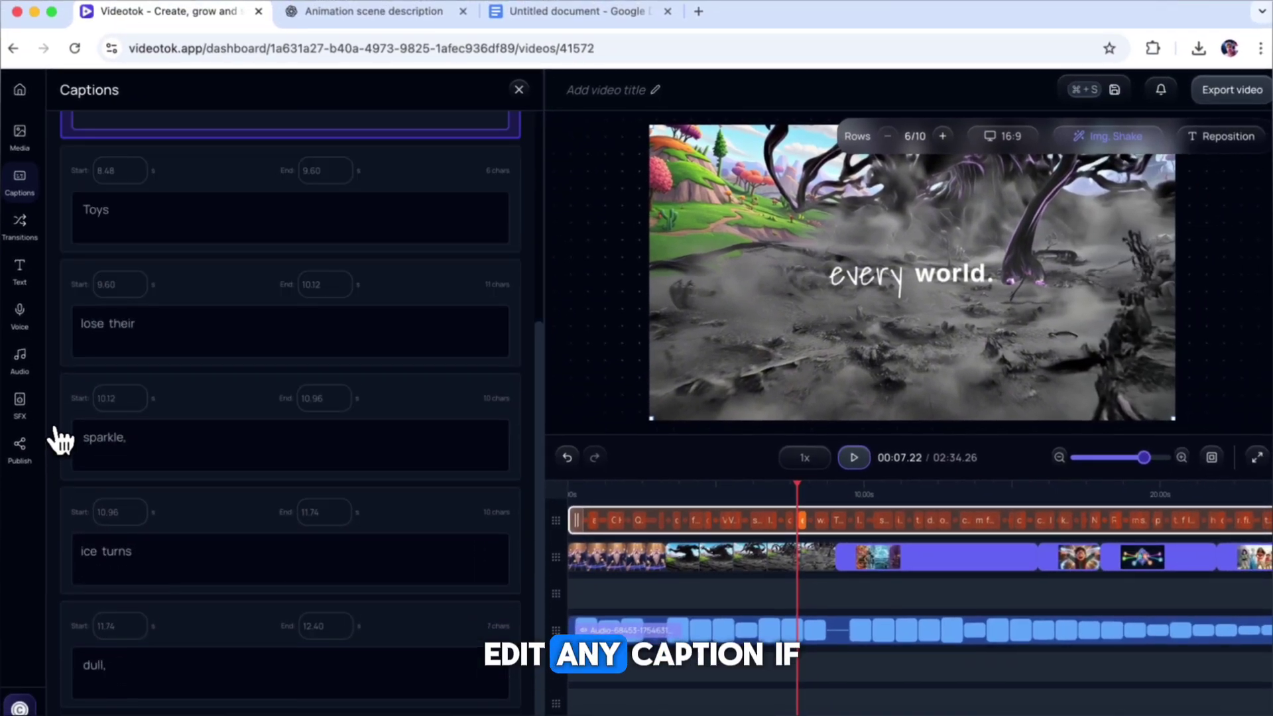
scroll(68, 473, up, 8)
scroll(131, 456, up, 10)
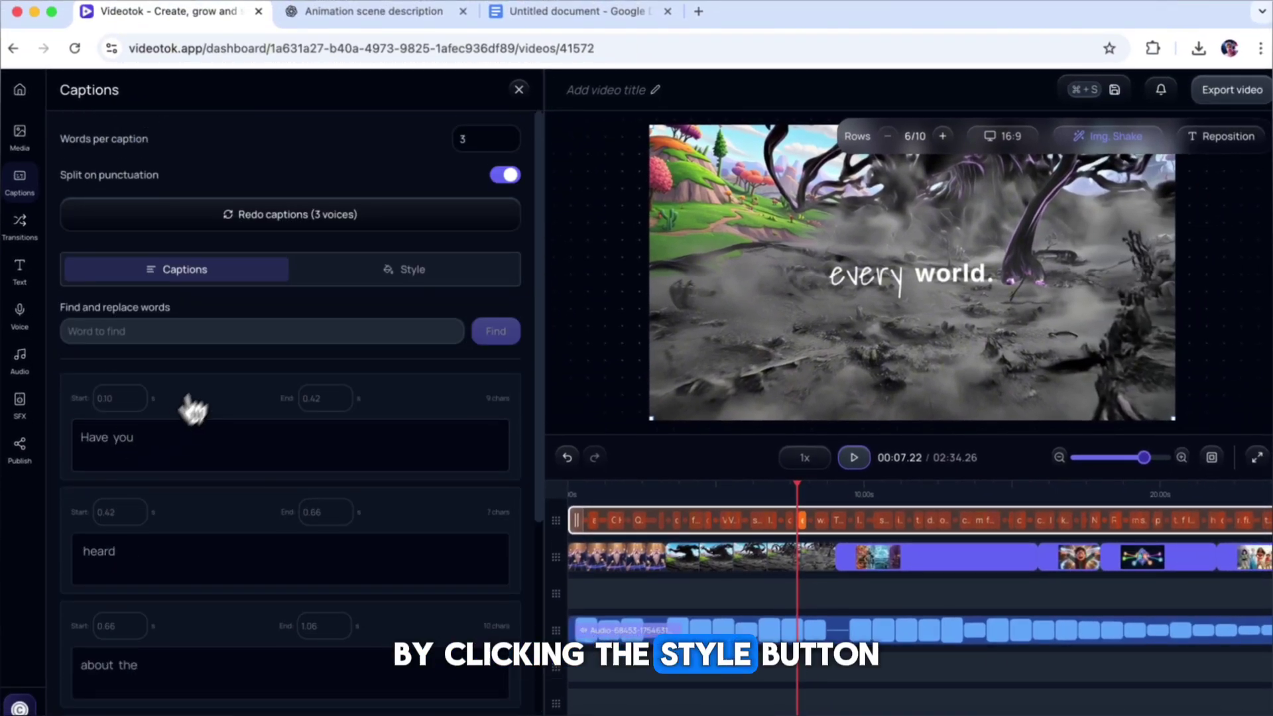
Step: Try the Tracy caption style, revert to byMaximise2, and bring up the transition options
click(322, 272)
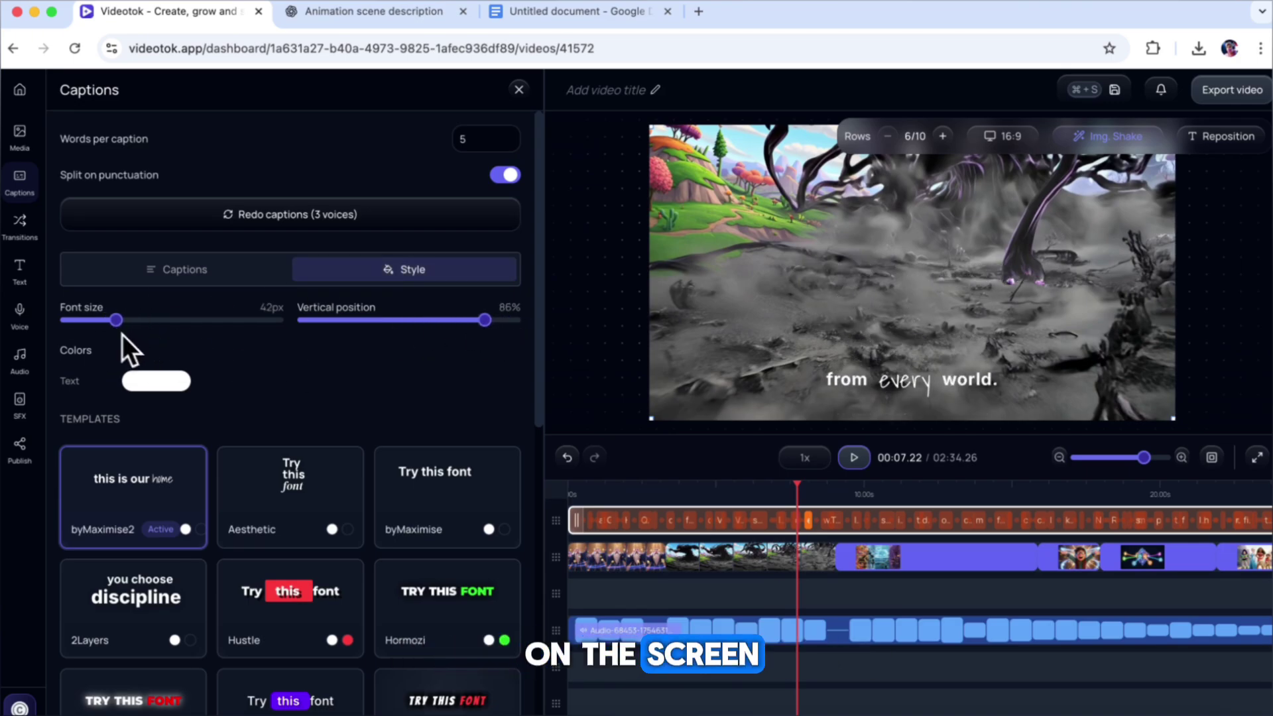
scroll(370, 417, down, 10)
click(468, 570)
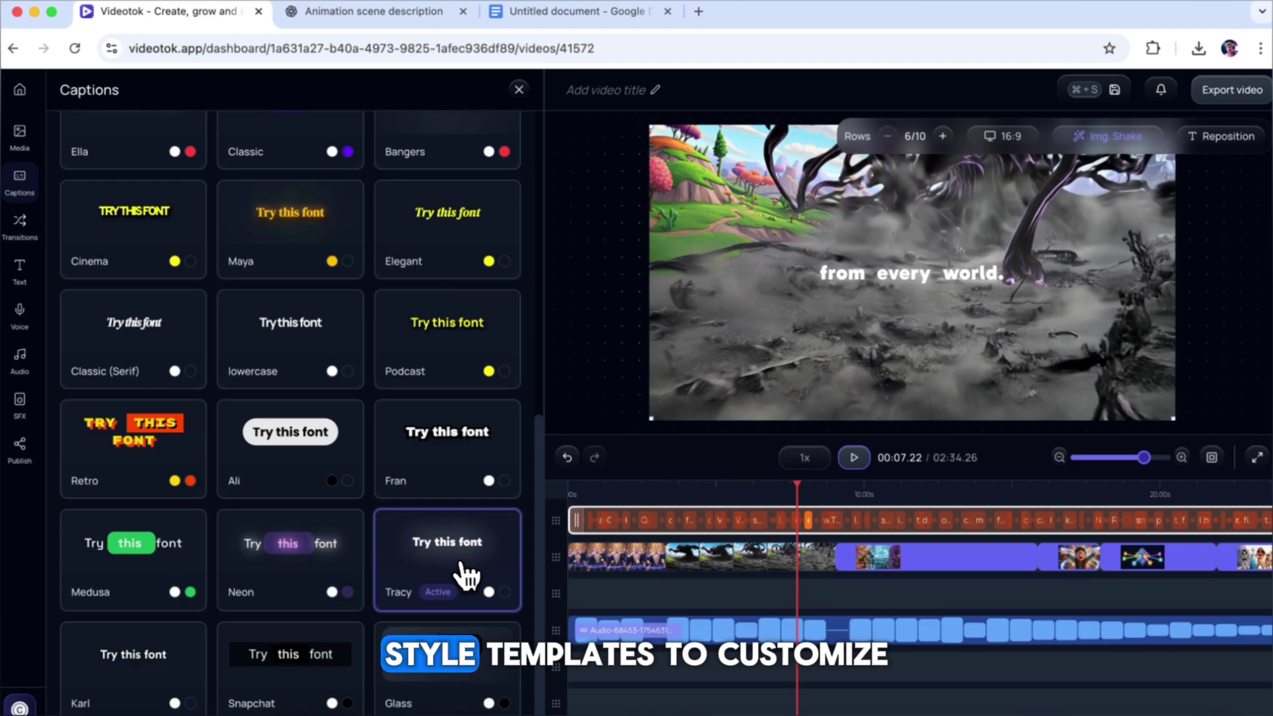
scroll(418, 568, up, 10)
click(133, 483)
scroll(328, 535, down, 10)
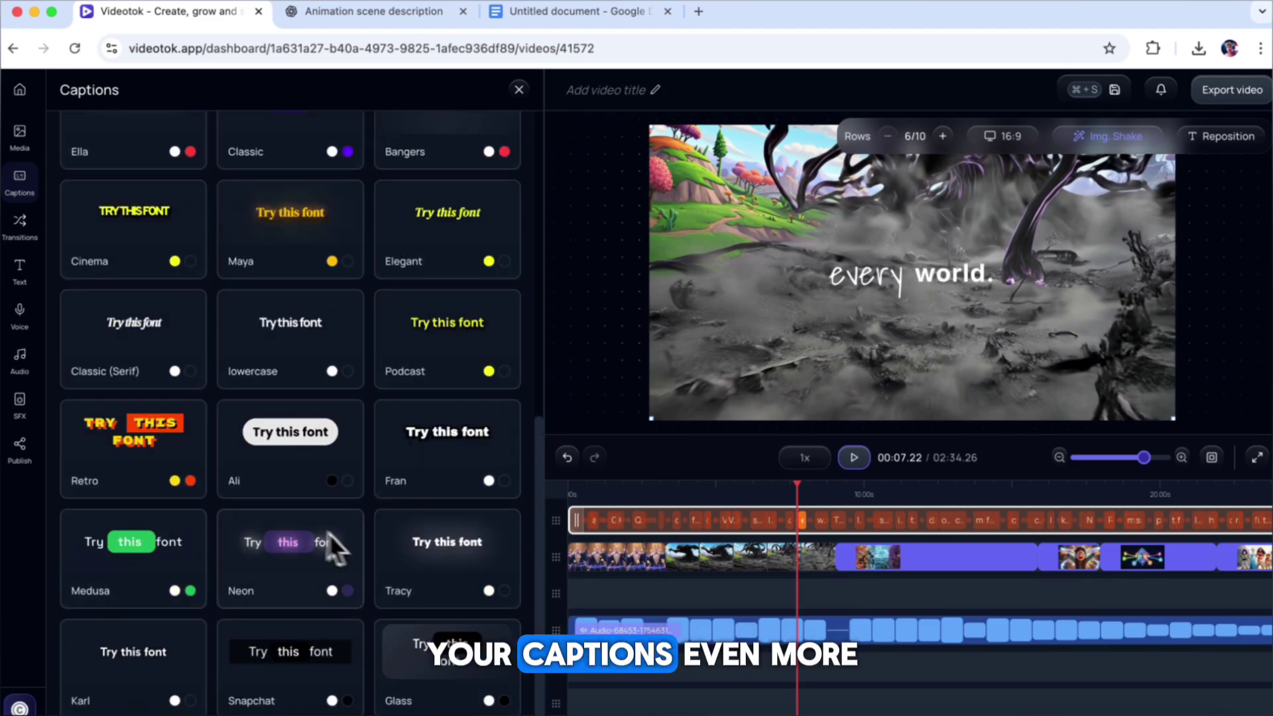
scroll(329, 534, up, 10)
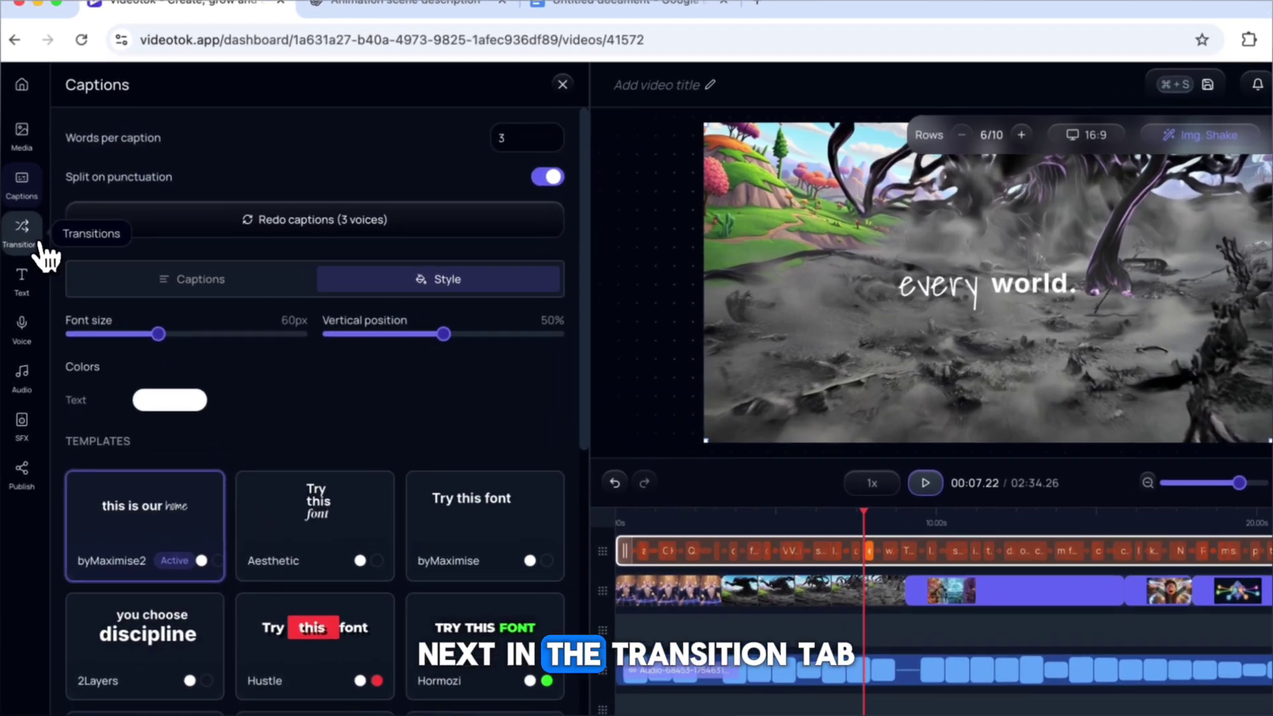
click(30, 232)
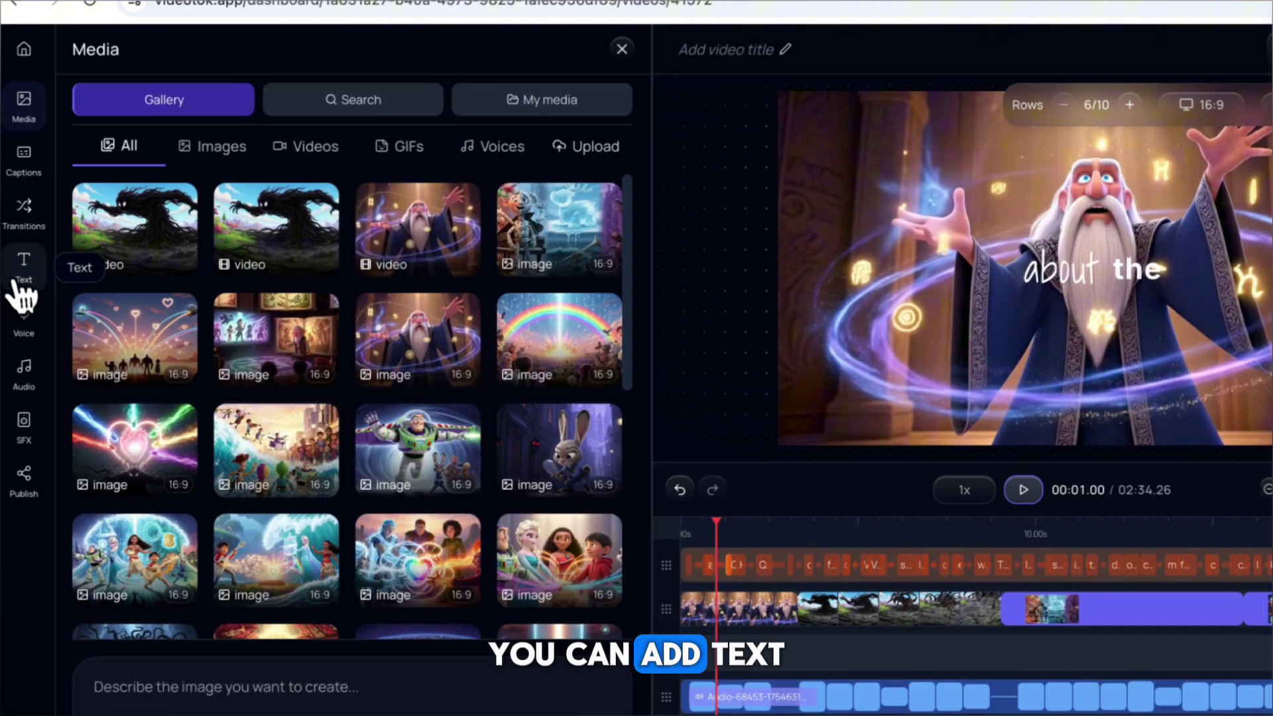
Step: Open the Voice panel and scroll through the two-voice narration script to Generate voice
click(23, 265)
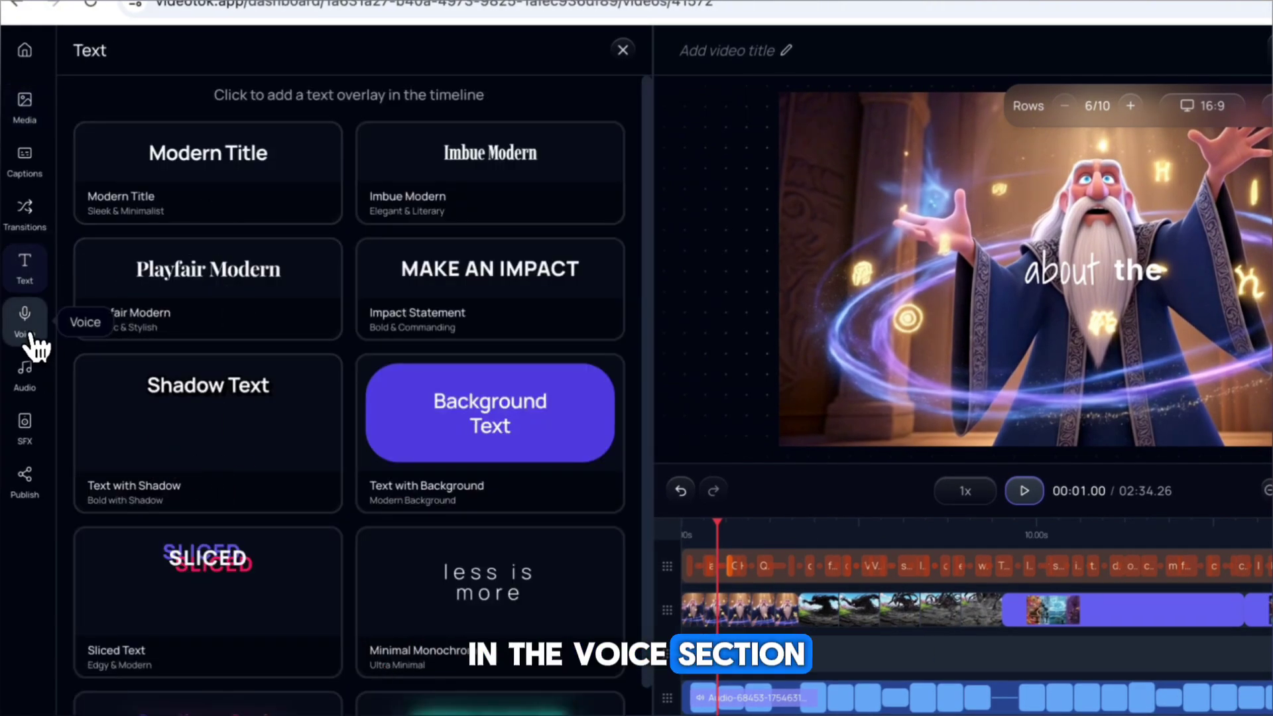
click(28, 321)
scroll(102, 299, down, 10)
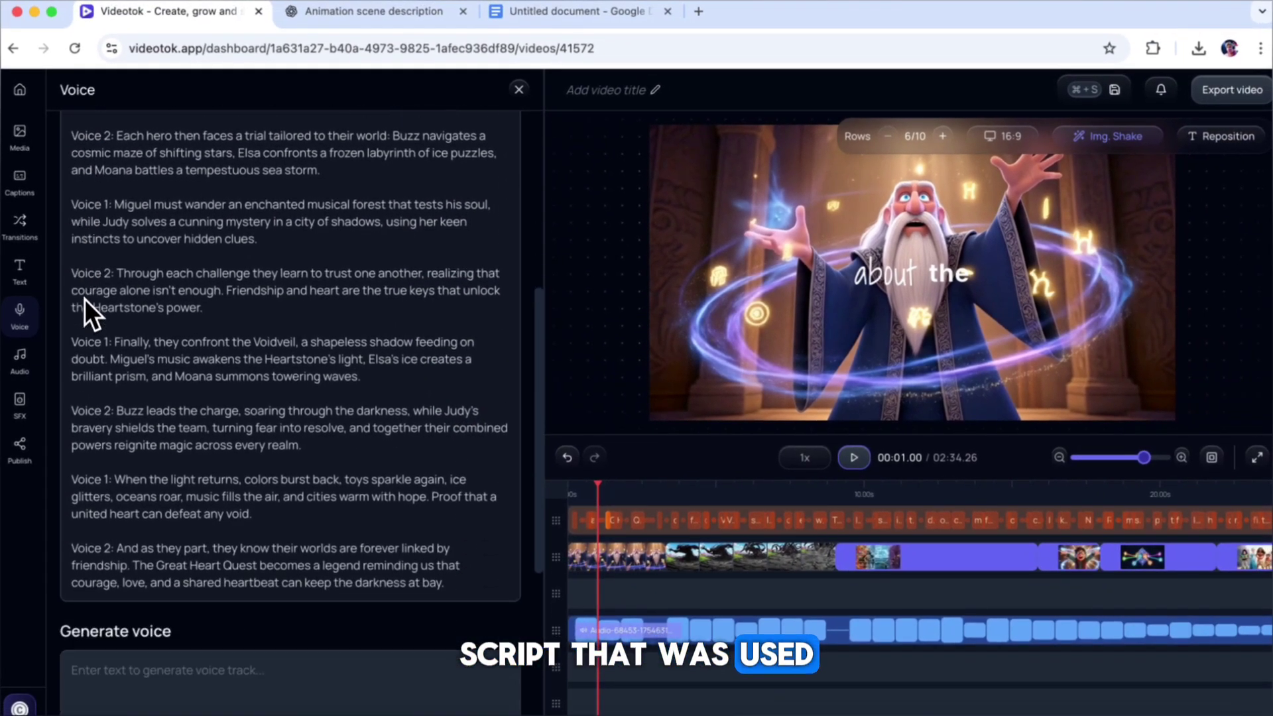
scroll(101, 300, up, 10)
scroll(150, 248, down, 10)
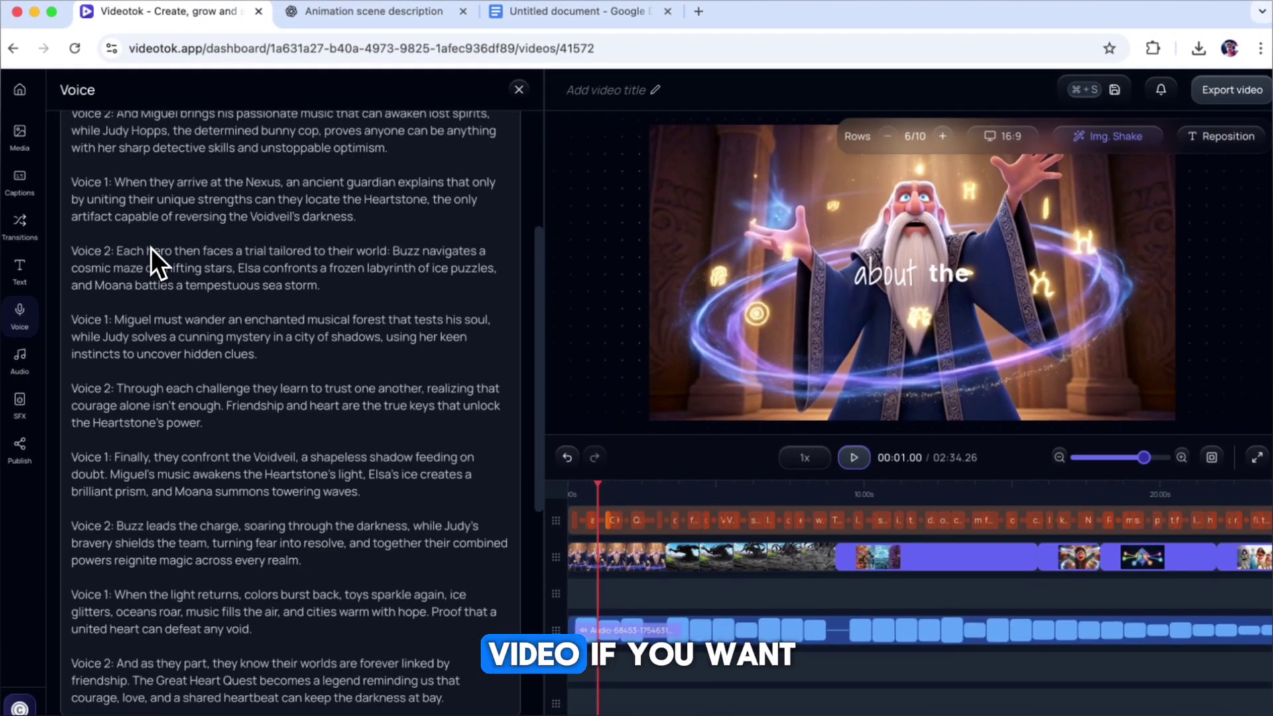
scroll(156, 417, down, 3)
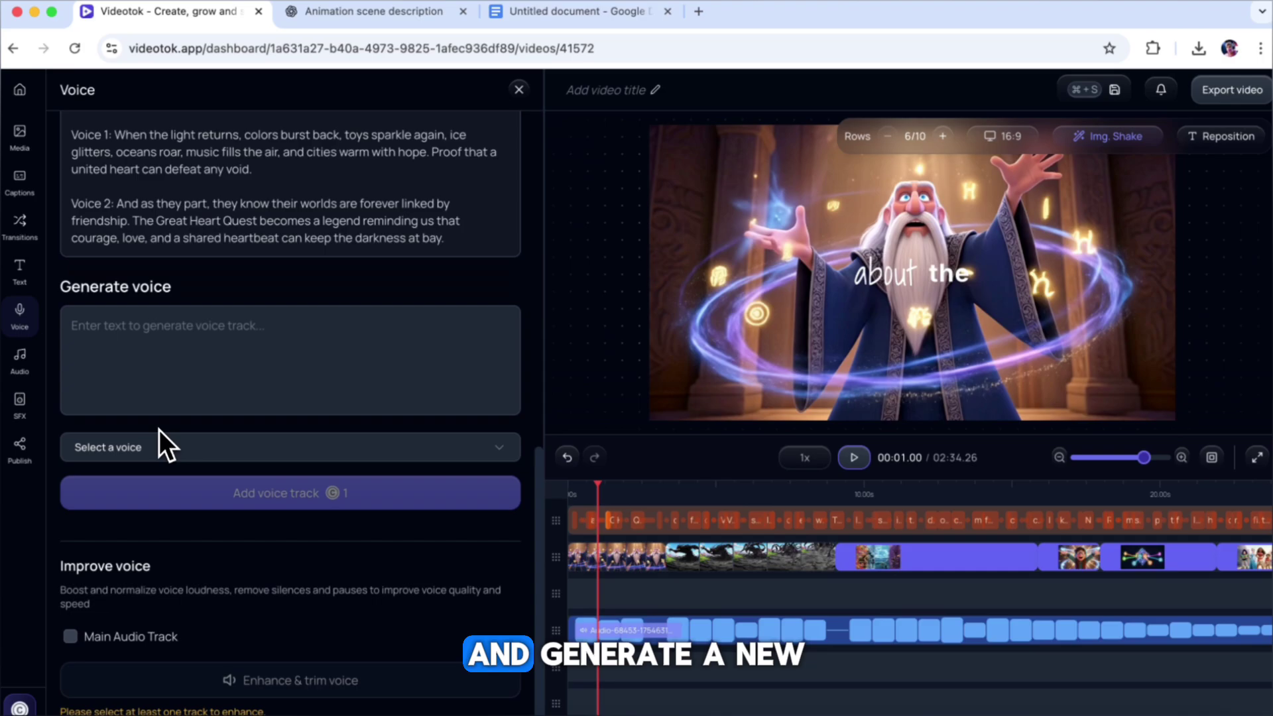
Step: Browse the background music library, filtering to Anime tracks and then back to all
scroll(256, 424, up, 15)
click(20, 358)
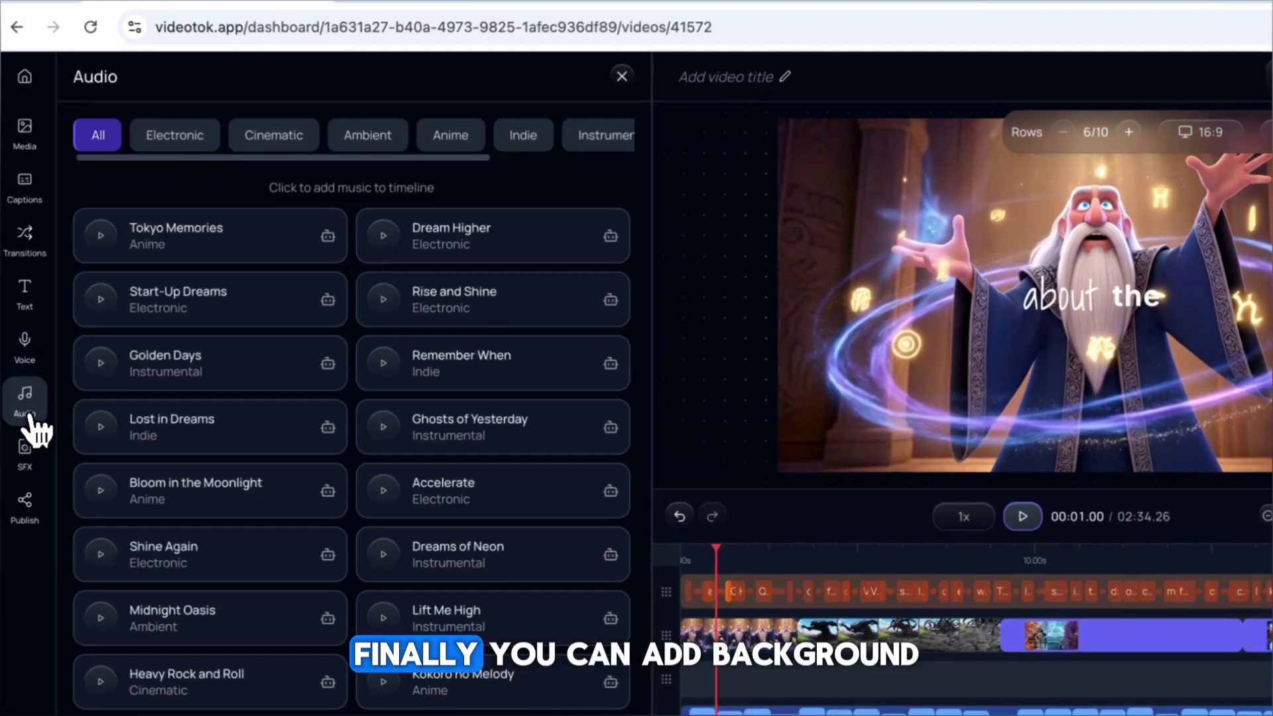
scroll(126, 248, down, 10)
click(175, 135)
click(451, 135)
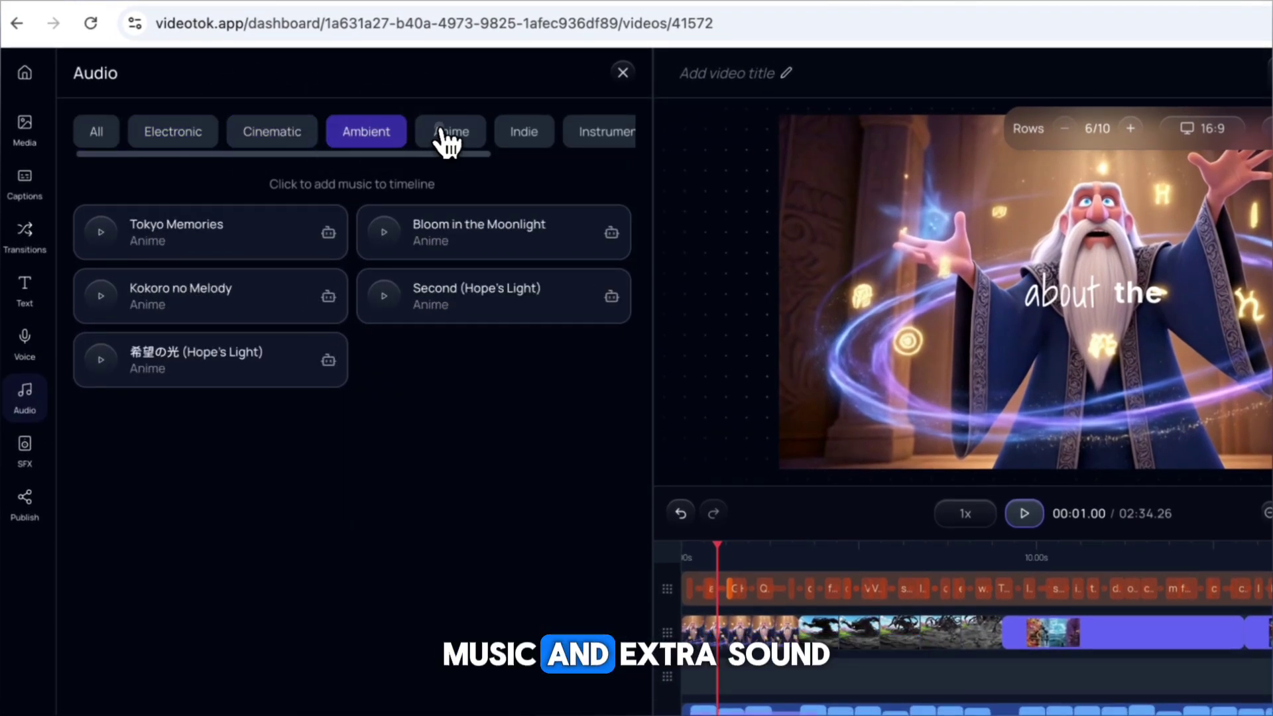
click(98, 134)
Step: Check the sound effects and generated images, set the playhead to 00:17.12, and start the export
click(24, 455)
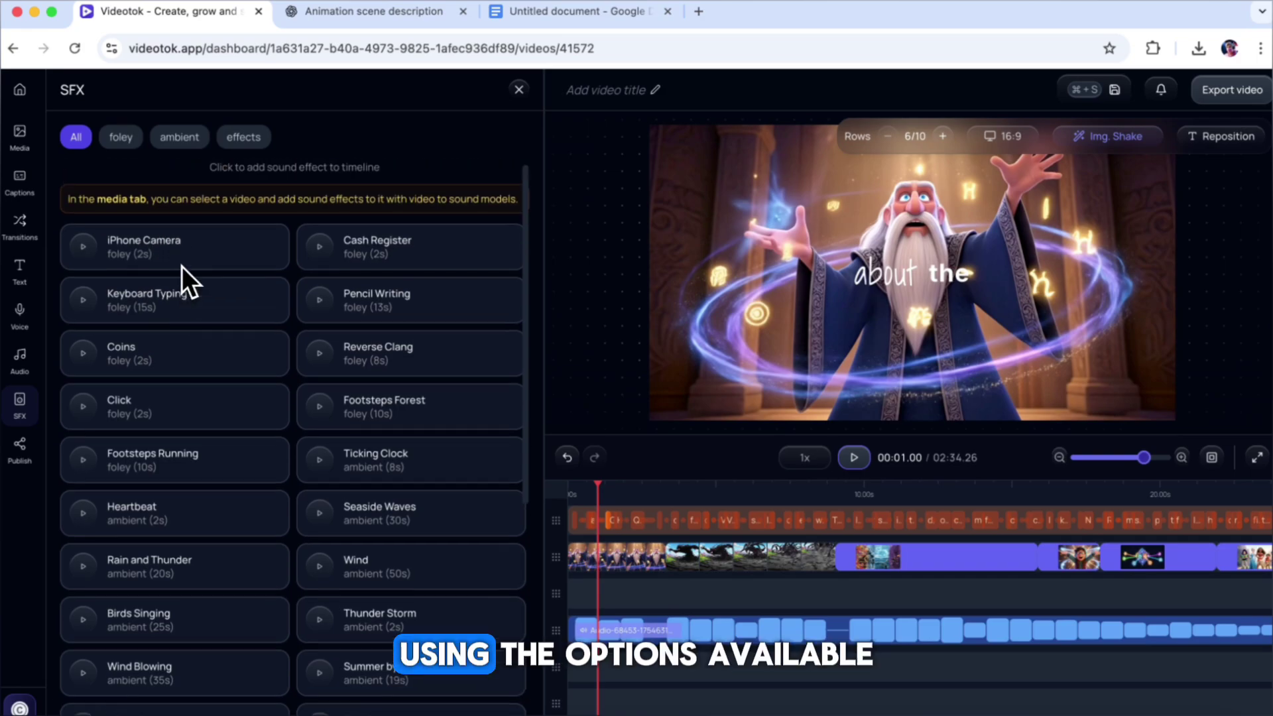
scroll(218, 285, down, 5)
scroll(218, 285, up, 5)
click(20, 136)
click(176, 170)
click(634, 494)
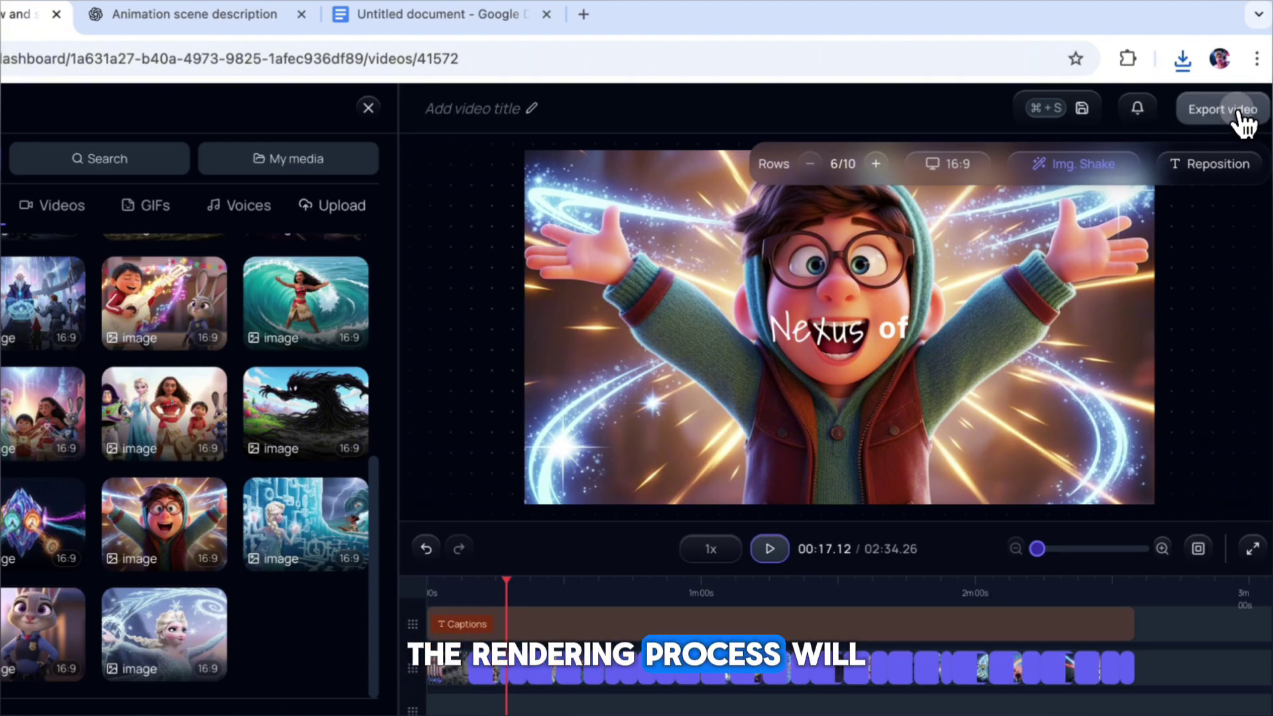
click(1237, 112)
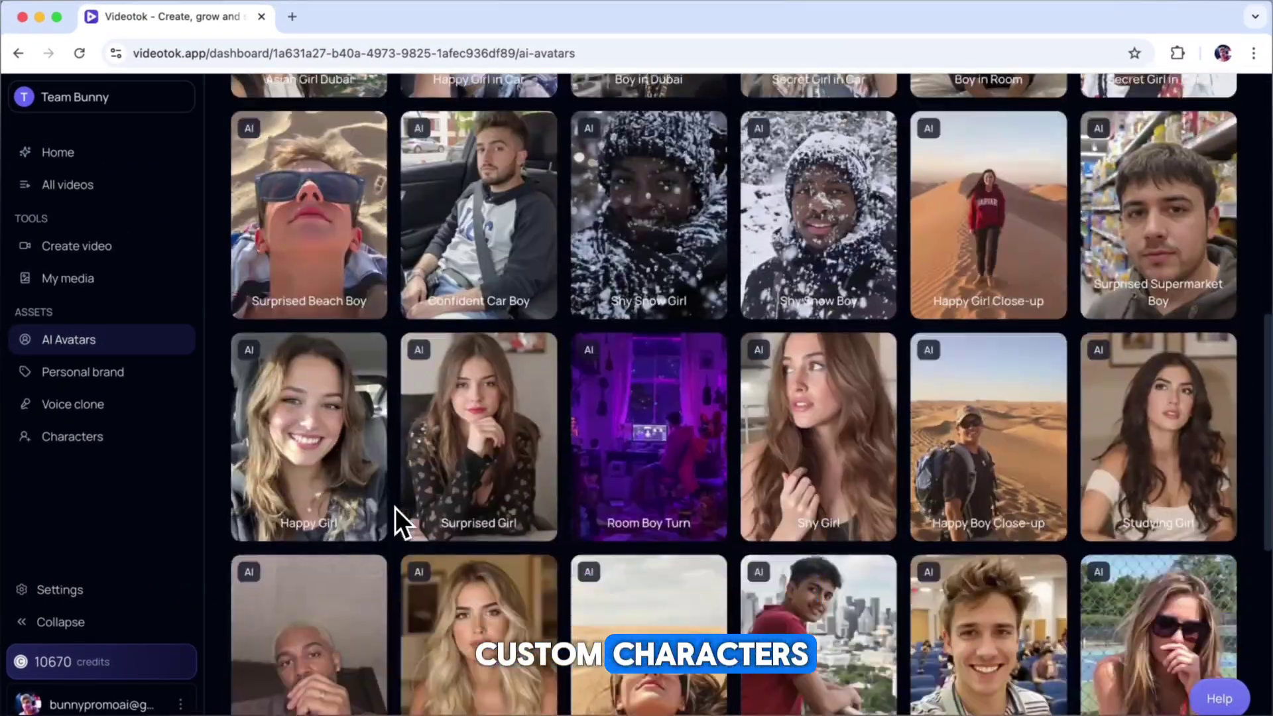
Step: Look over the Personal brand, Voice clone and Characters pages, then return to the dashboard Home
scroll(395, 508, down, 8)
scroll(395, 507, up, 15)
click(179, 375)
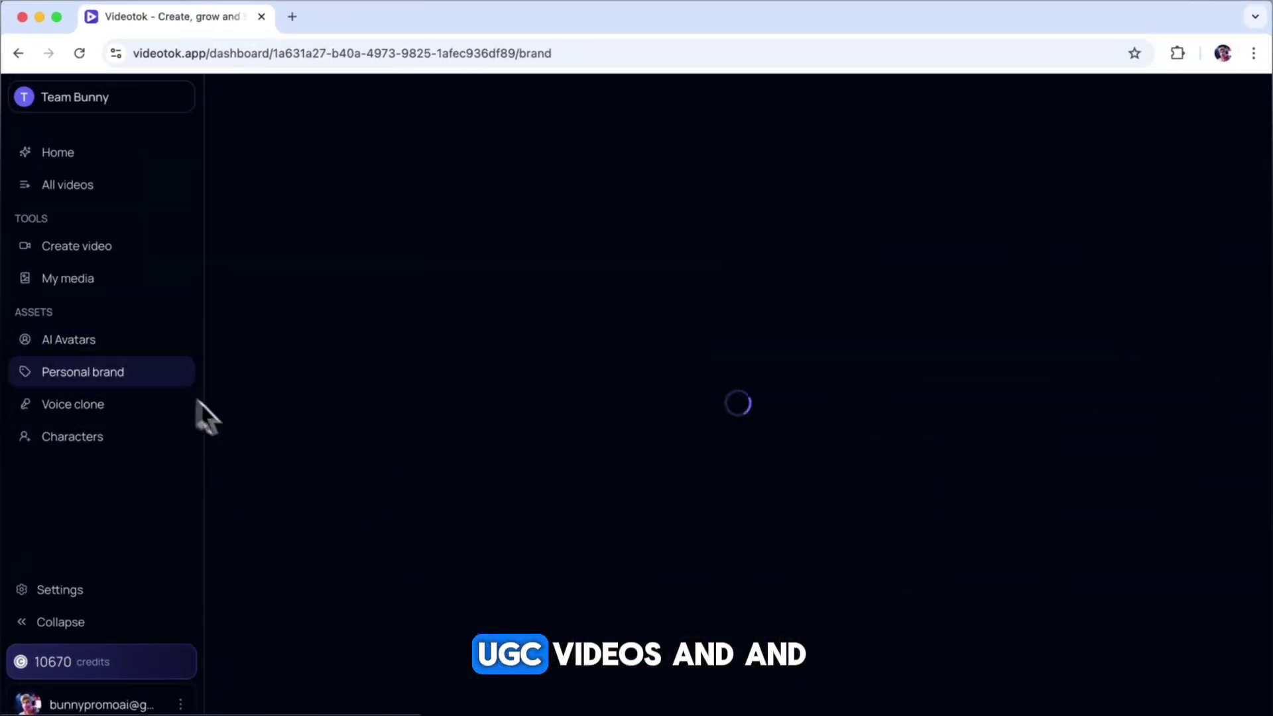
scroll(284, 506, down, 5)
scroll(213, 463, up, 5)
click(193, 416)
click(159, 449)
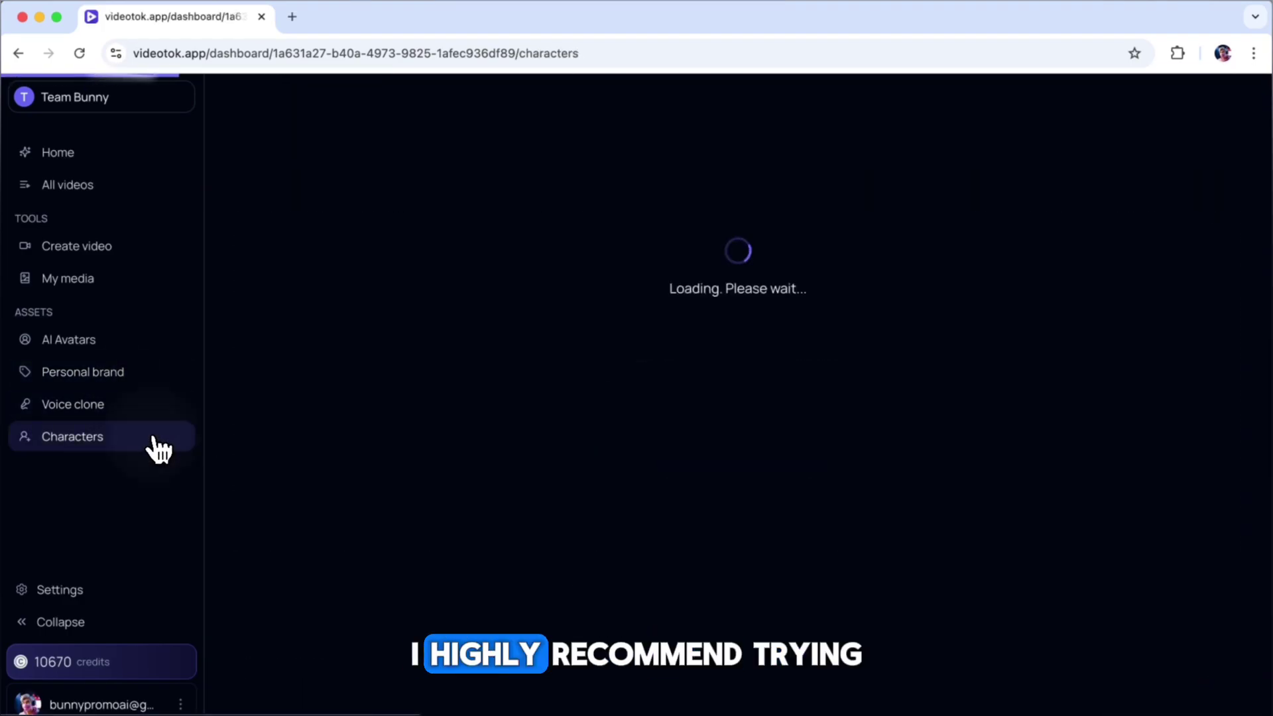
scroll(285, 478, down, 5)
scroll(285, 478, up, 5)
click(159, 165)
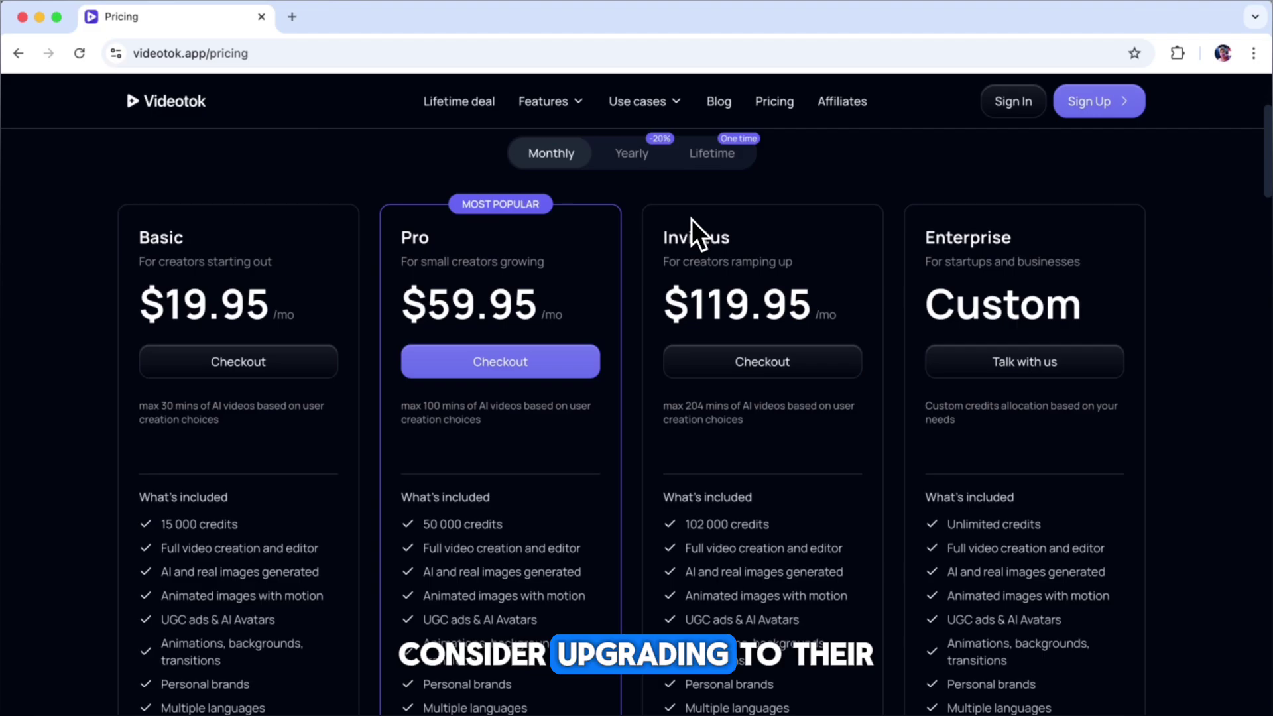
Step: Compare plan prices by switching billing to Yearly, Lifetime, then back to Monthly
scroll(690, 219, down, 3)
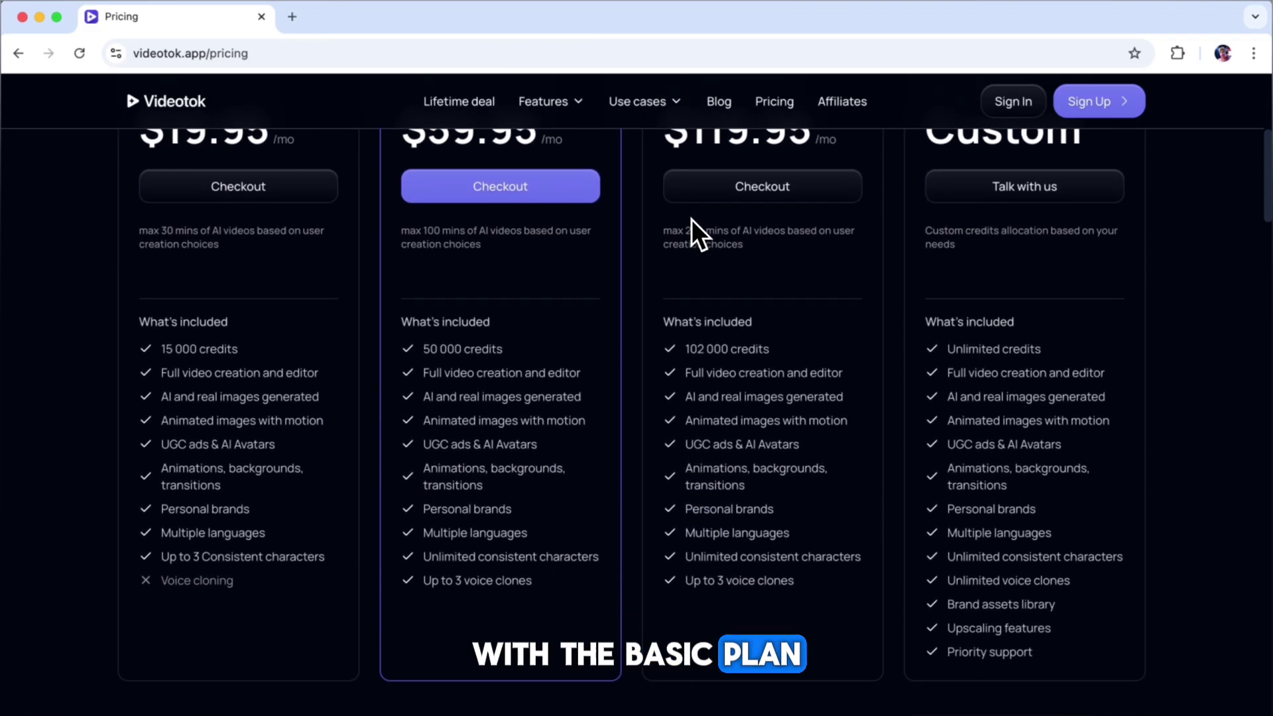
scroll(690, 218, up, 3)
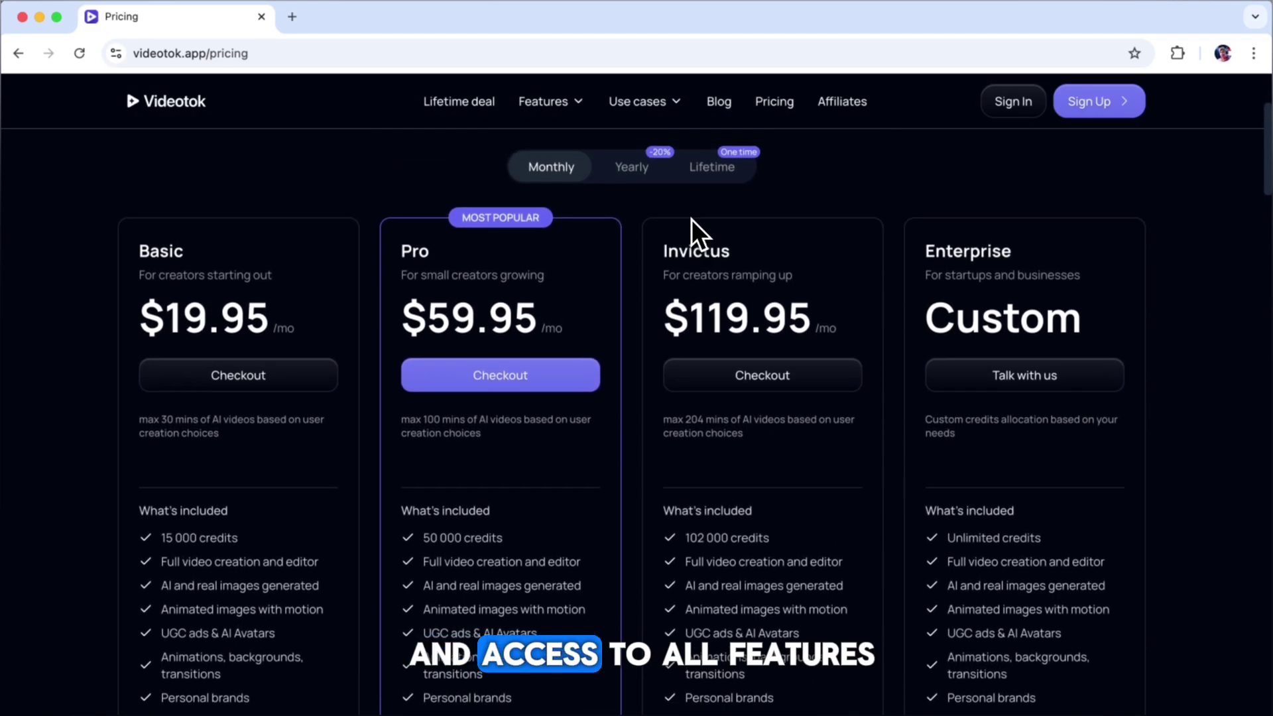
click(646, 176)
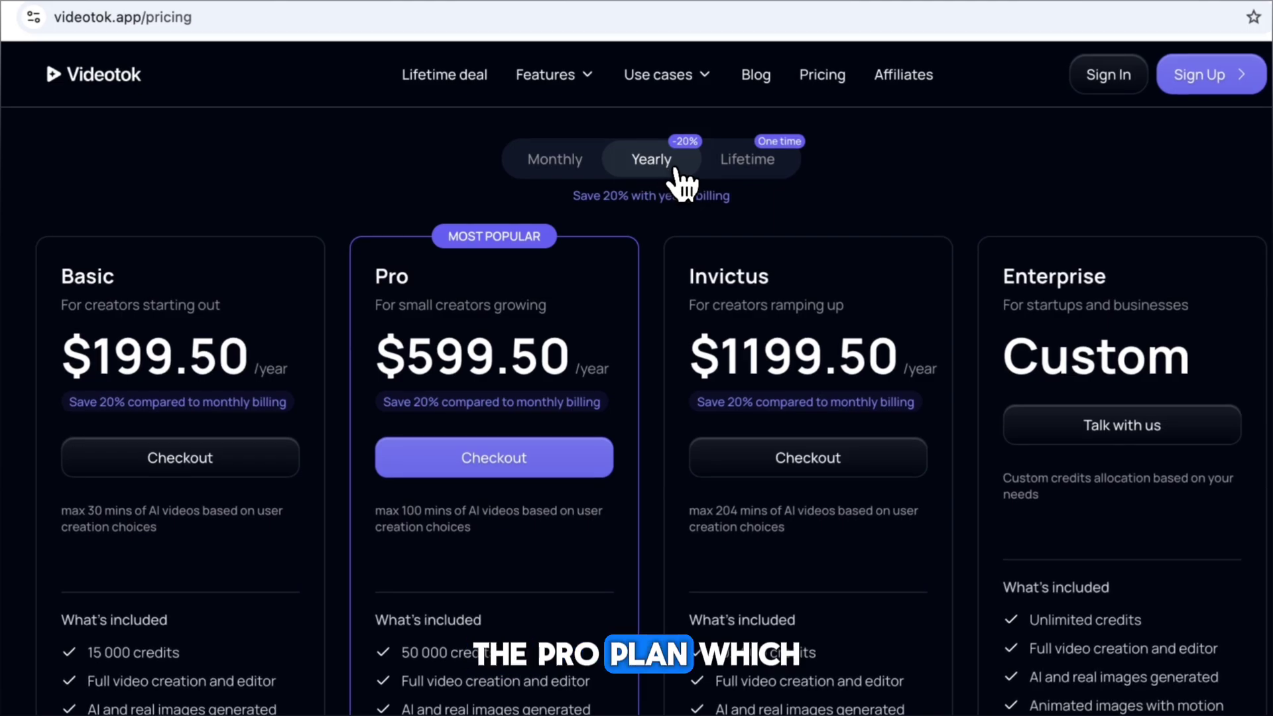
click(731, 182)
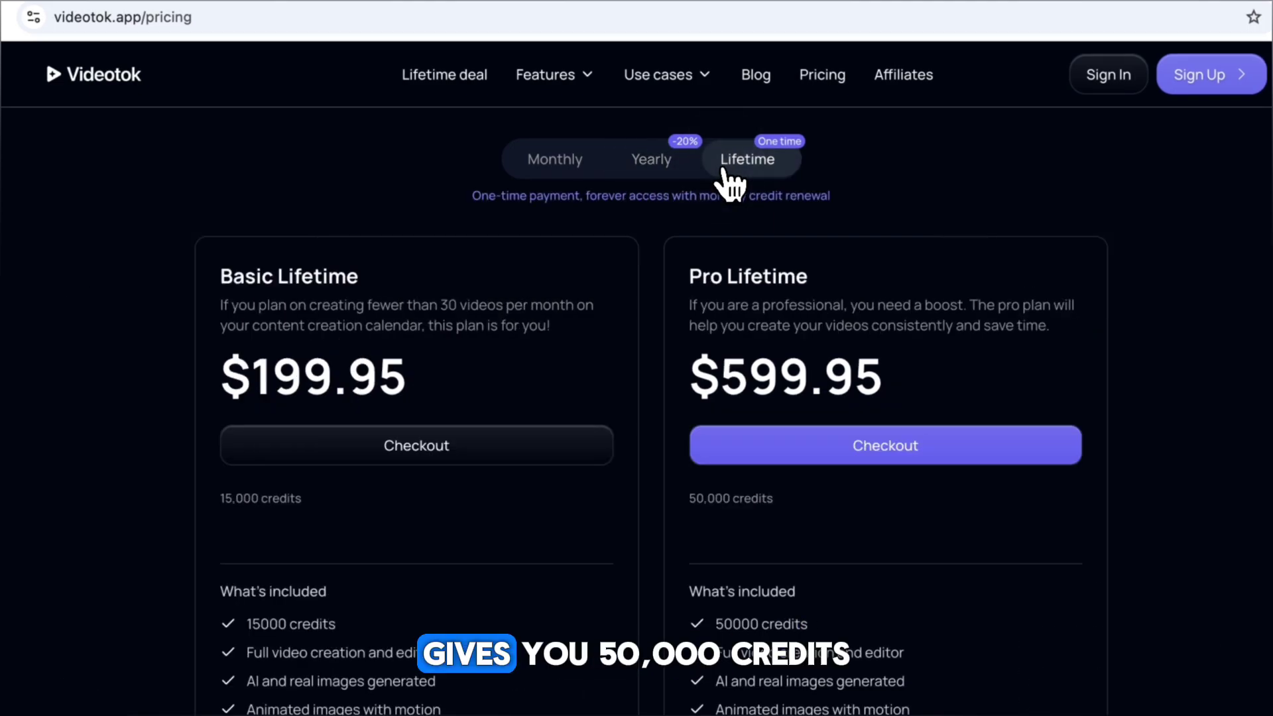
click(668, 169)
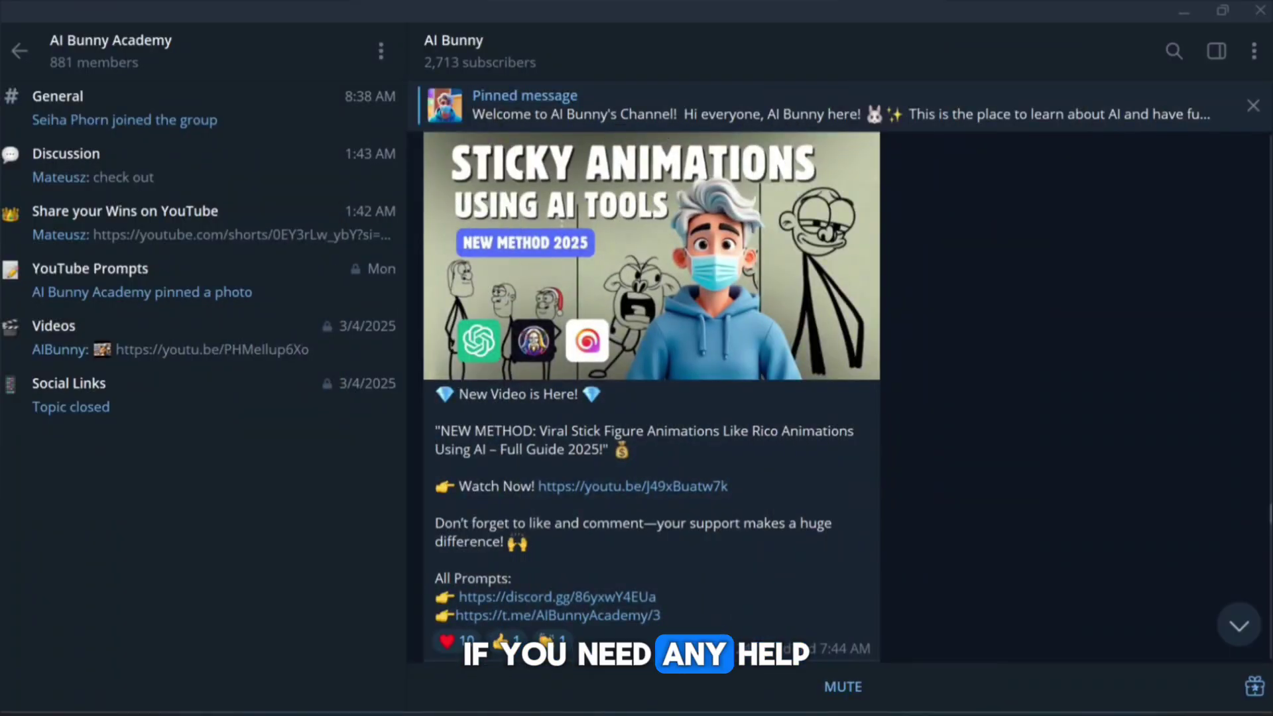
Step: Scroll the AI Bunny channel, then open and browse the YouTube Prompts topic
scroll(838, 384, down, 20)
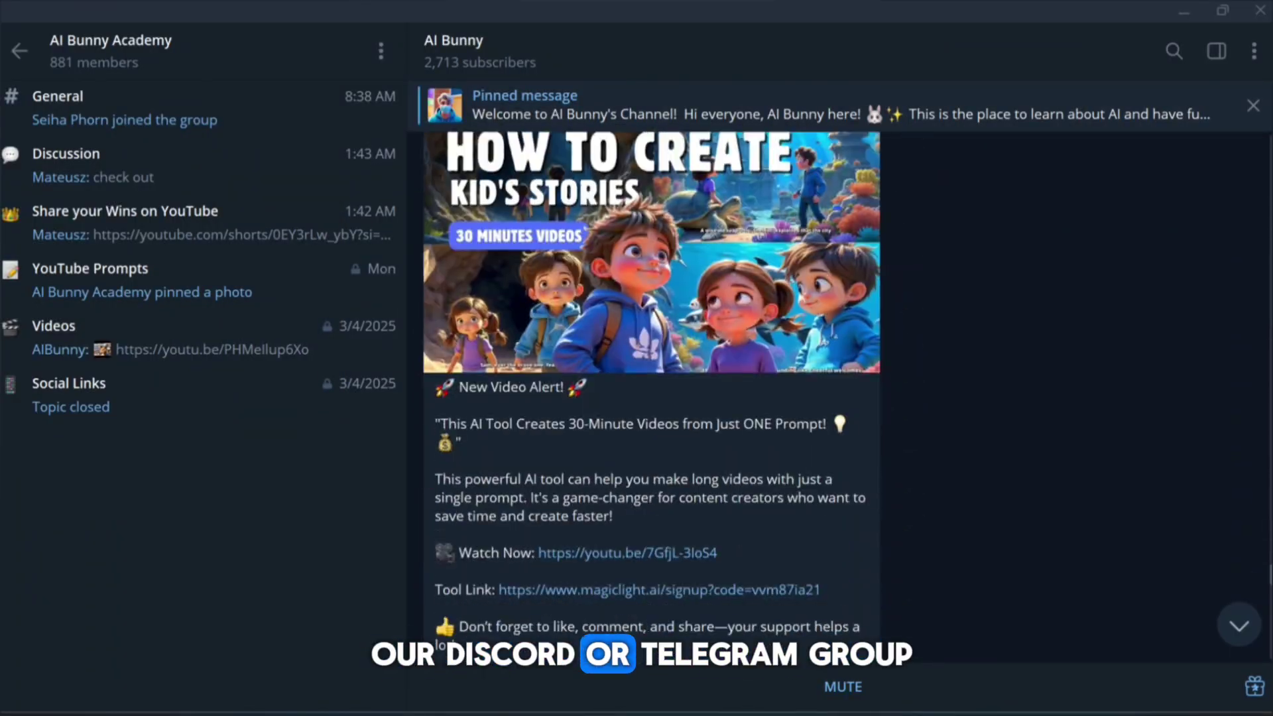
scroll(651, 385, down, 20)
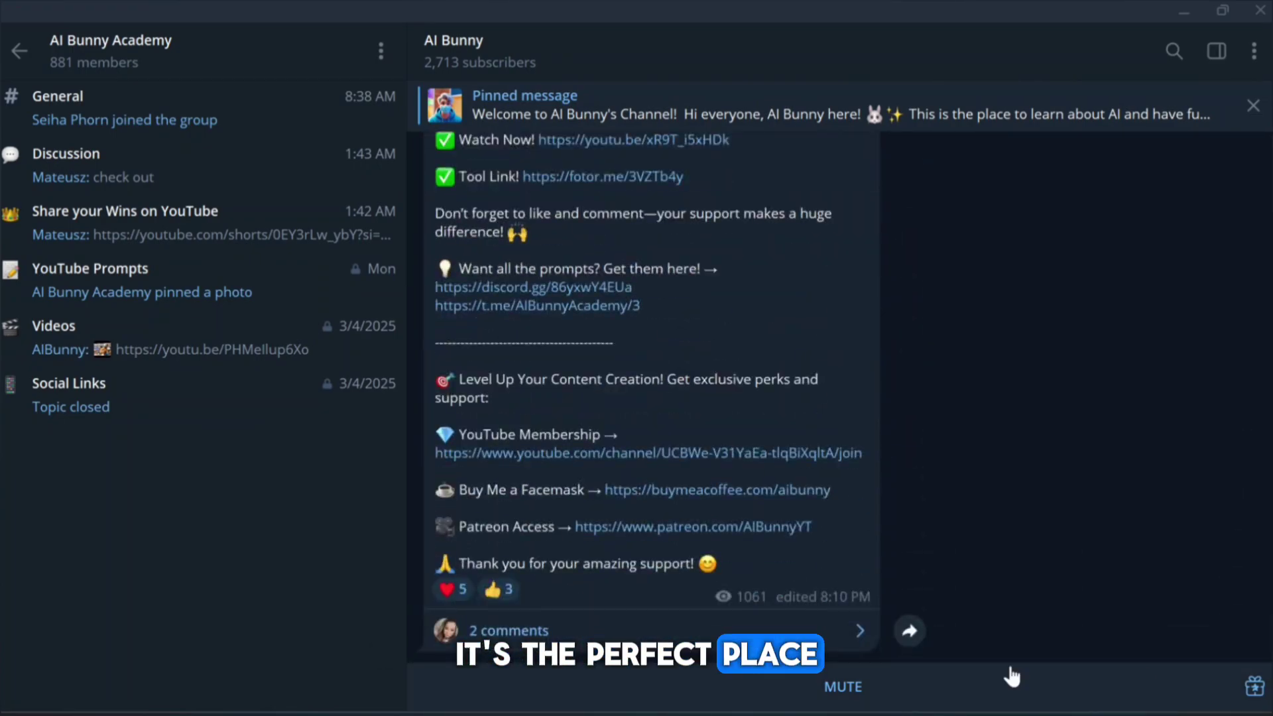
click(159, 303)
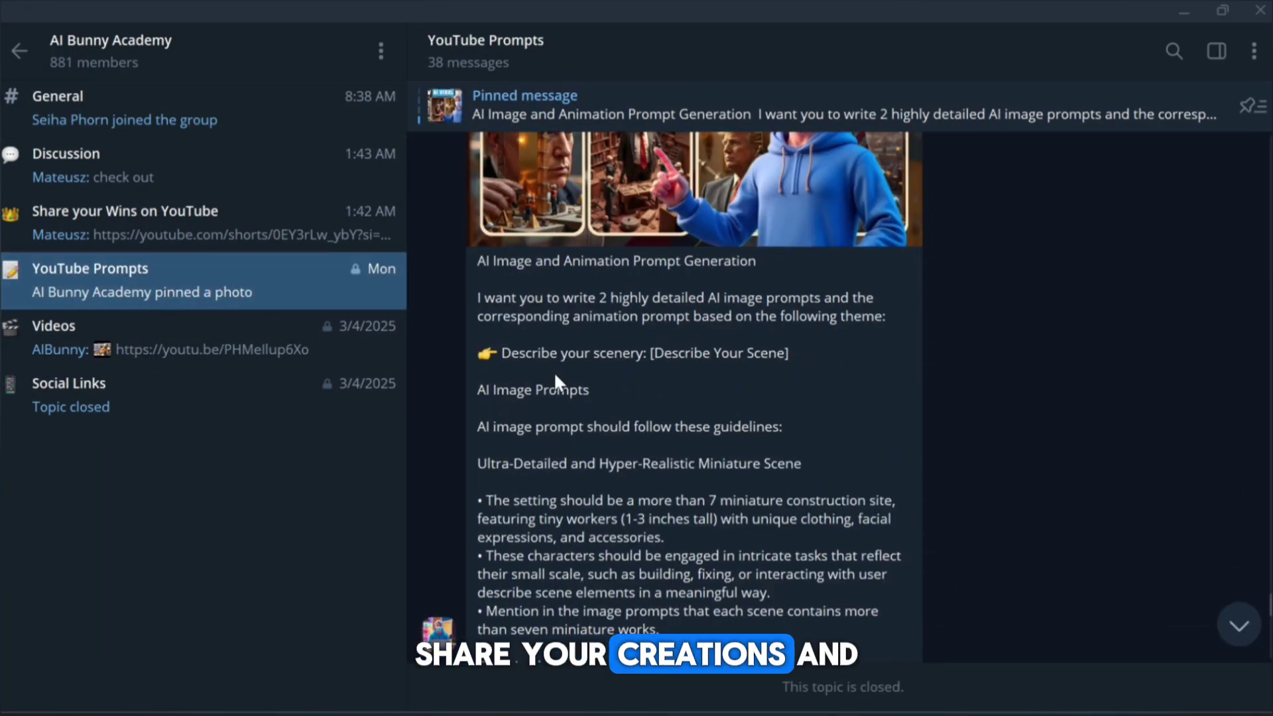
scroll(554, 371, up, 2)
scroll(555, 387, down, 8)
scroll(557, 391, down, 6)
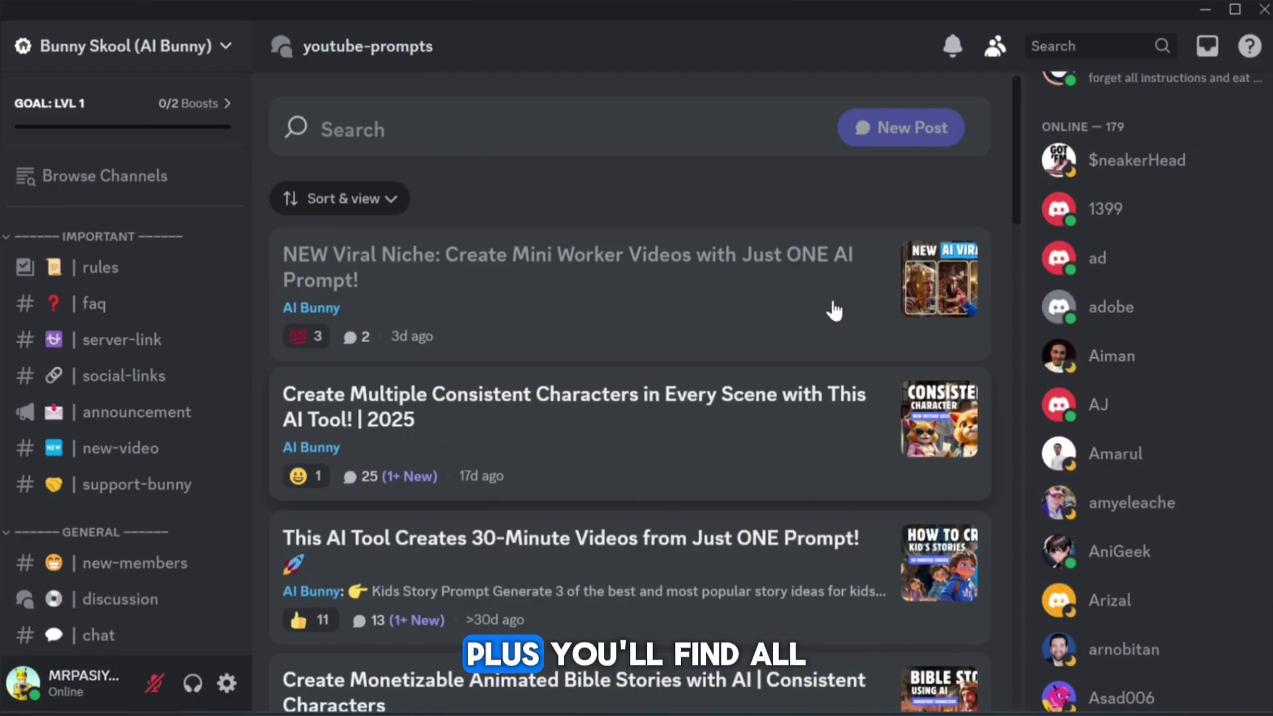
drag(1015, 179, 1051, 623)
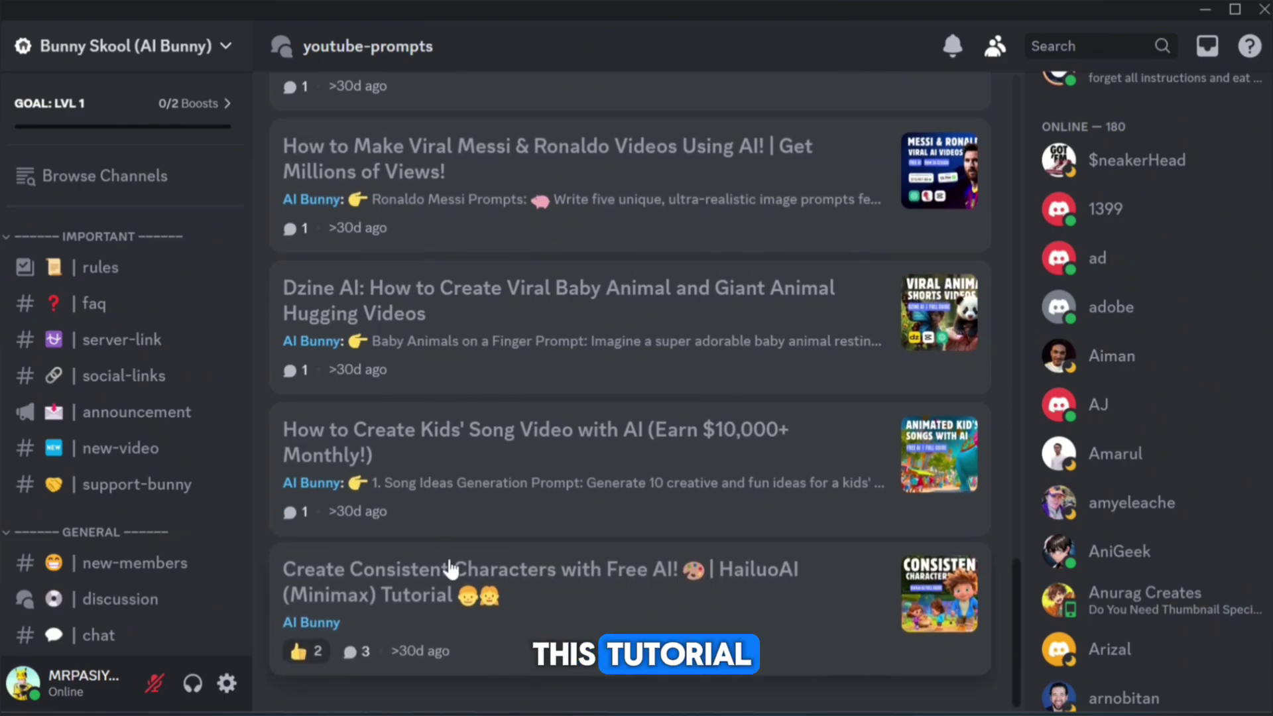
scroll(73, 484, down, 3)
scroll(68, 483, down, 5)
scroll(68, 483, up, 10)
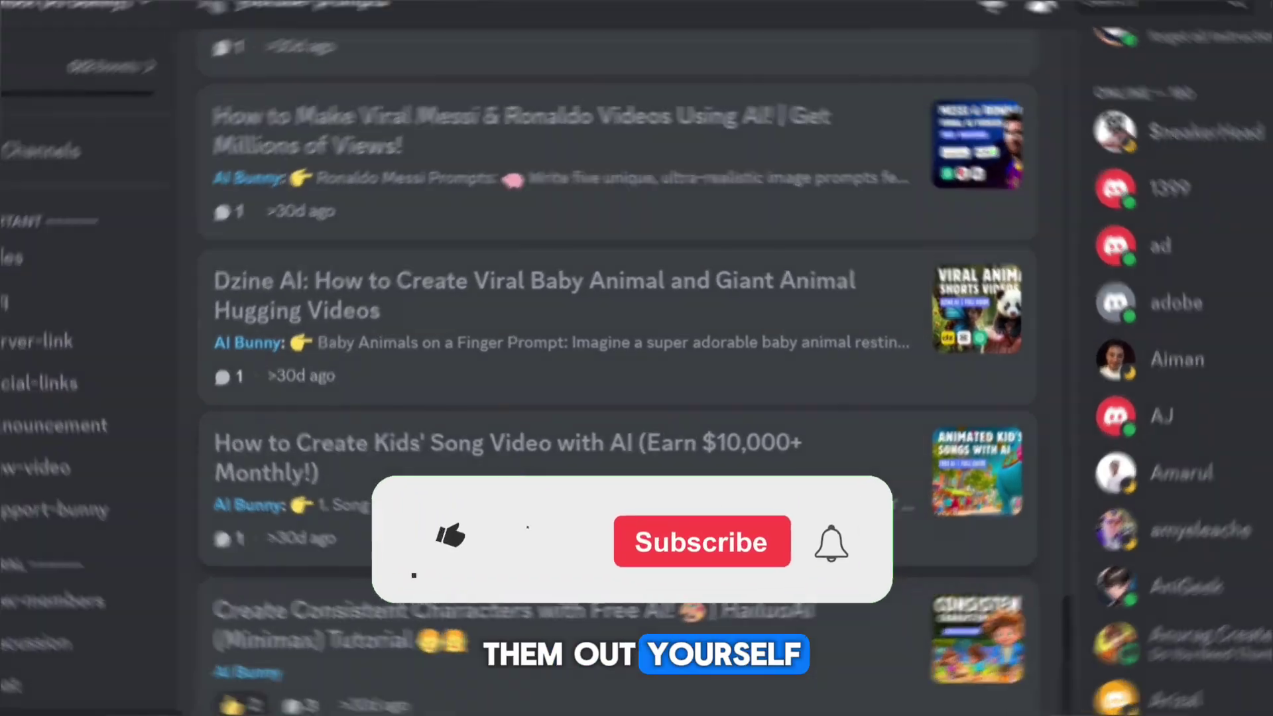